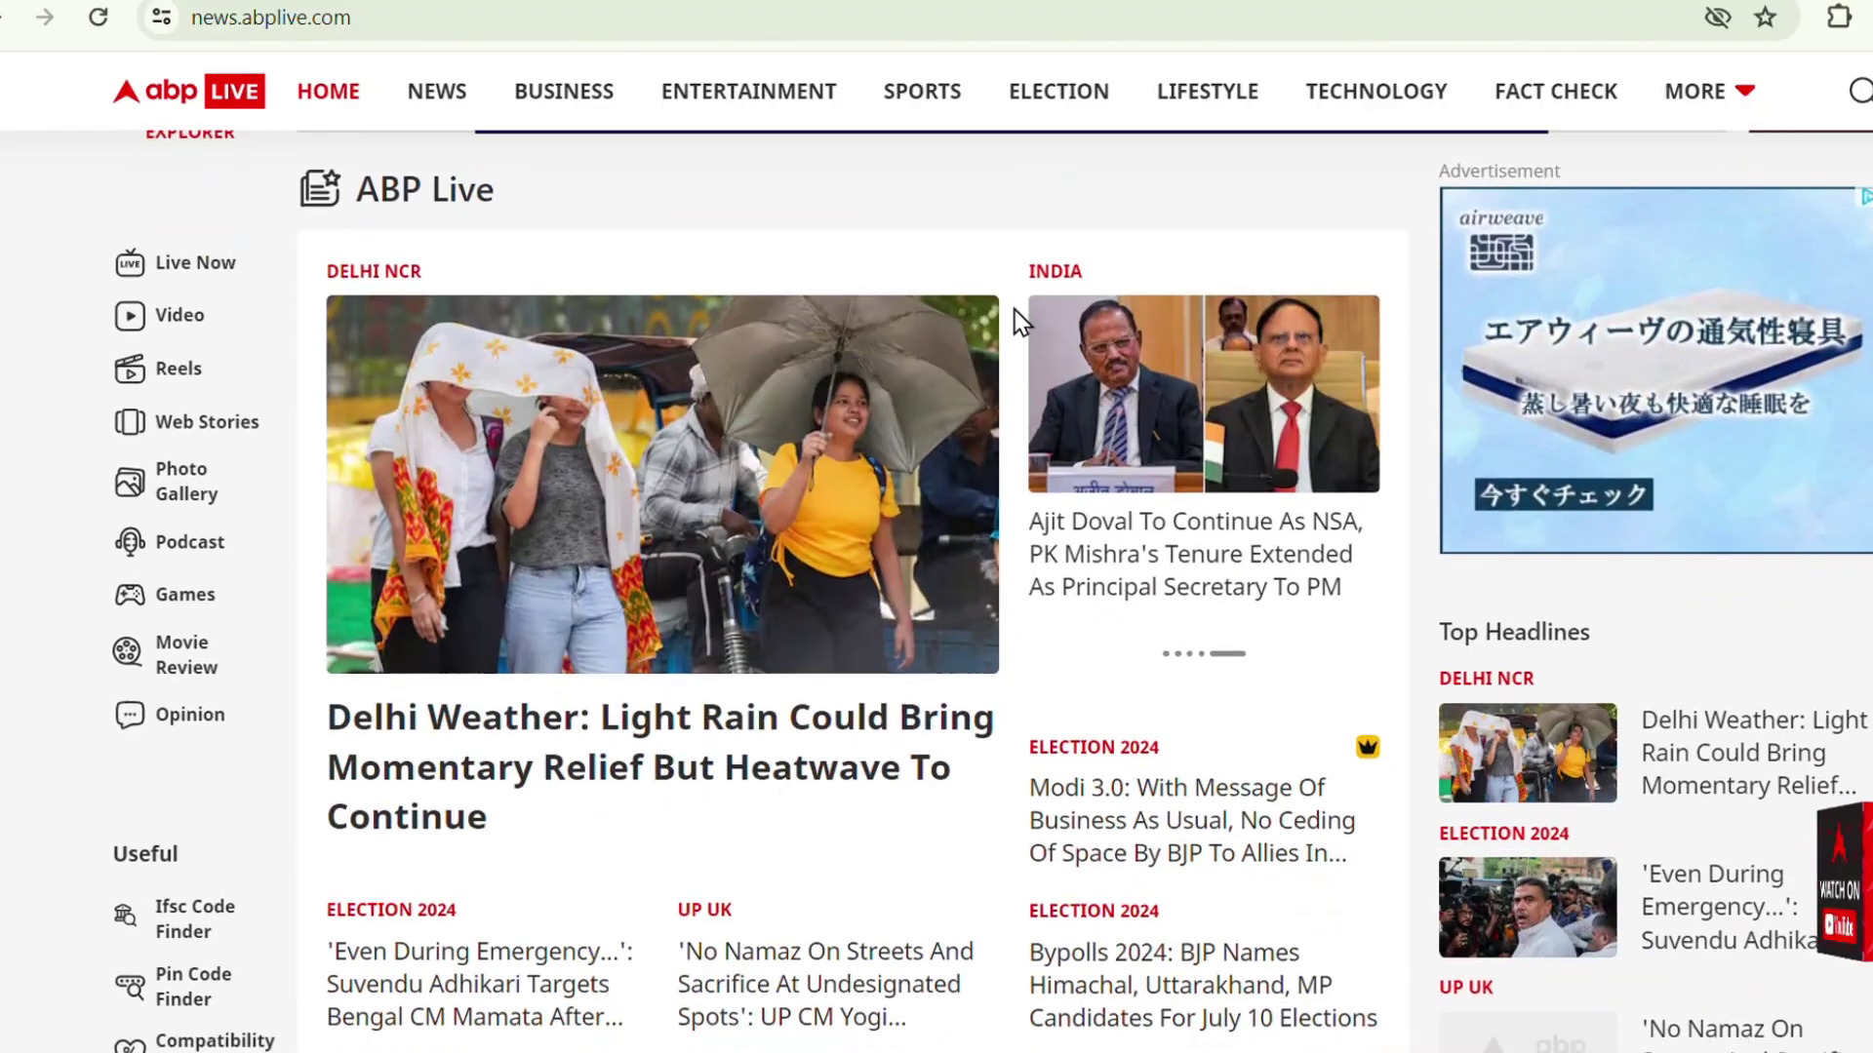
pyautogui.scroll(-4, 1016, 318)
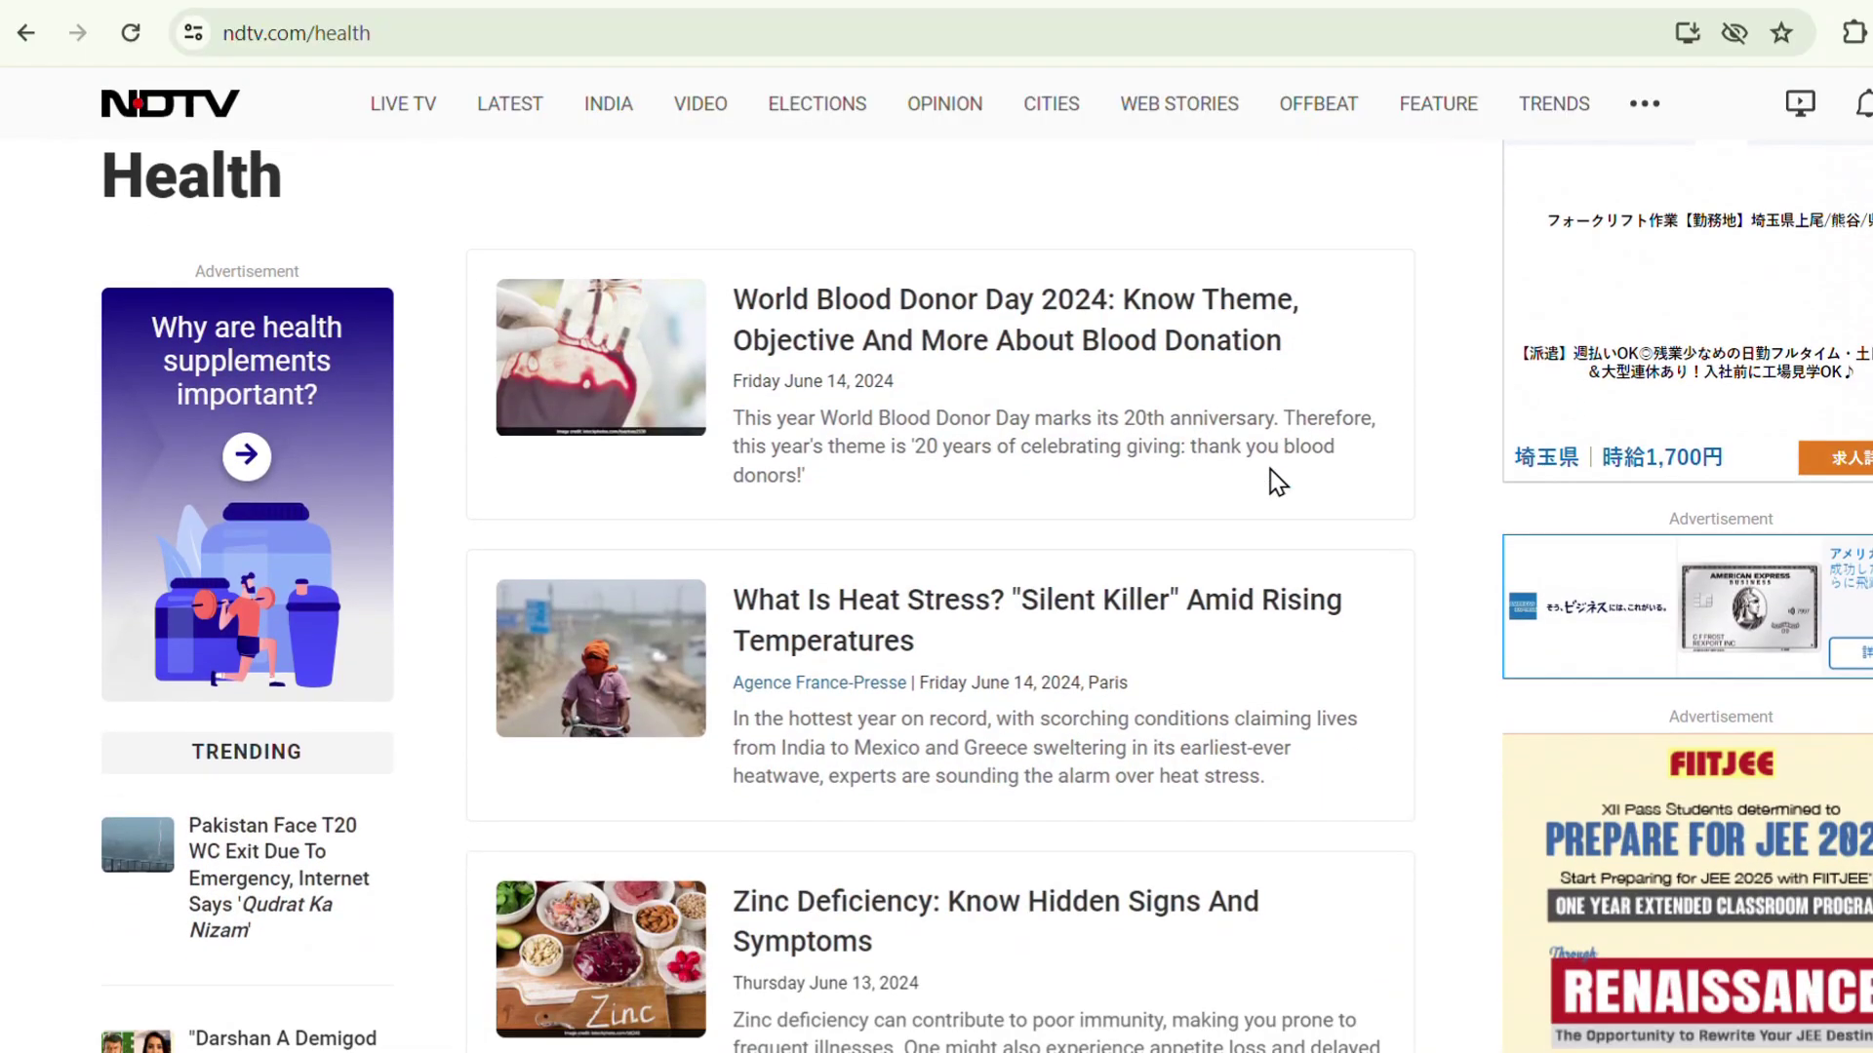
pyautogui.scroll(-6, 1270, 471)
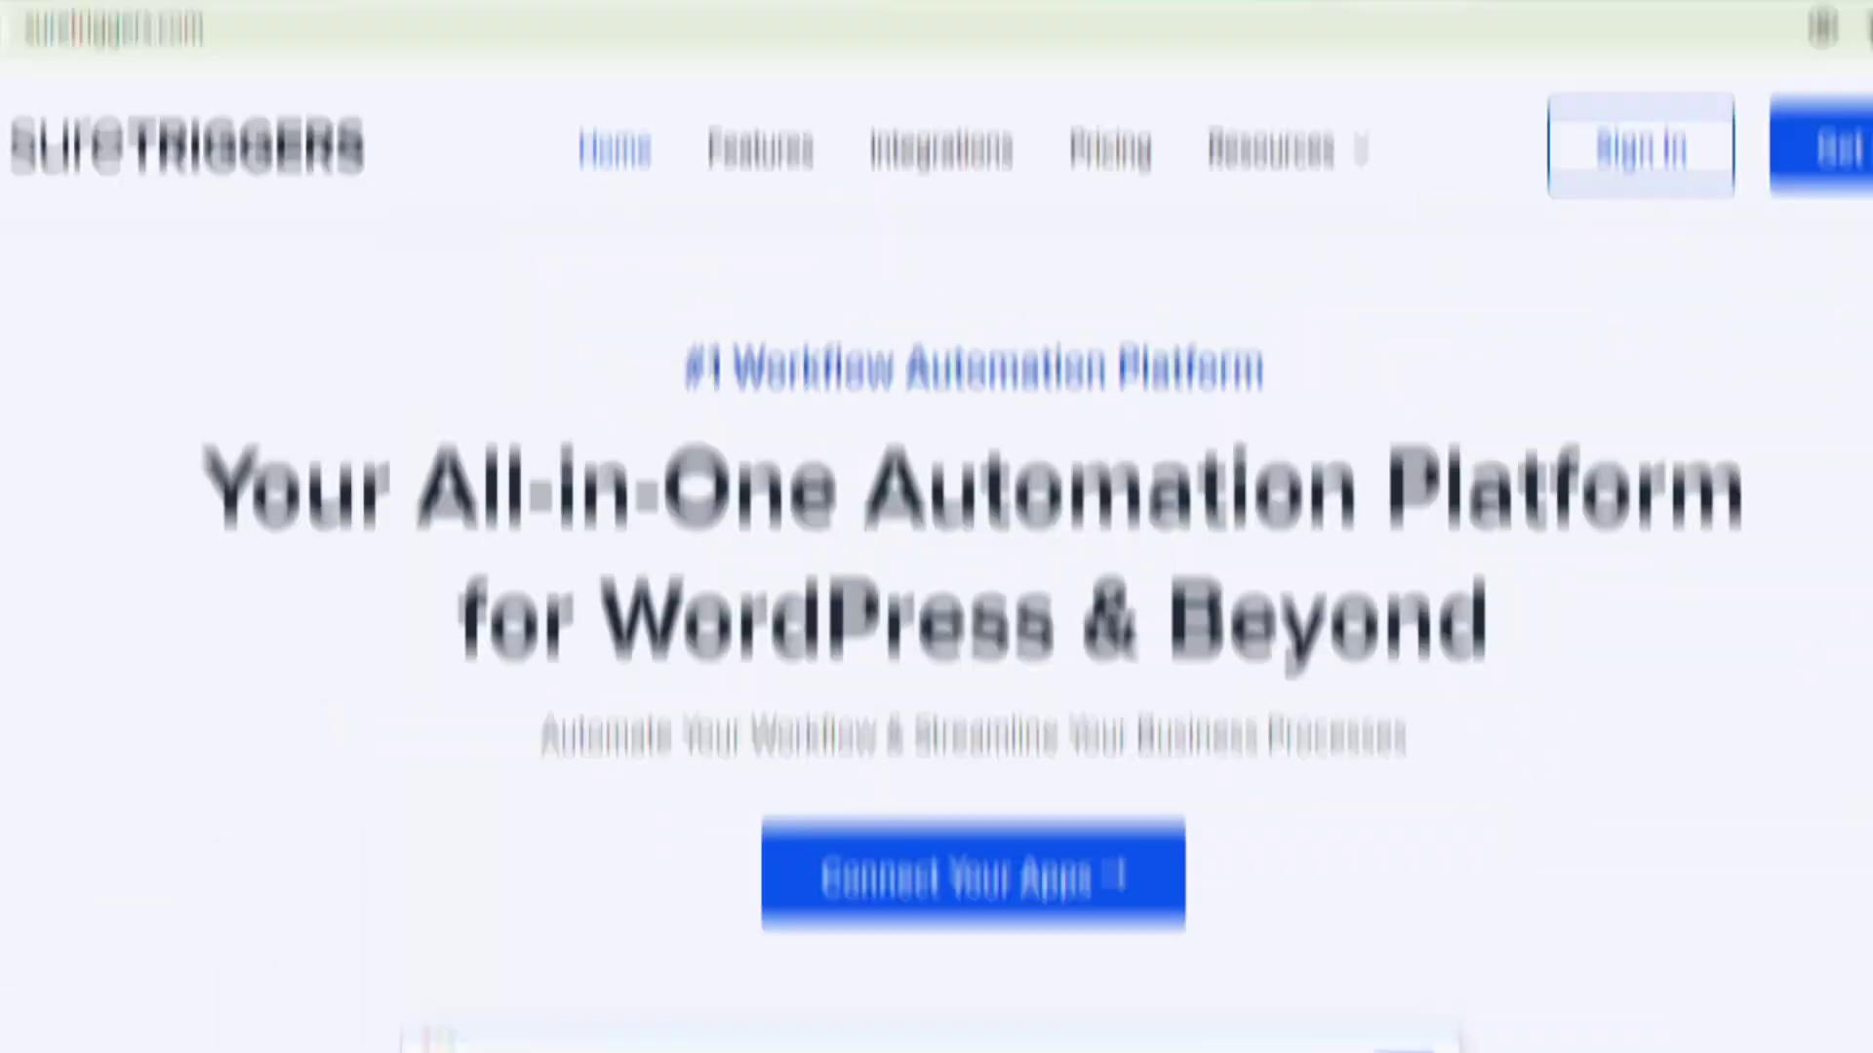
# Step: Scroll the SureTriggers homepage through its three-step 'How Does SureTriggers Work' walkthrough
pyautogui.scroll(-18, 936, 556)
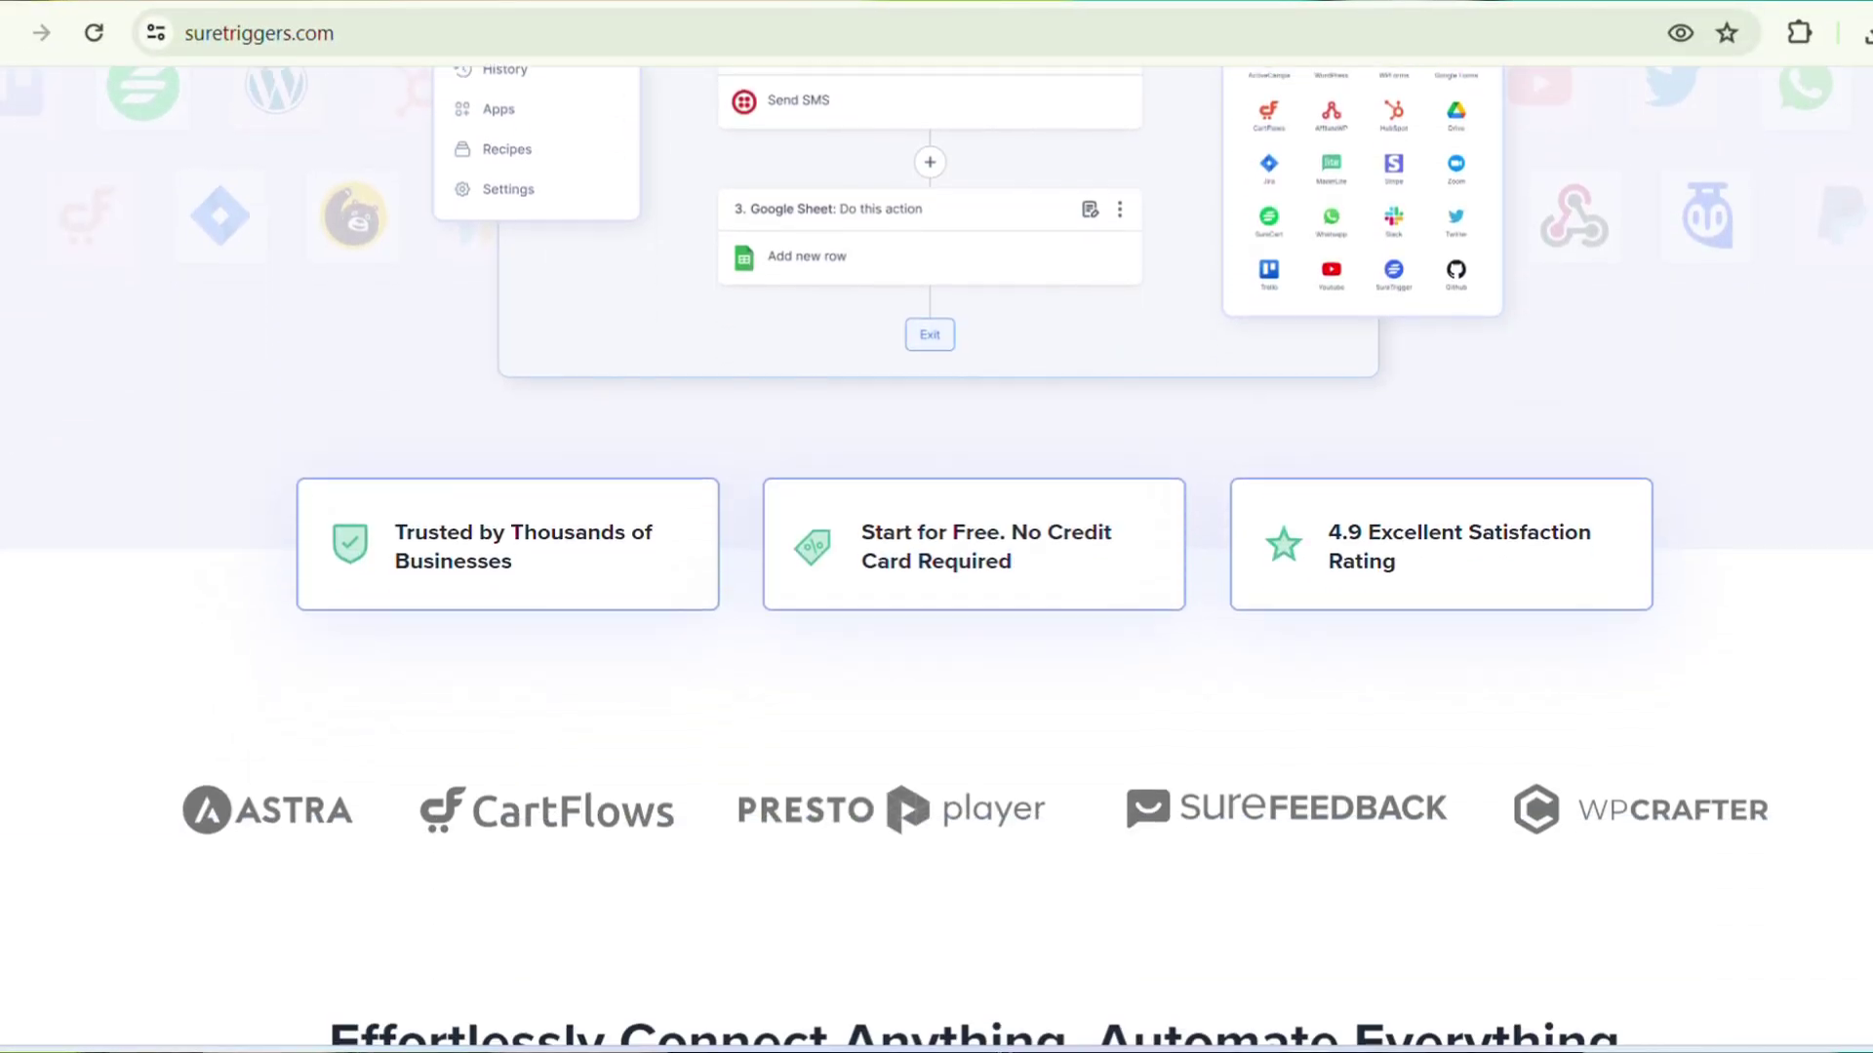
pyautogui.scroll(-19, 936, 556)
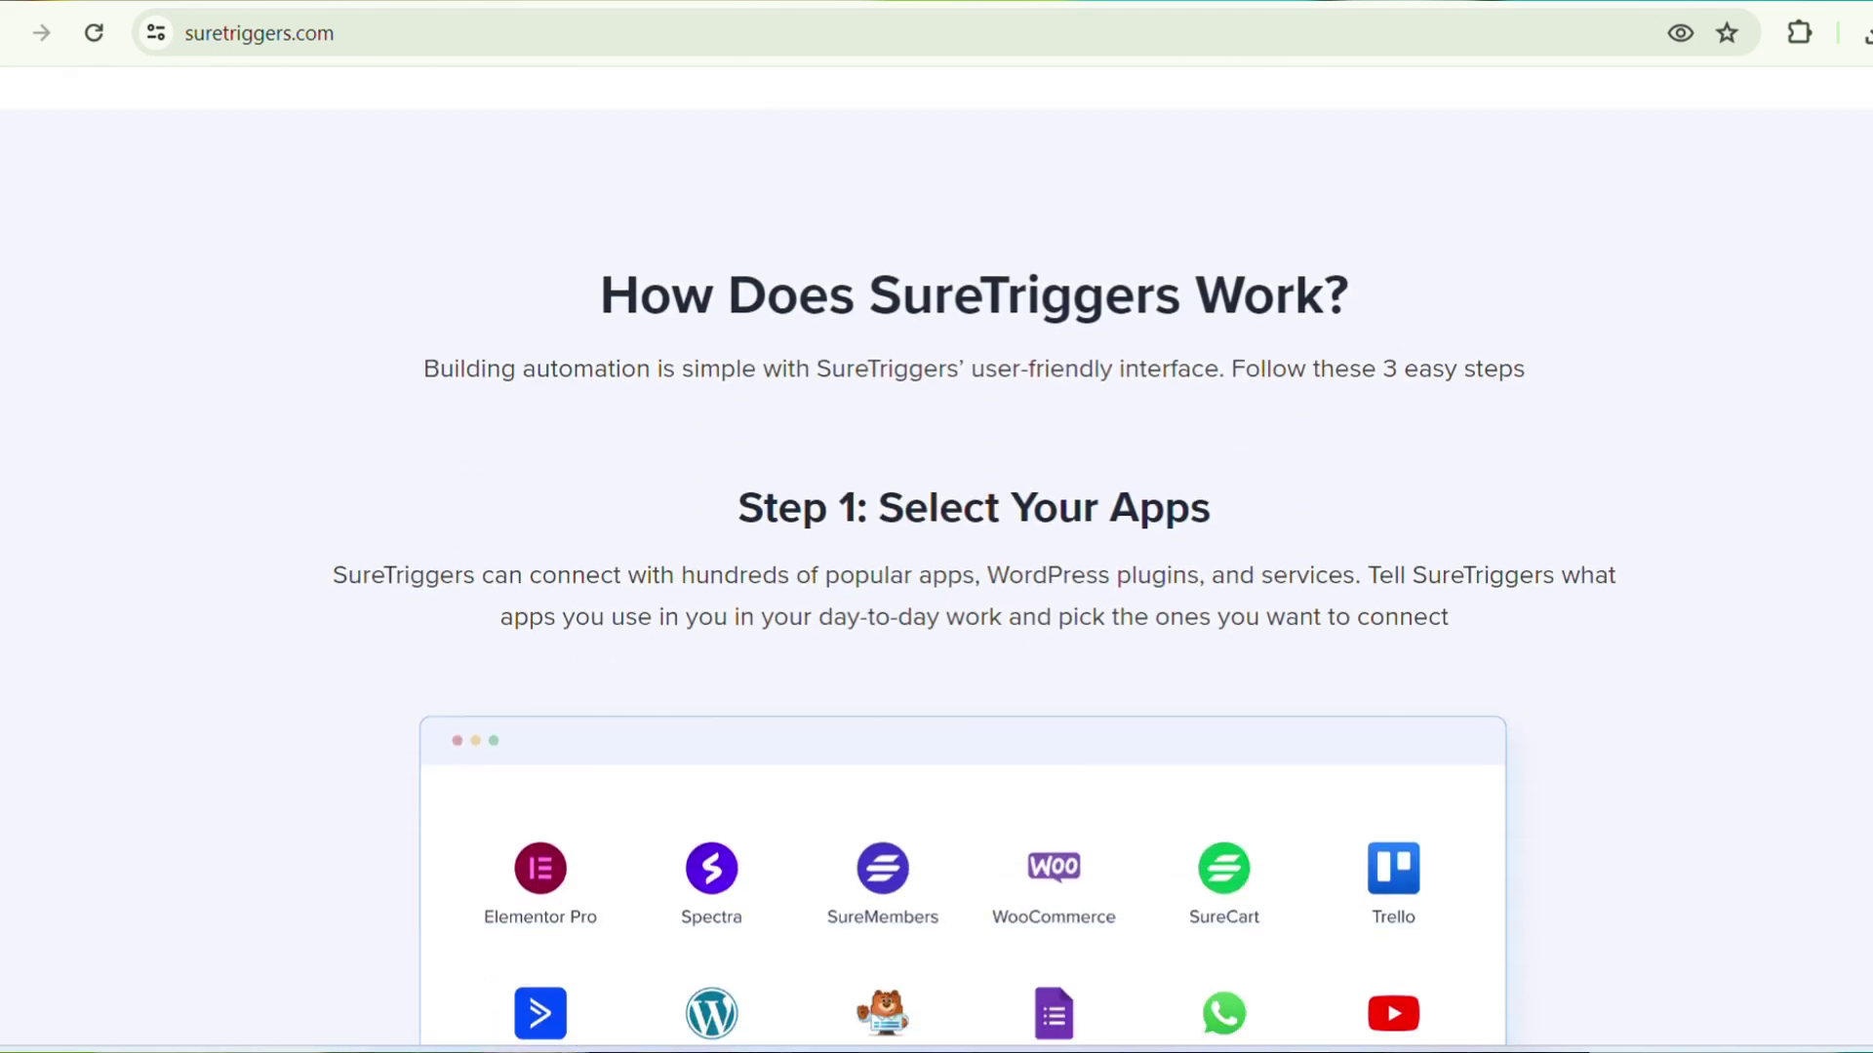
pyautogui.scroll(-20, 936, 556)
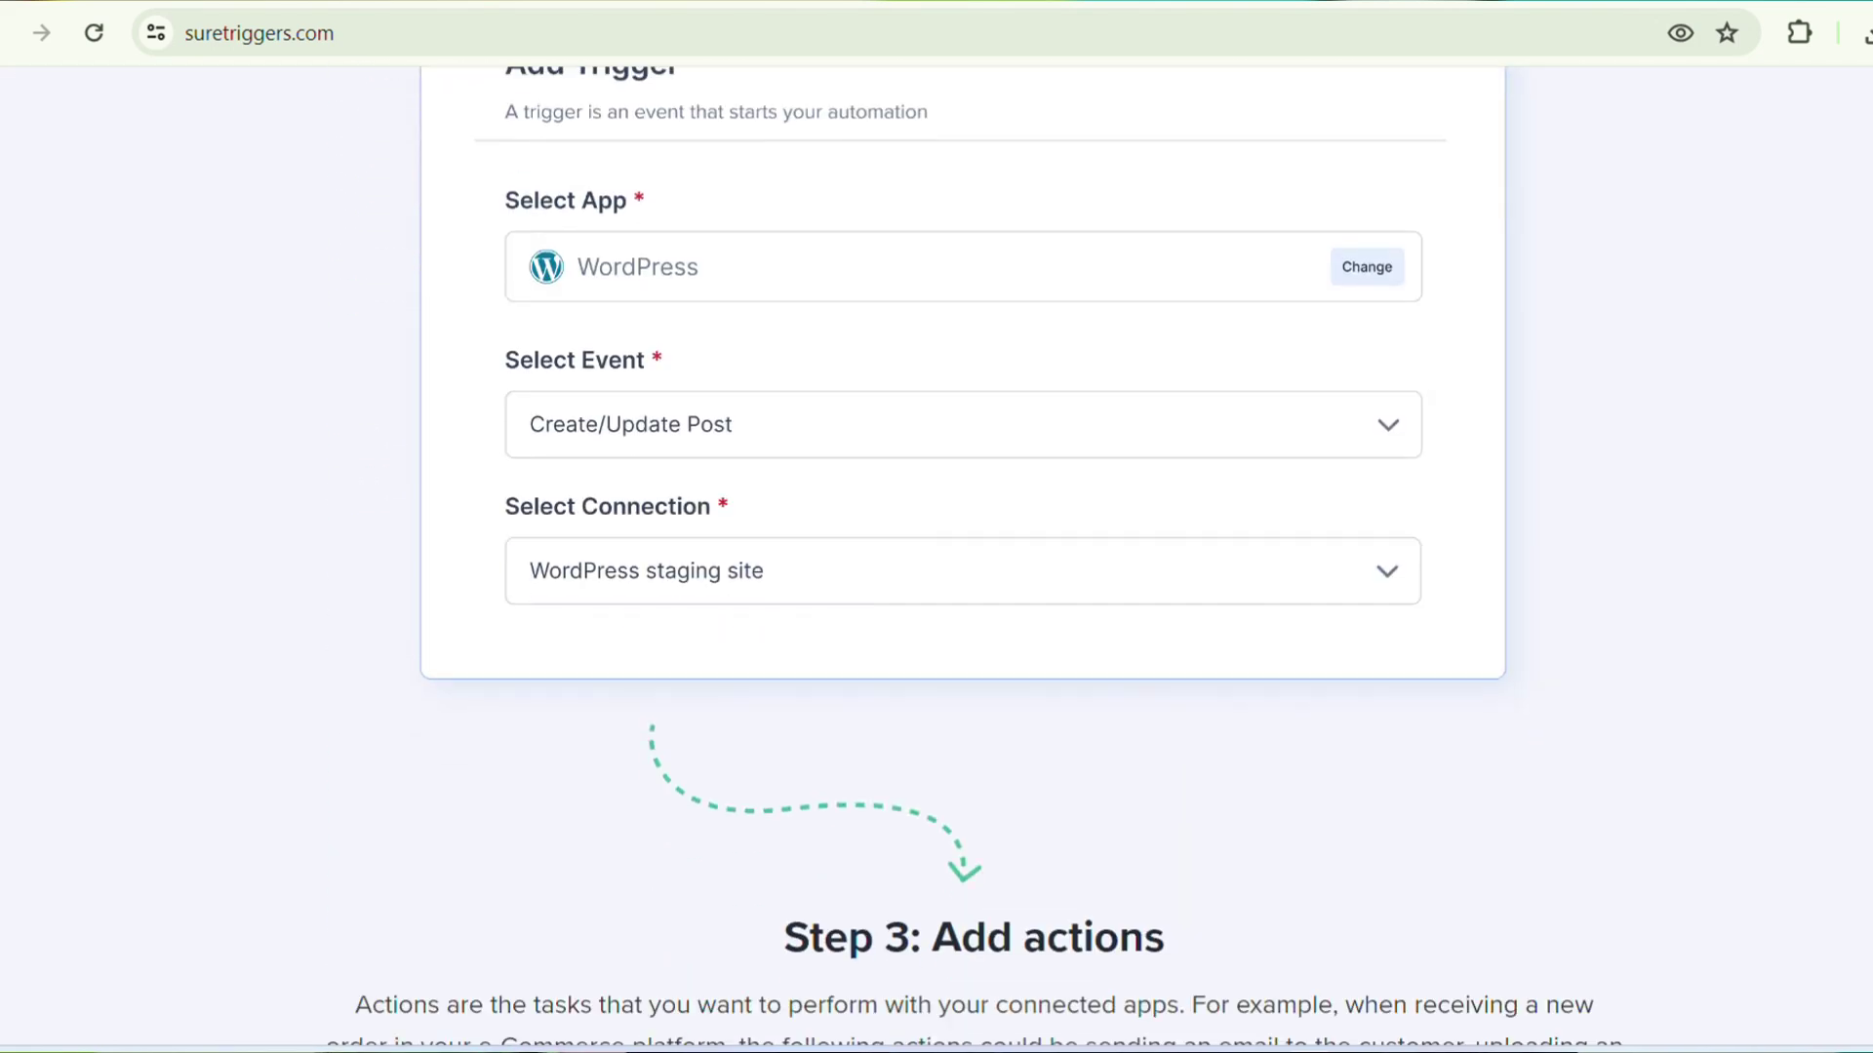
pyautogui.scroll(-1, 936, 556)
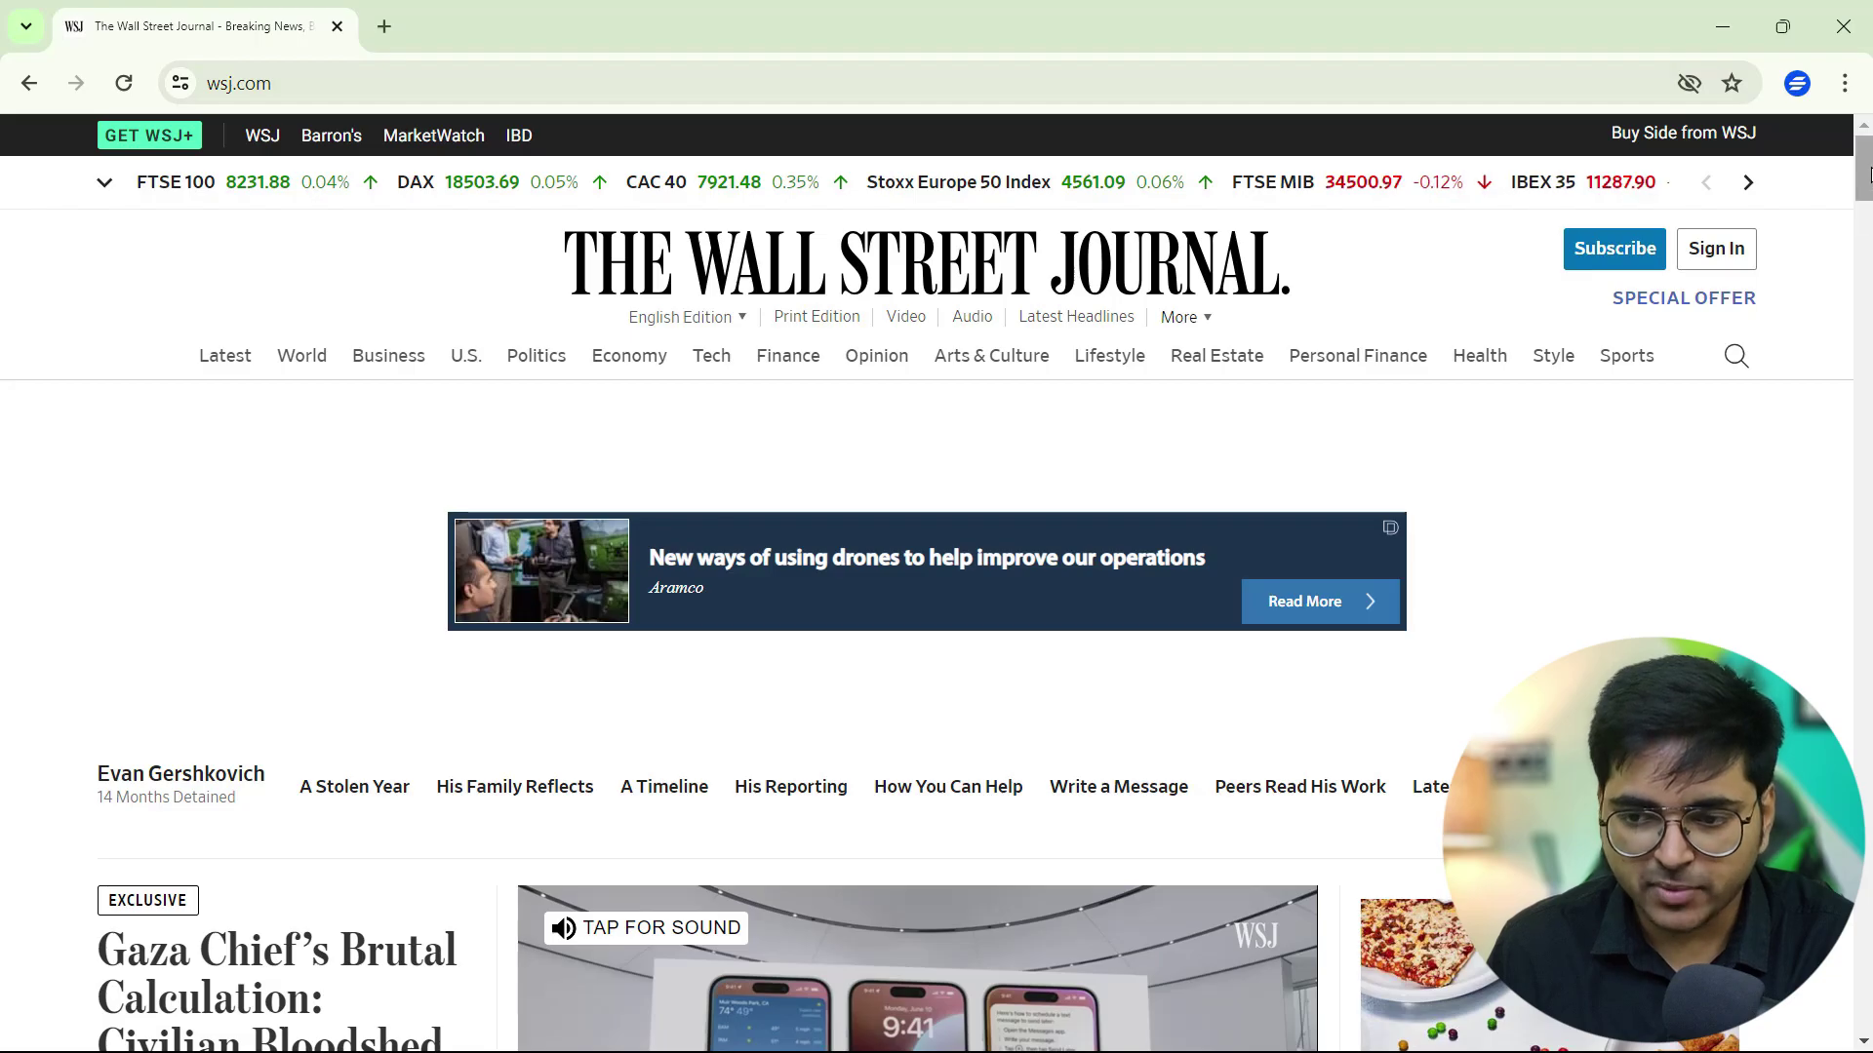
# Step: Open WSJ's World News RSS feed and select its full web address
pyautogui.moveTo(1867, 174); pyautogui.dragTo(1867, 1009)
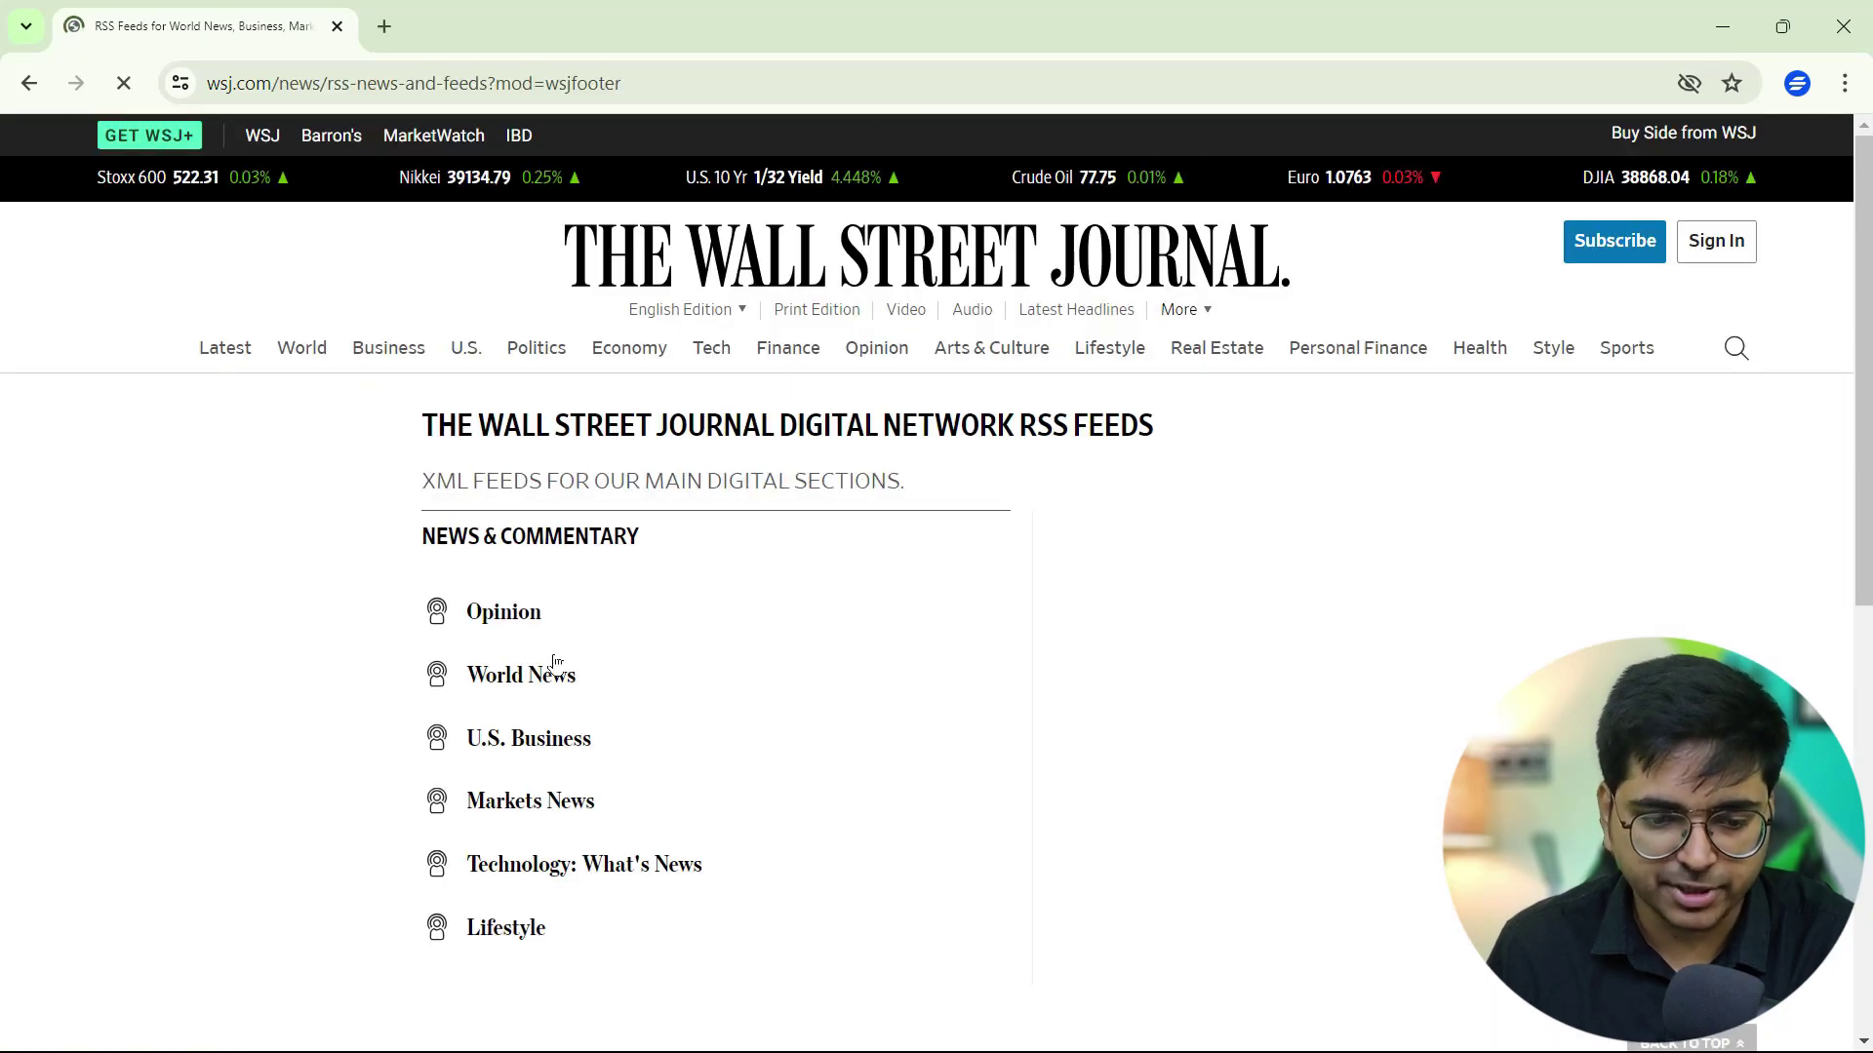
pyautogui.click(536, 678)
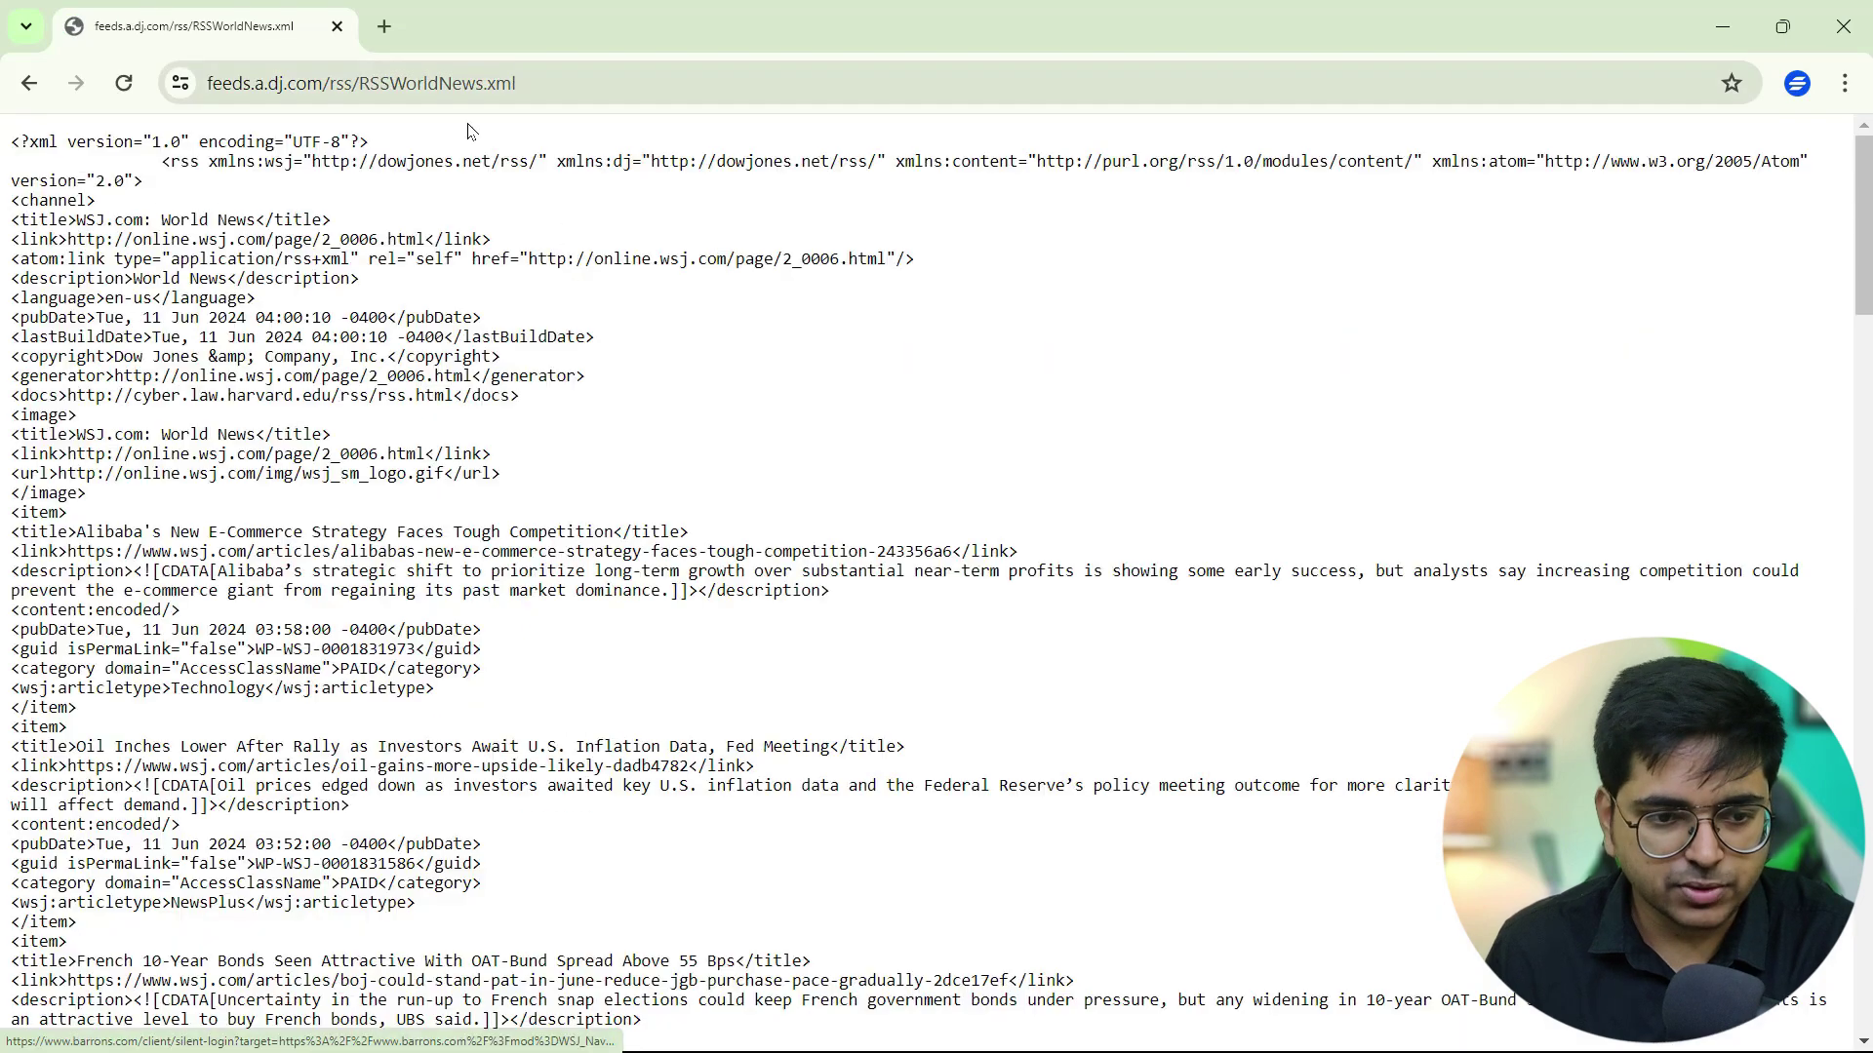
pyautogui.moveTo(635, 84); pyautogui.dragTo(203, 84)
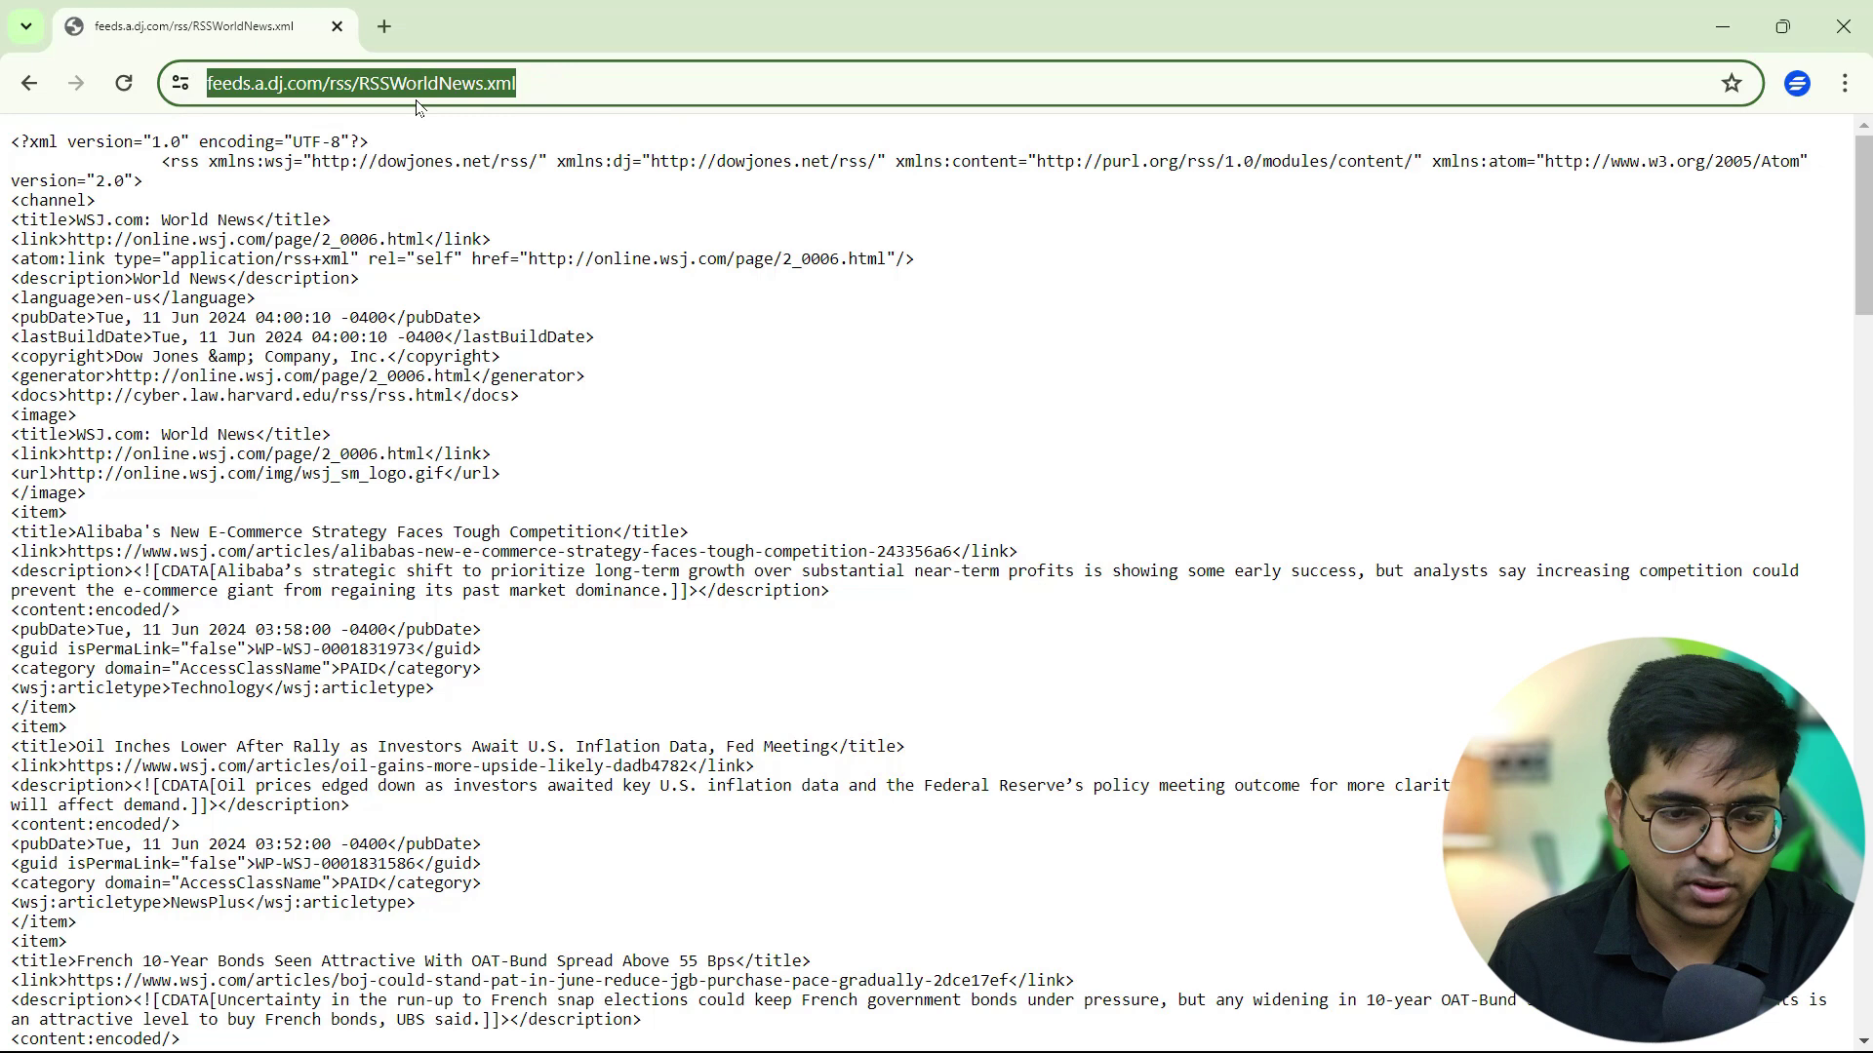
# Step: Search 'ndtv' in a new tab and open and browse the NDTV.com homepage
pyautogui.click(385, 27)
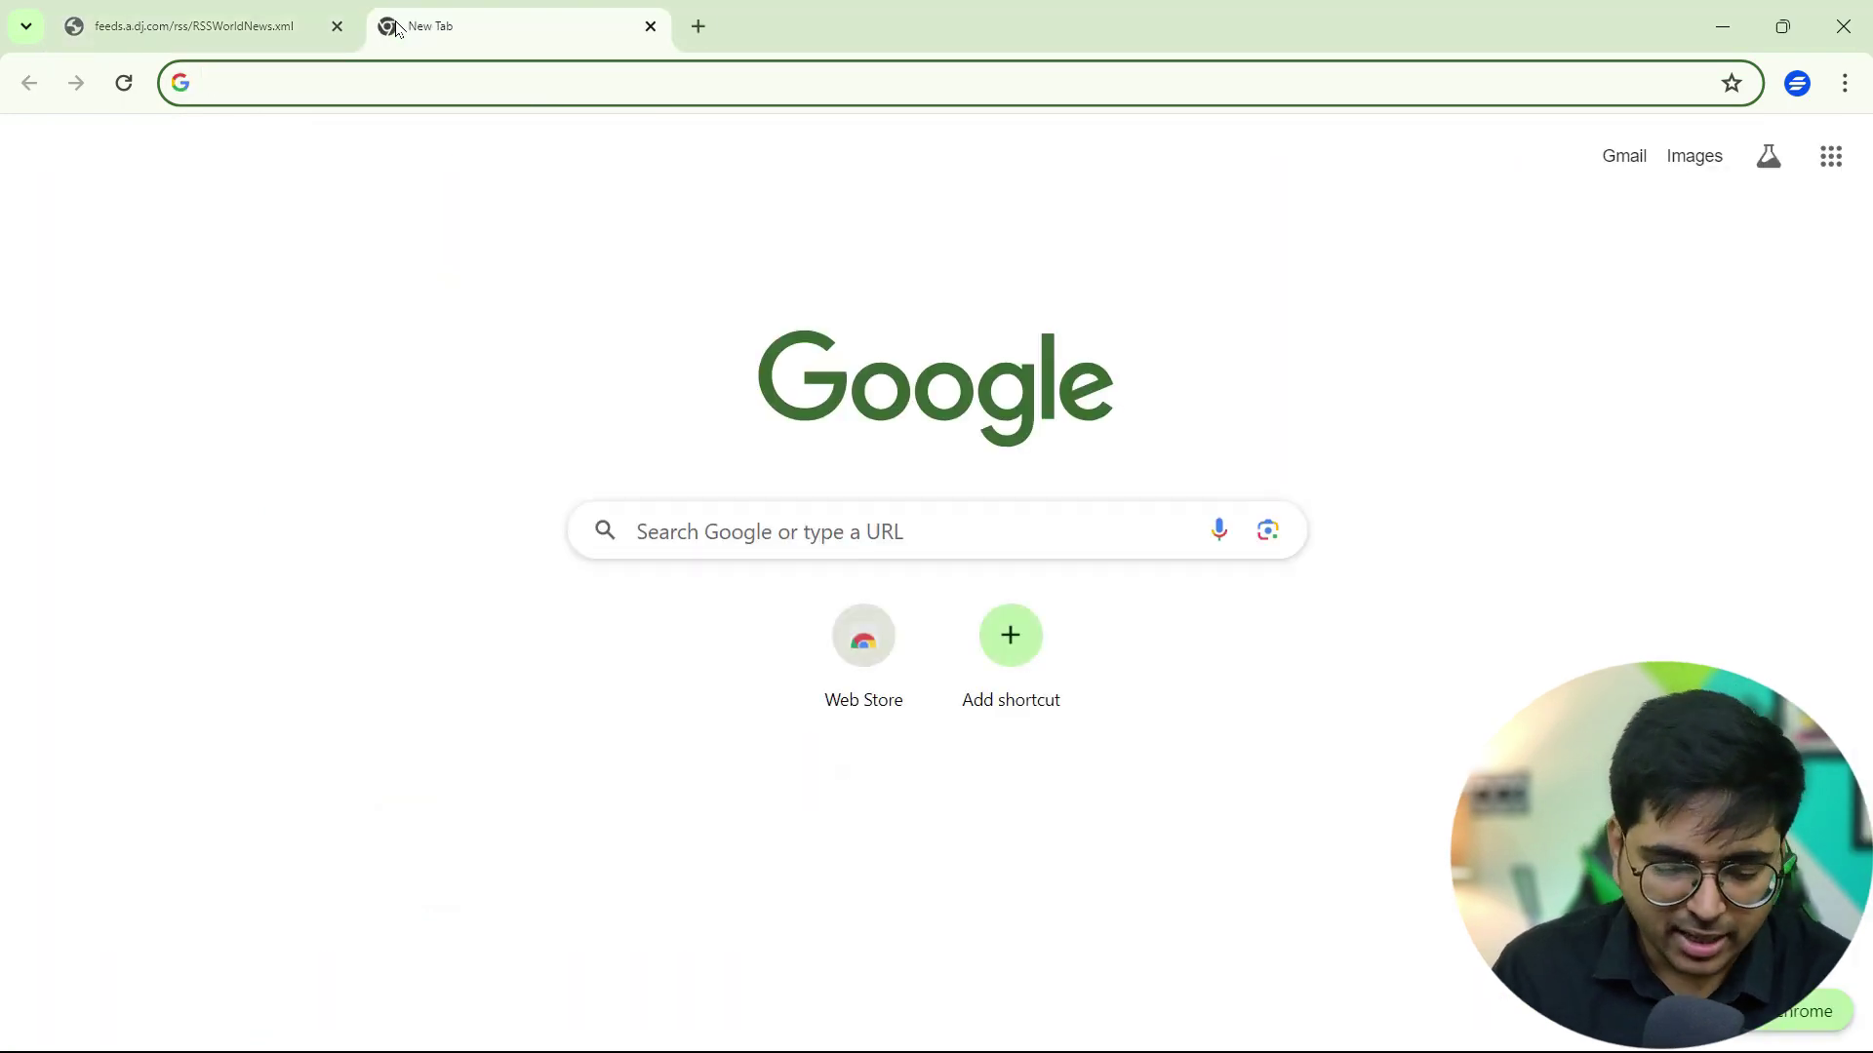
pyautogui.write('ndtv')
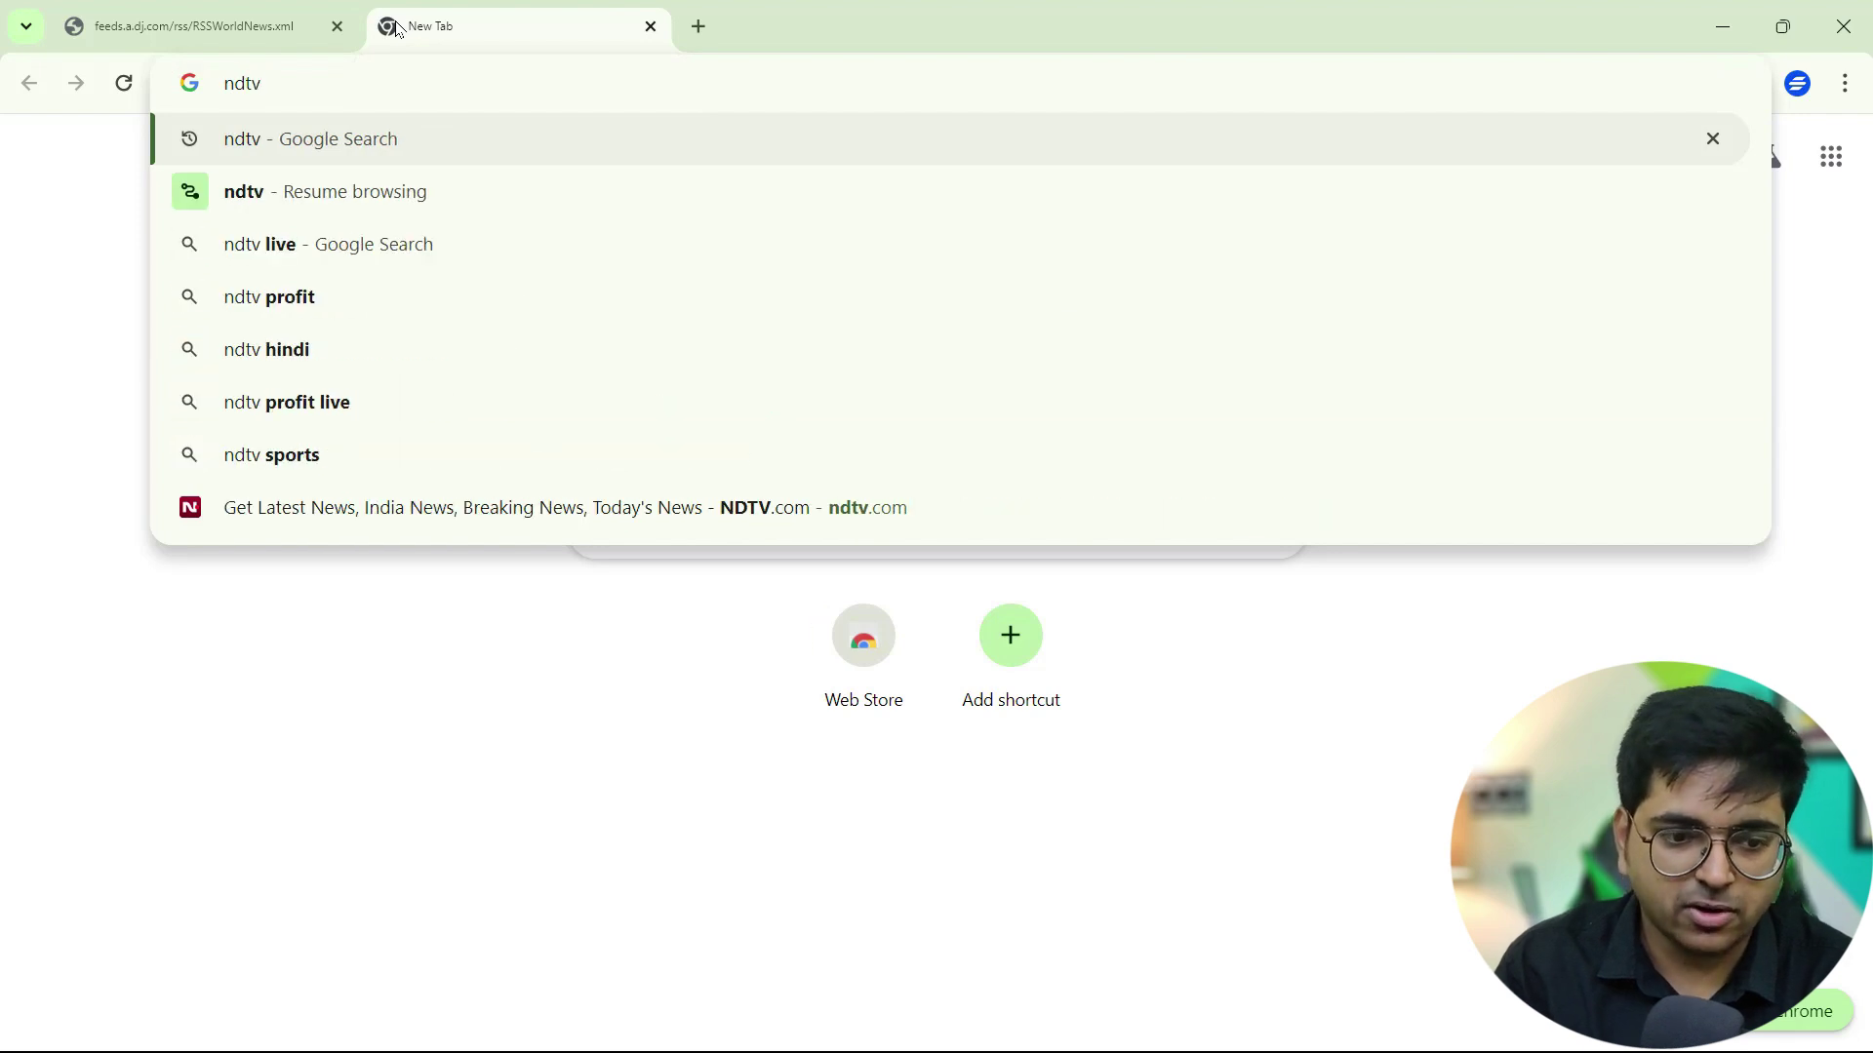
pyautogui.press('Return')
pyautogui.click(492, 405)
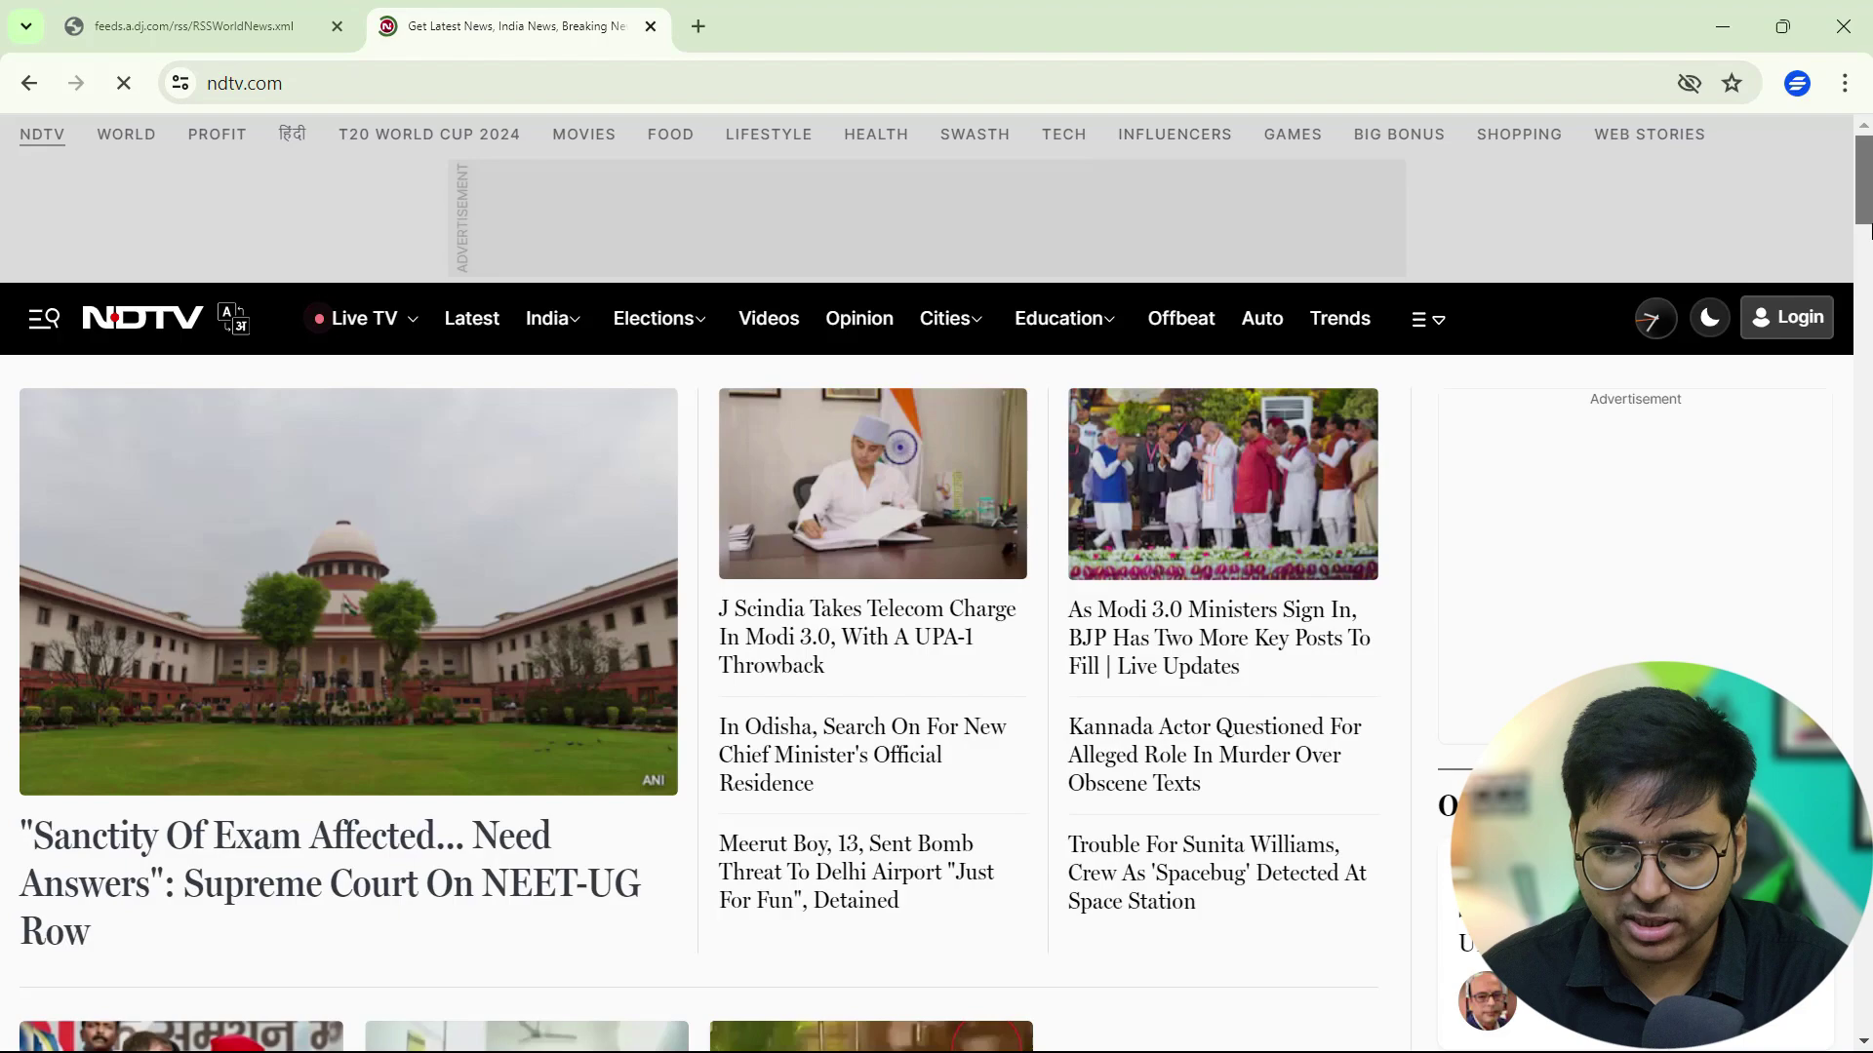
pyautogui.click(1859, 717)
pyautogui.click(1864, 234)
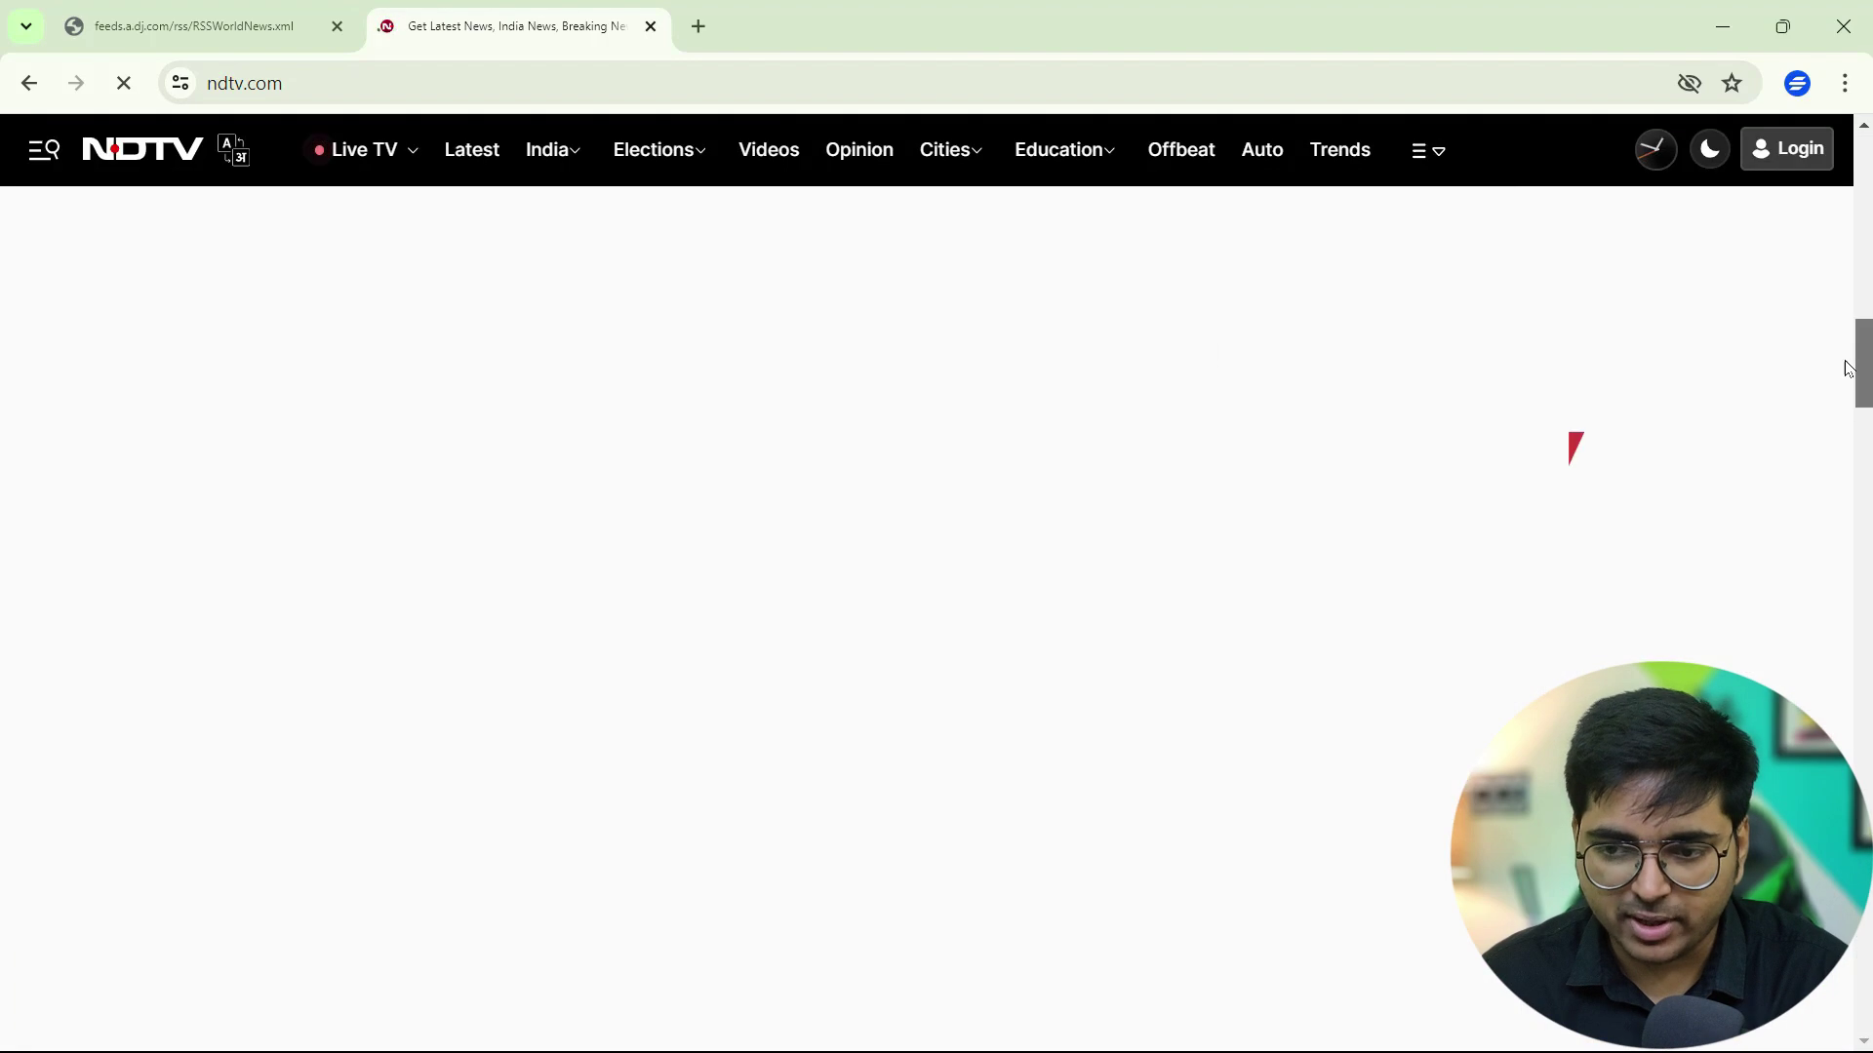
pyautogui.click(1865, 234)
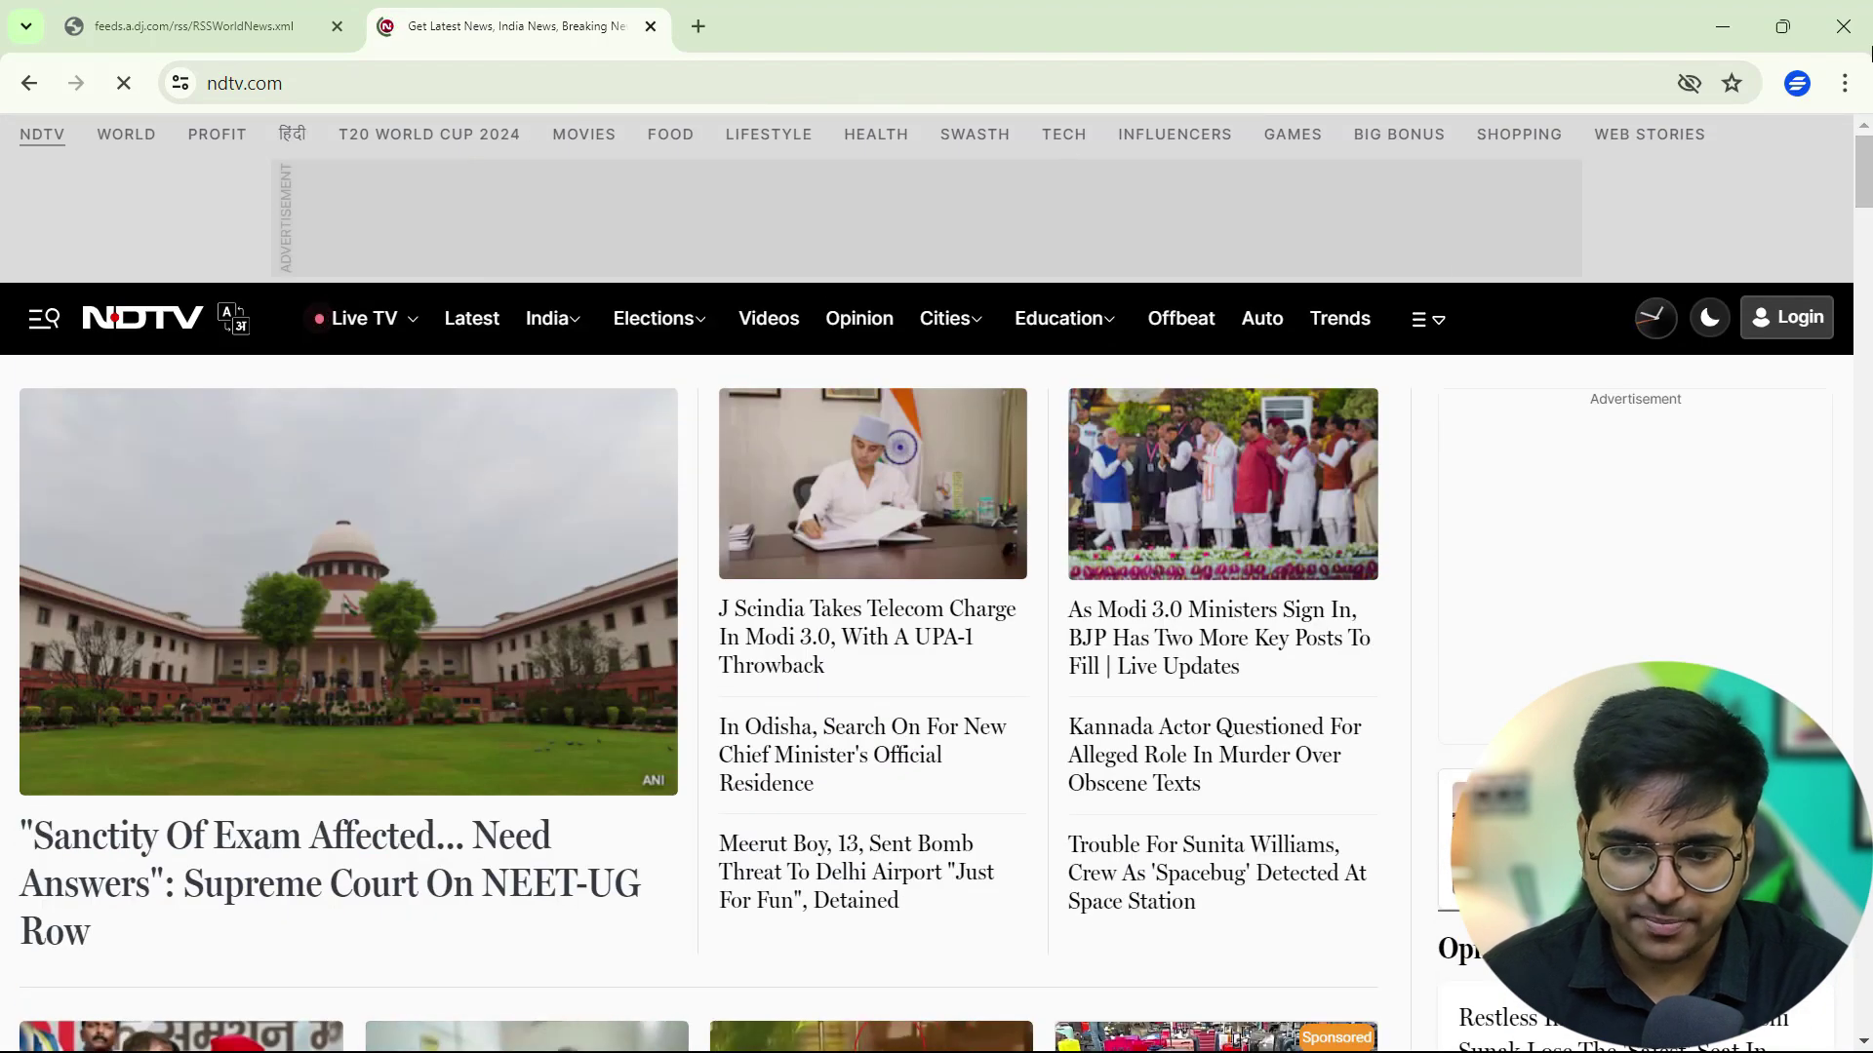
# Step: Search 'ndtv rss', open NDTV's Health RSS feed and select its address
pyautogui.click(698, 27)
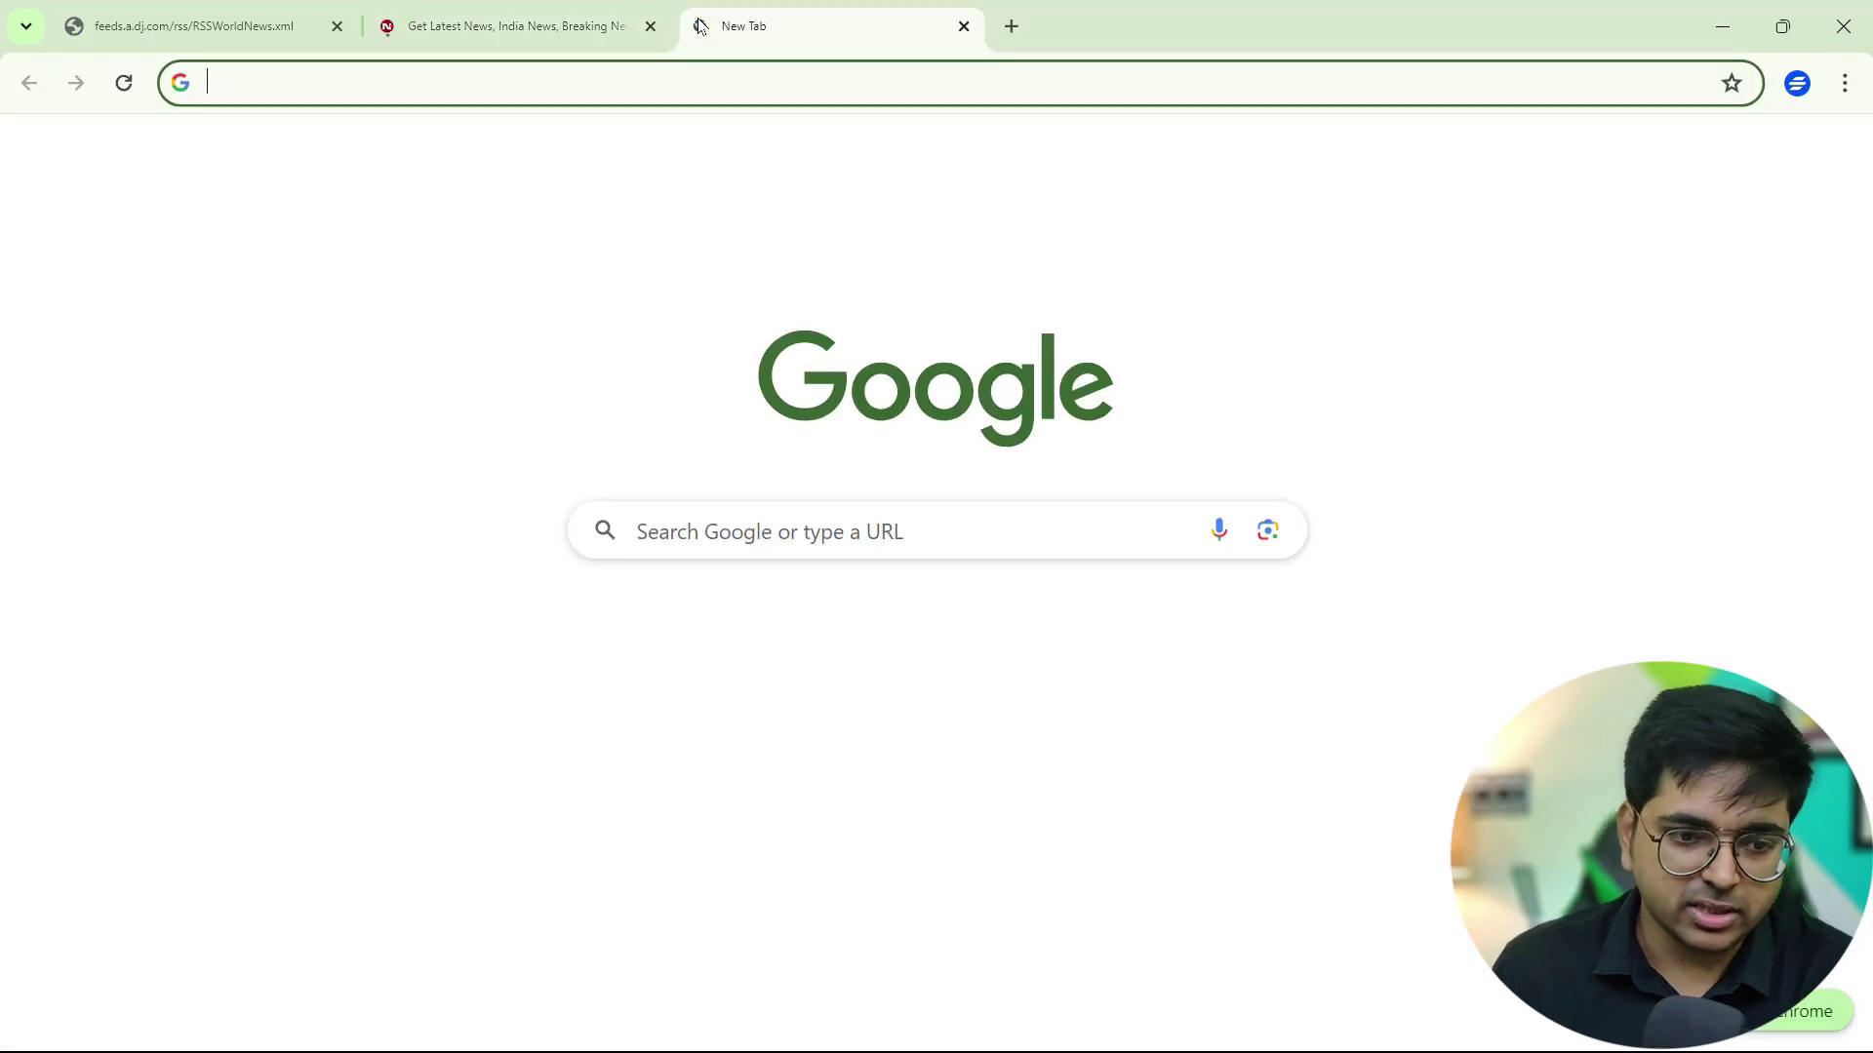
pyautogui.write('ndtv r')
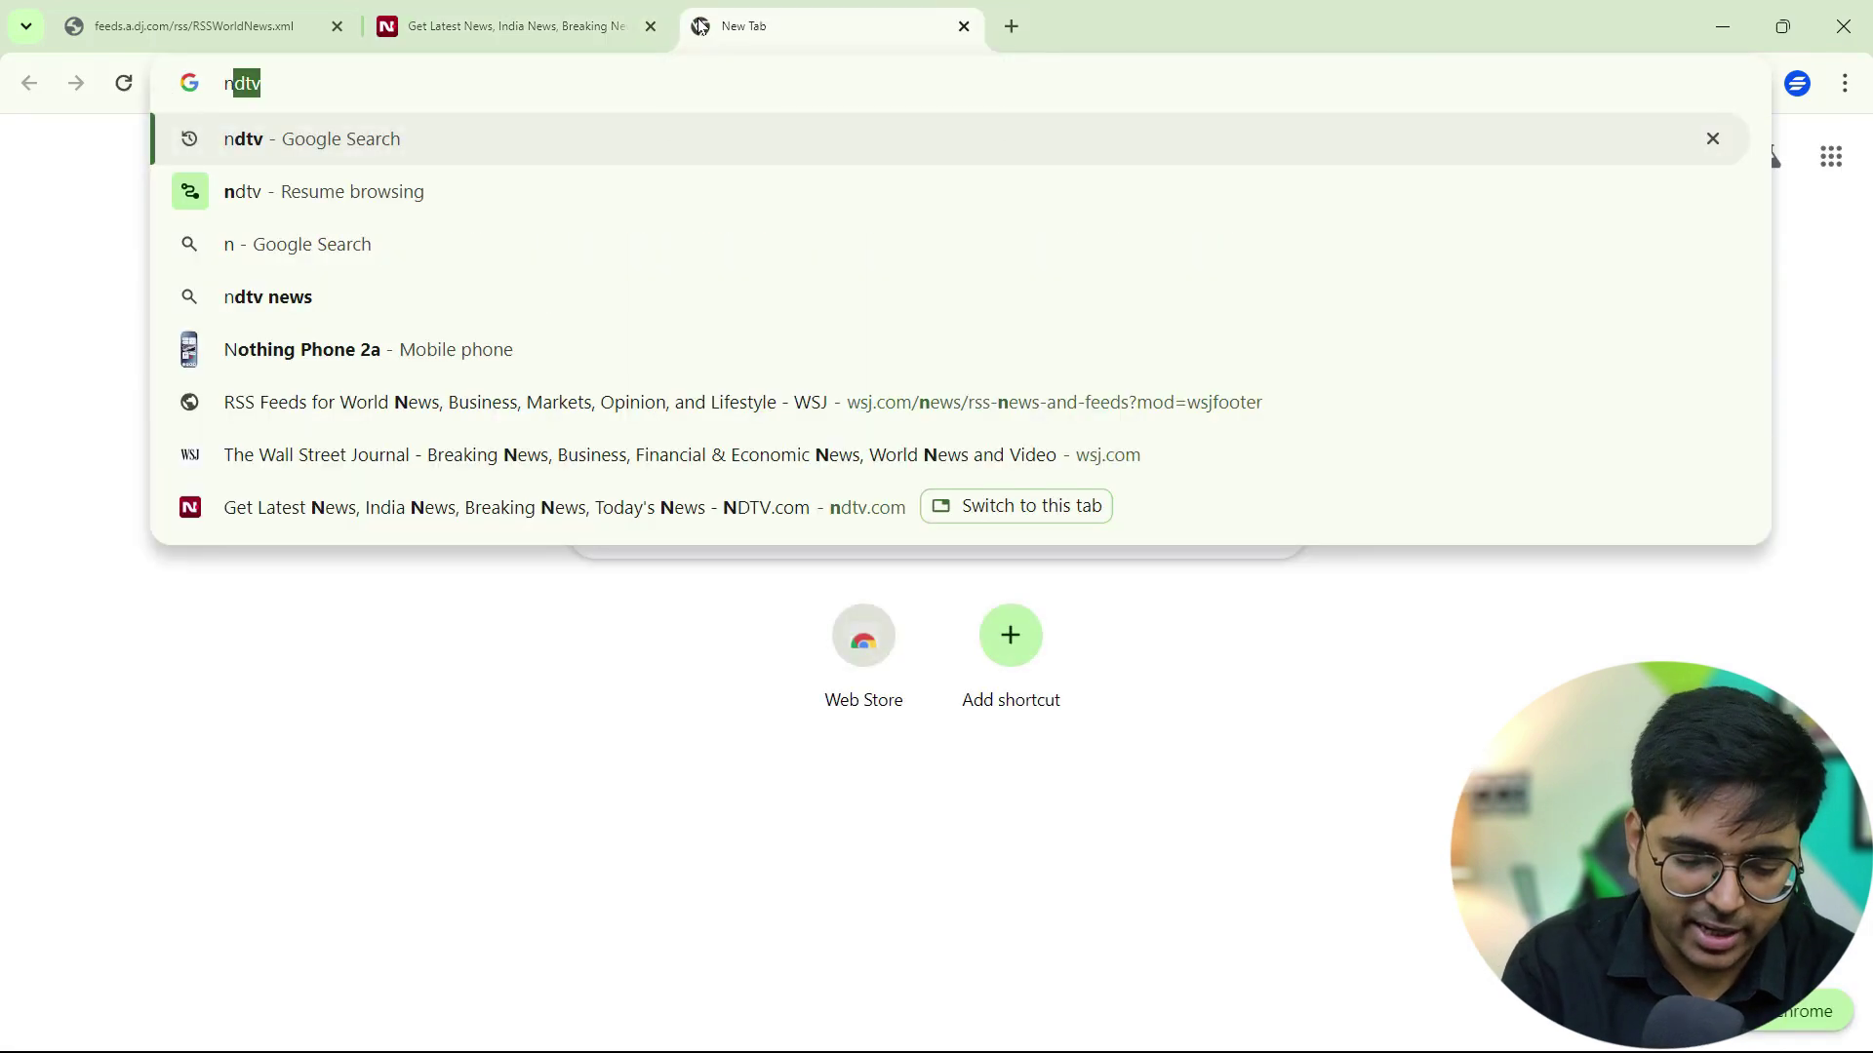
pyautogui.write('ss')
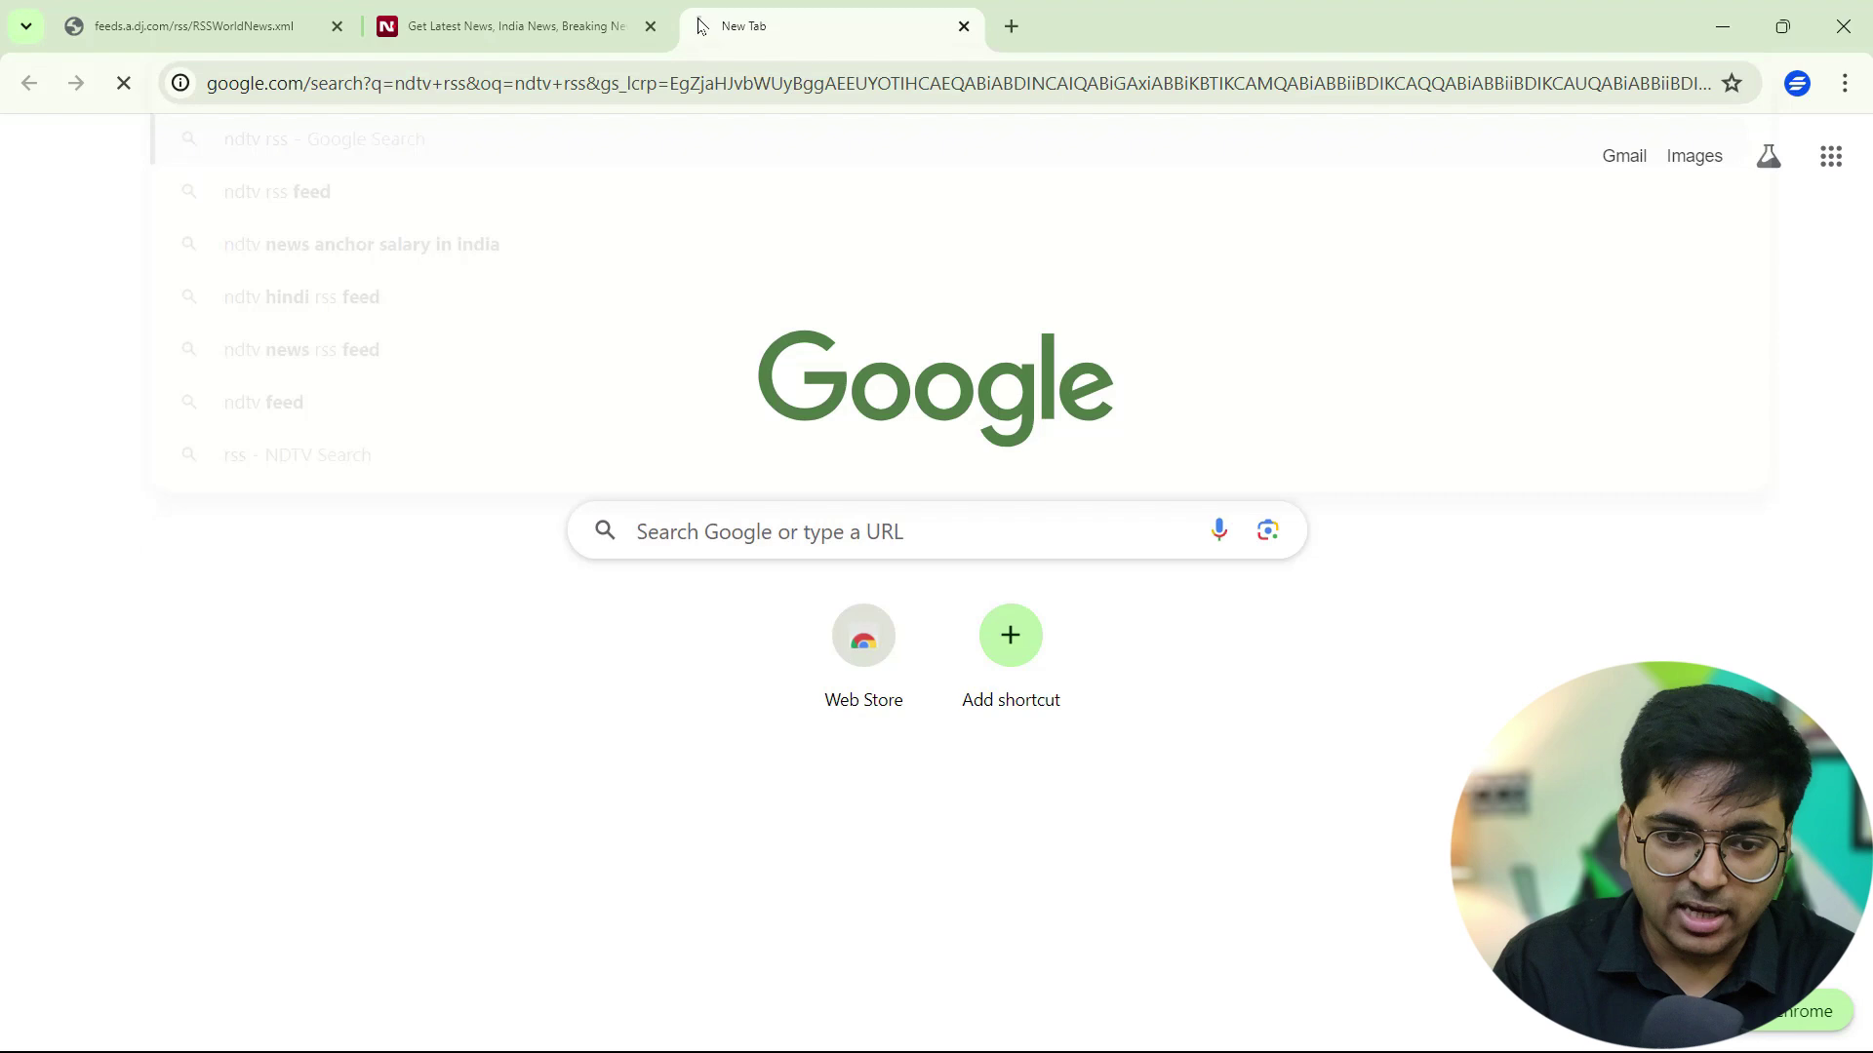
pyautogui.click(333, 414)
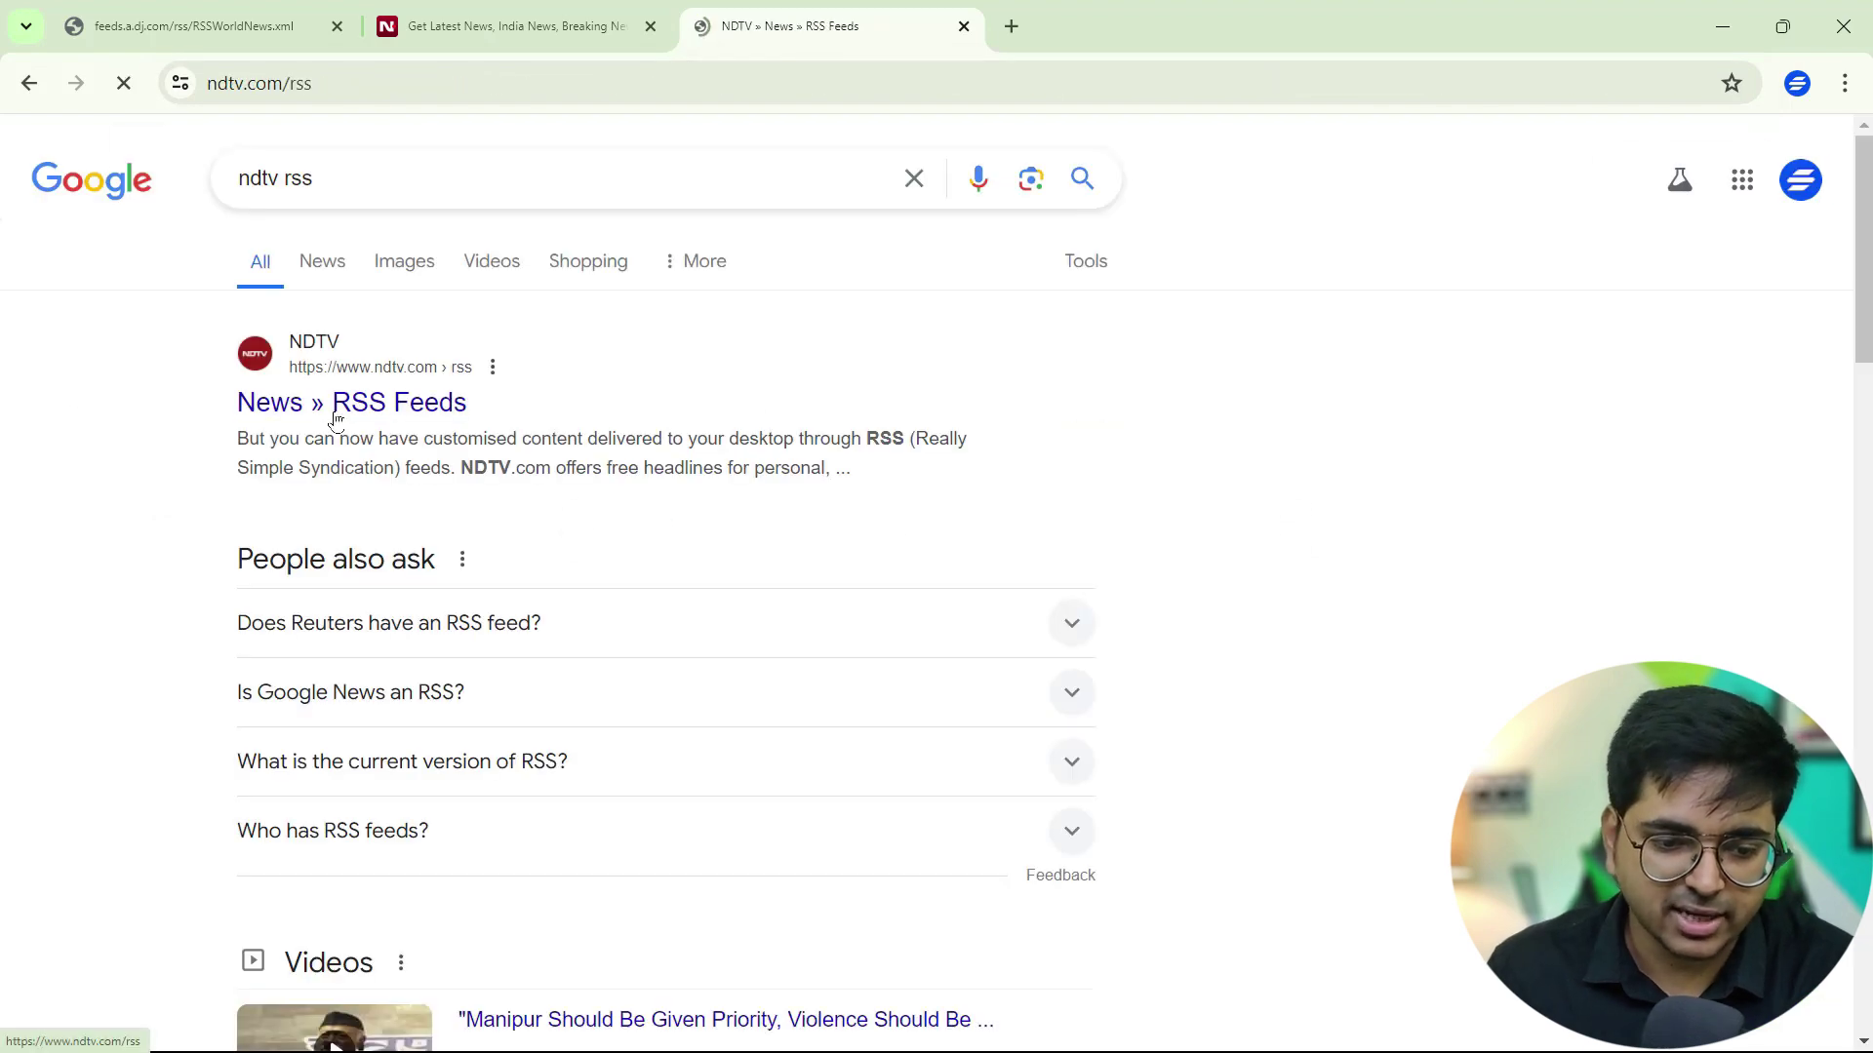
pyautogui.scroll(-5, 719, 360)
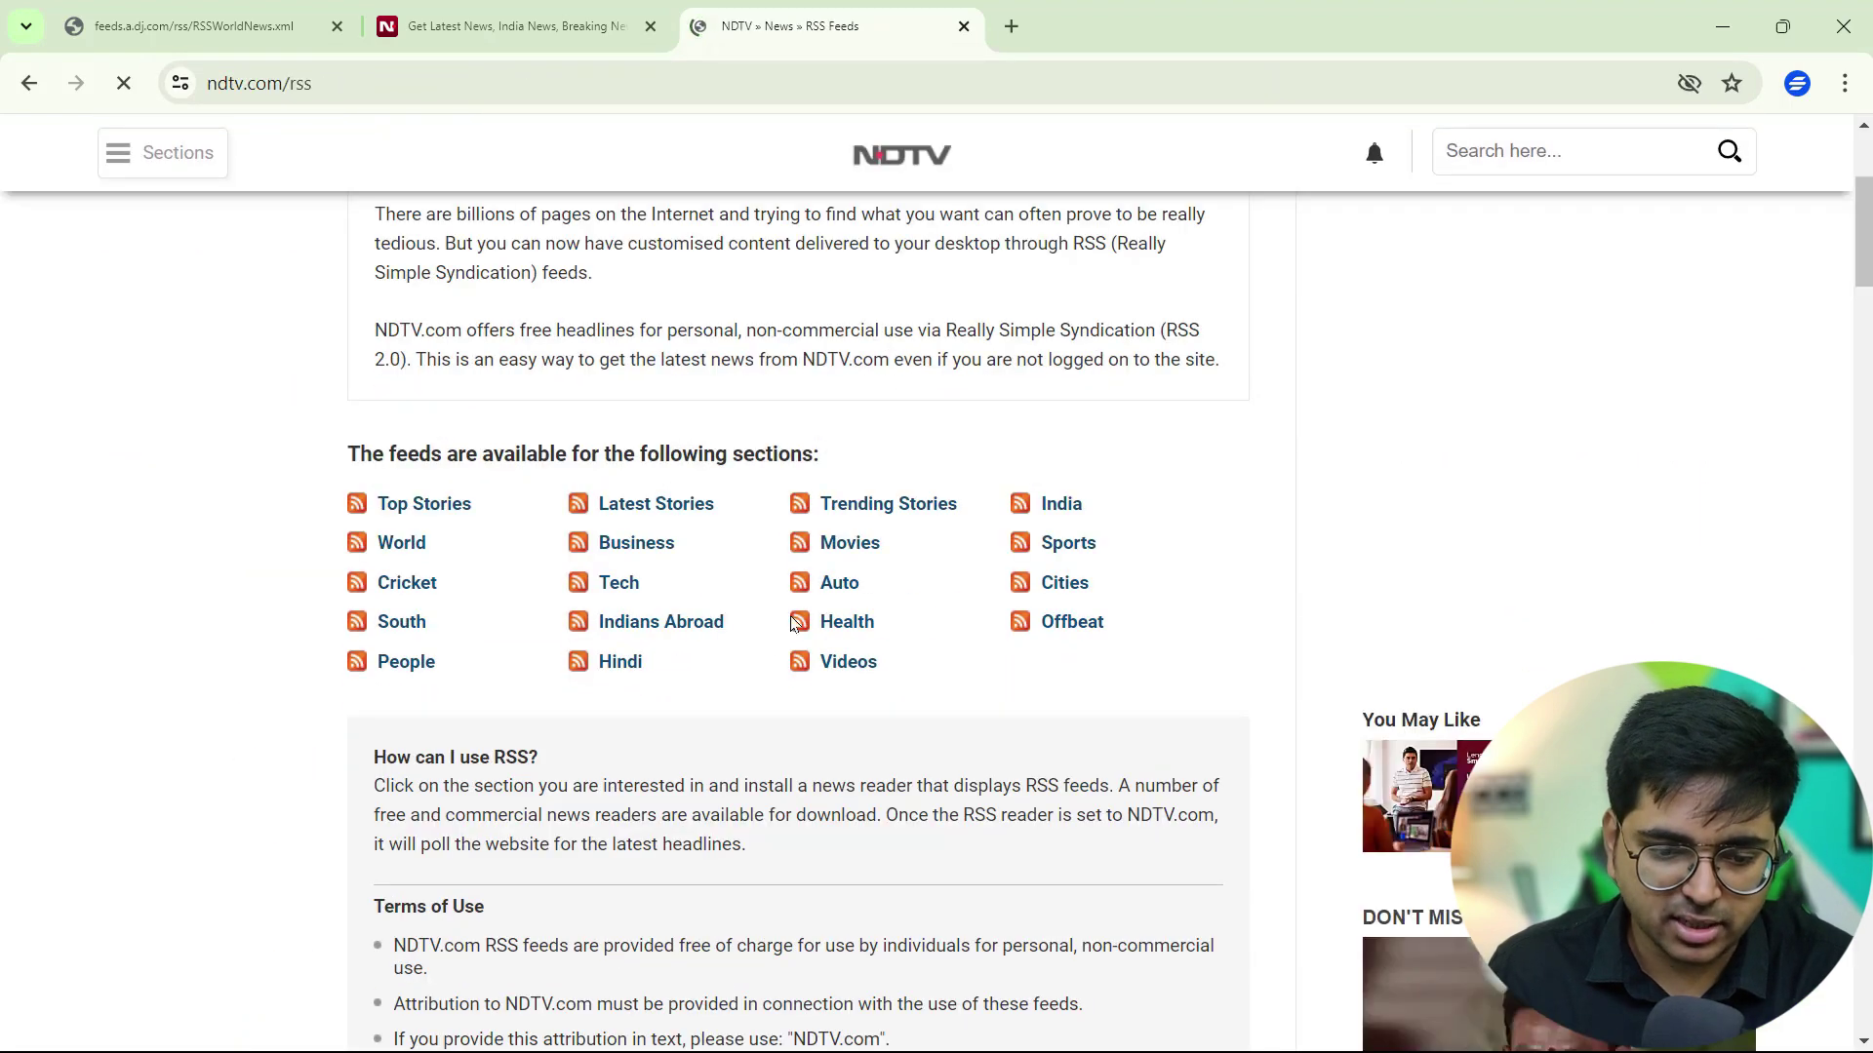
pyautogui.click(849, 627)
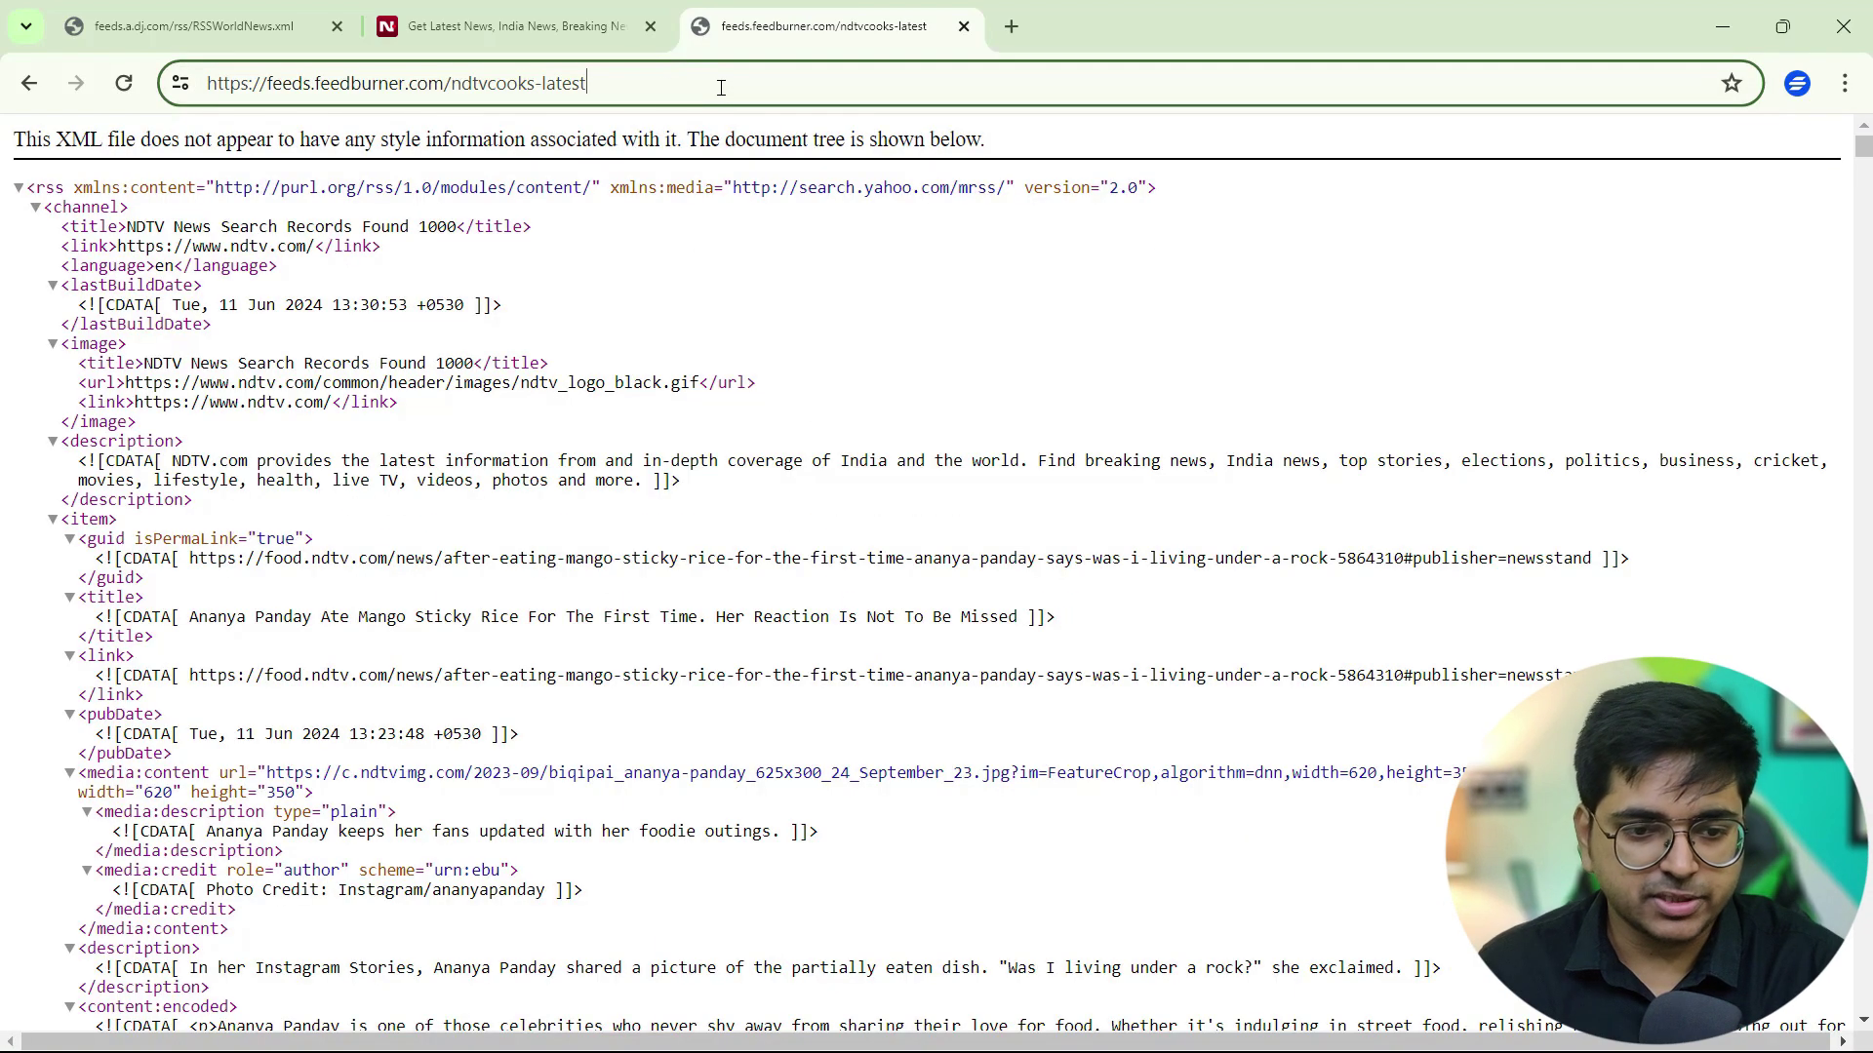
pyautogui.moveTo(720, 87); pyautogui.dragTo(195, 86)
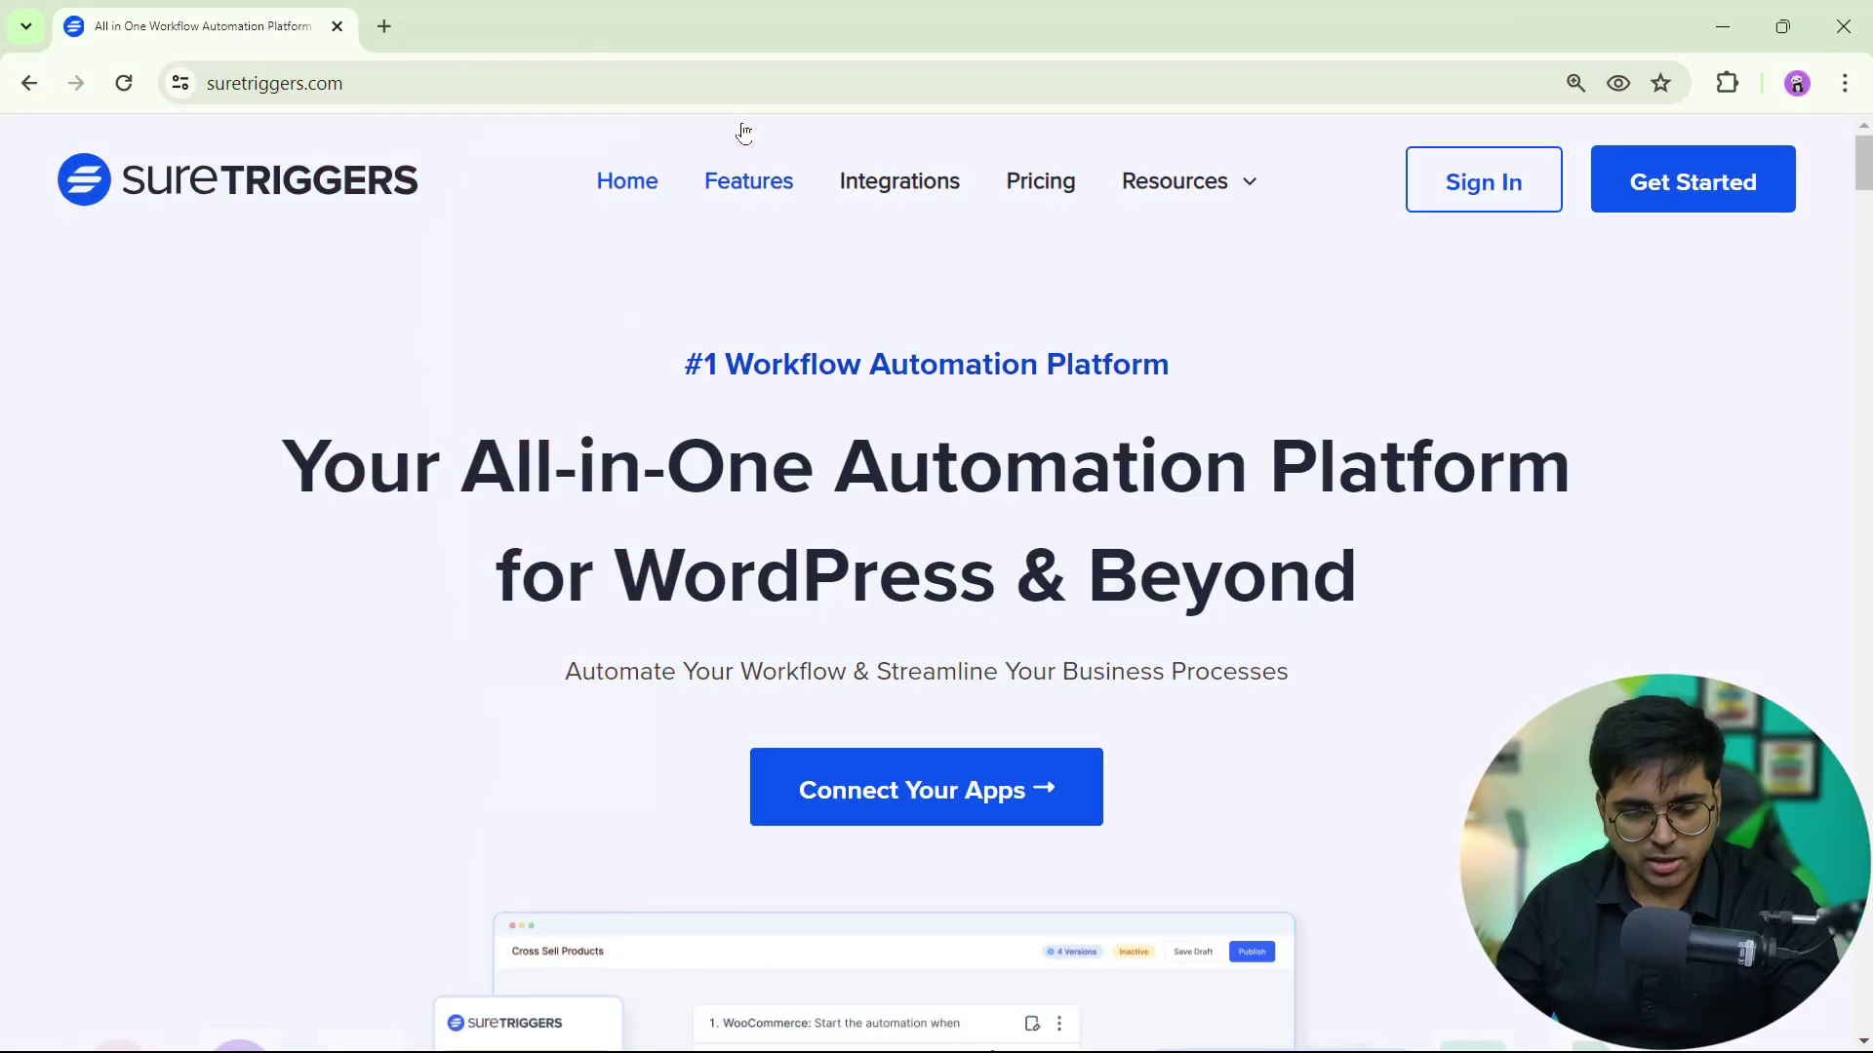
# Step: Sign in to SureTriggers from suretriggers.com and open the Workflows list
pyautogui.moveTo(377, 79); pyautogui.dragTo(212, 78)
pyautogui.click(397, 86)
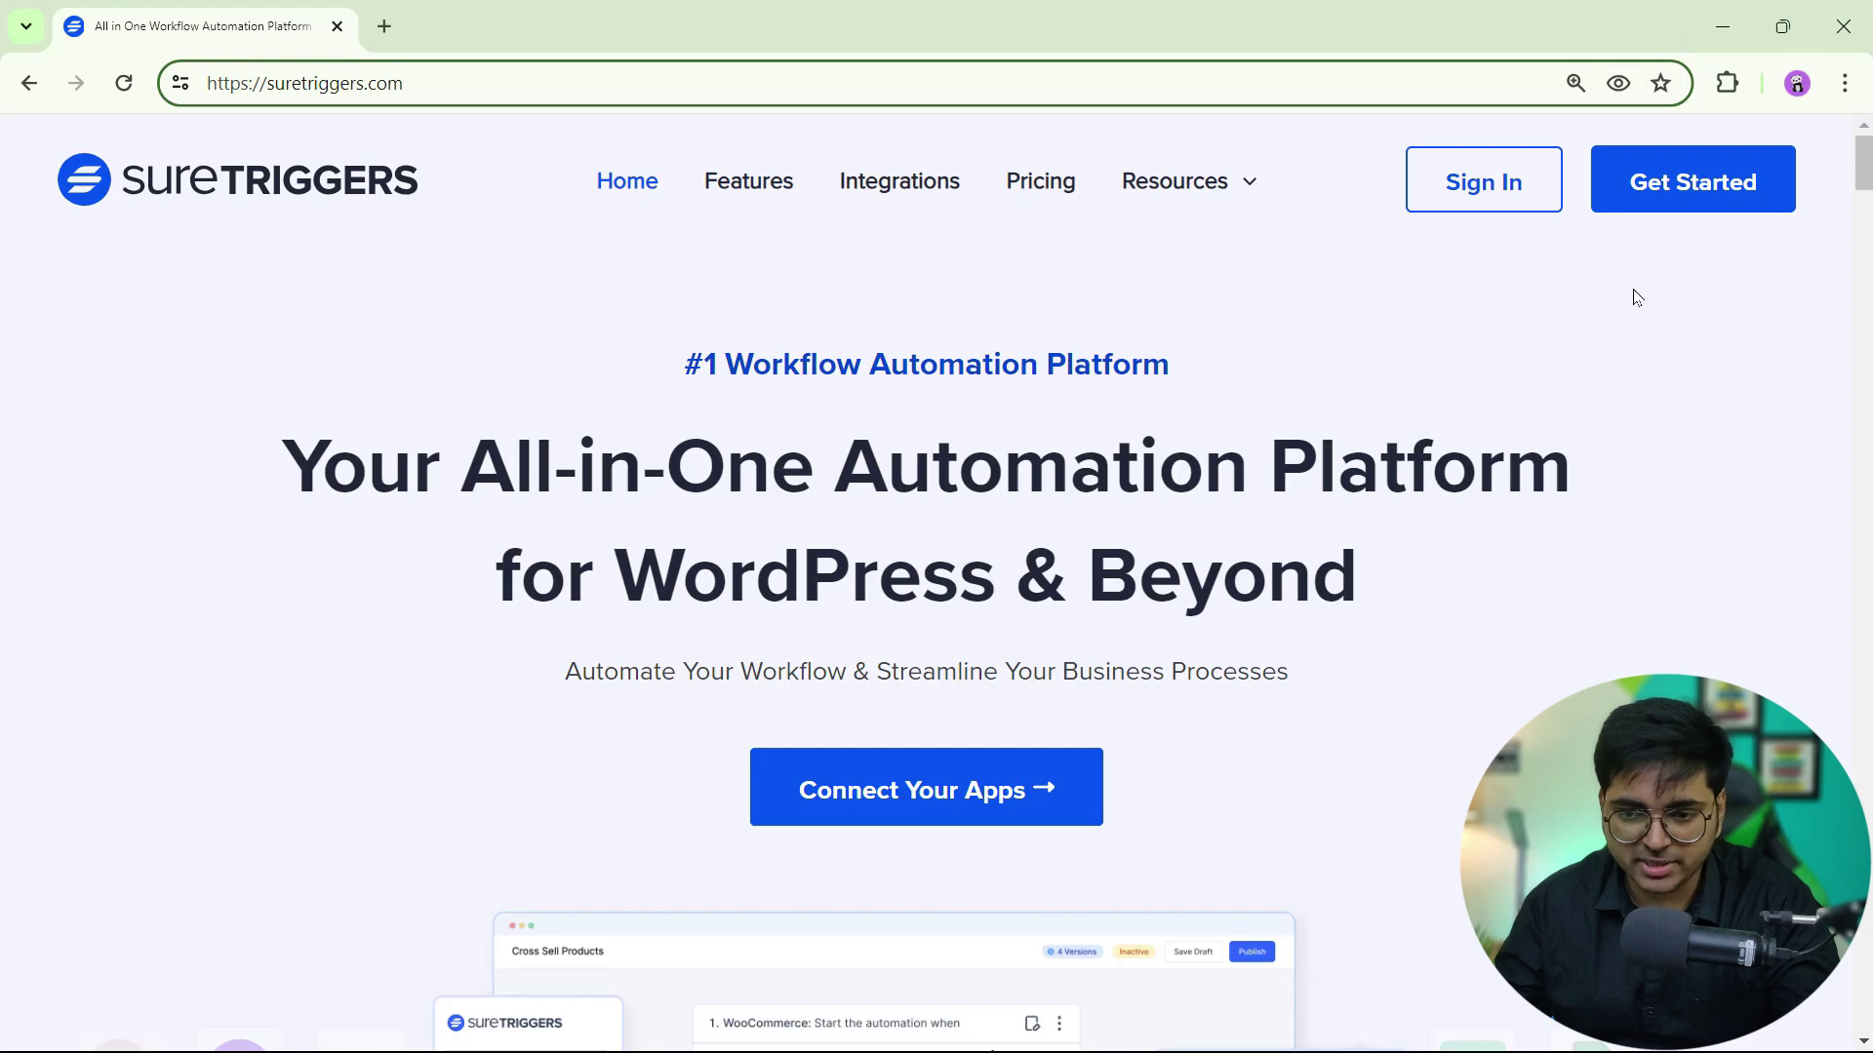
pyautogui.click(1494, 185)
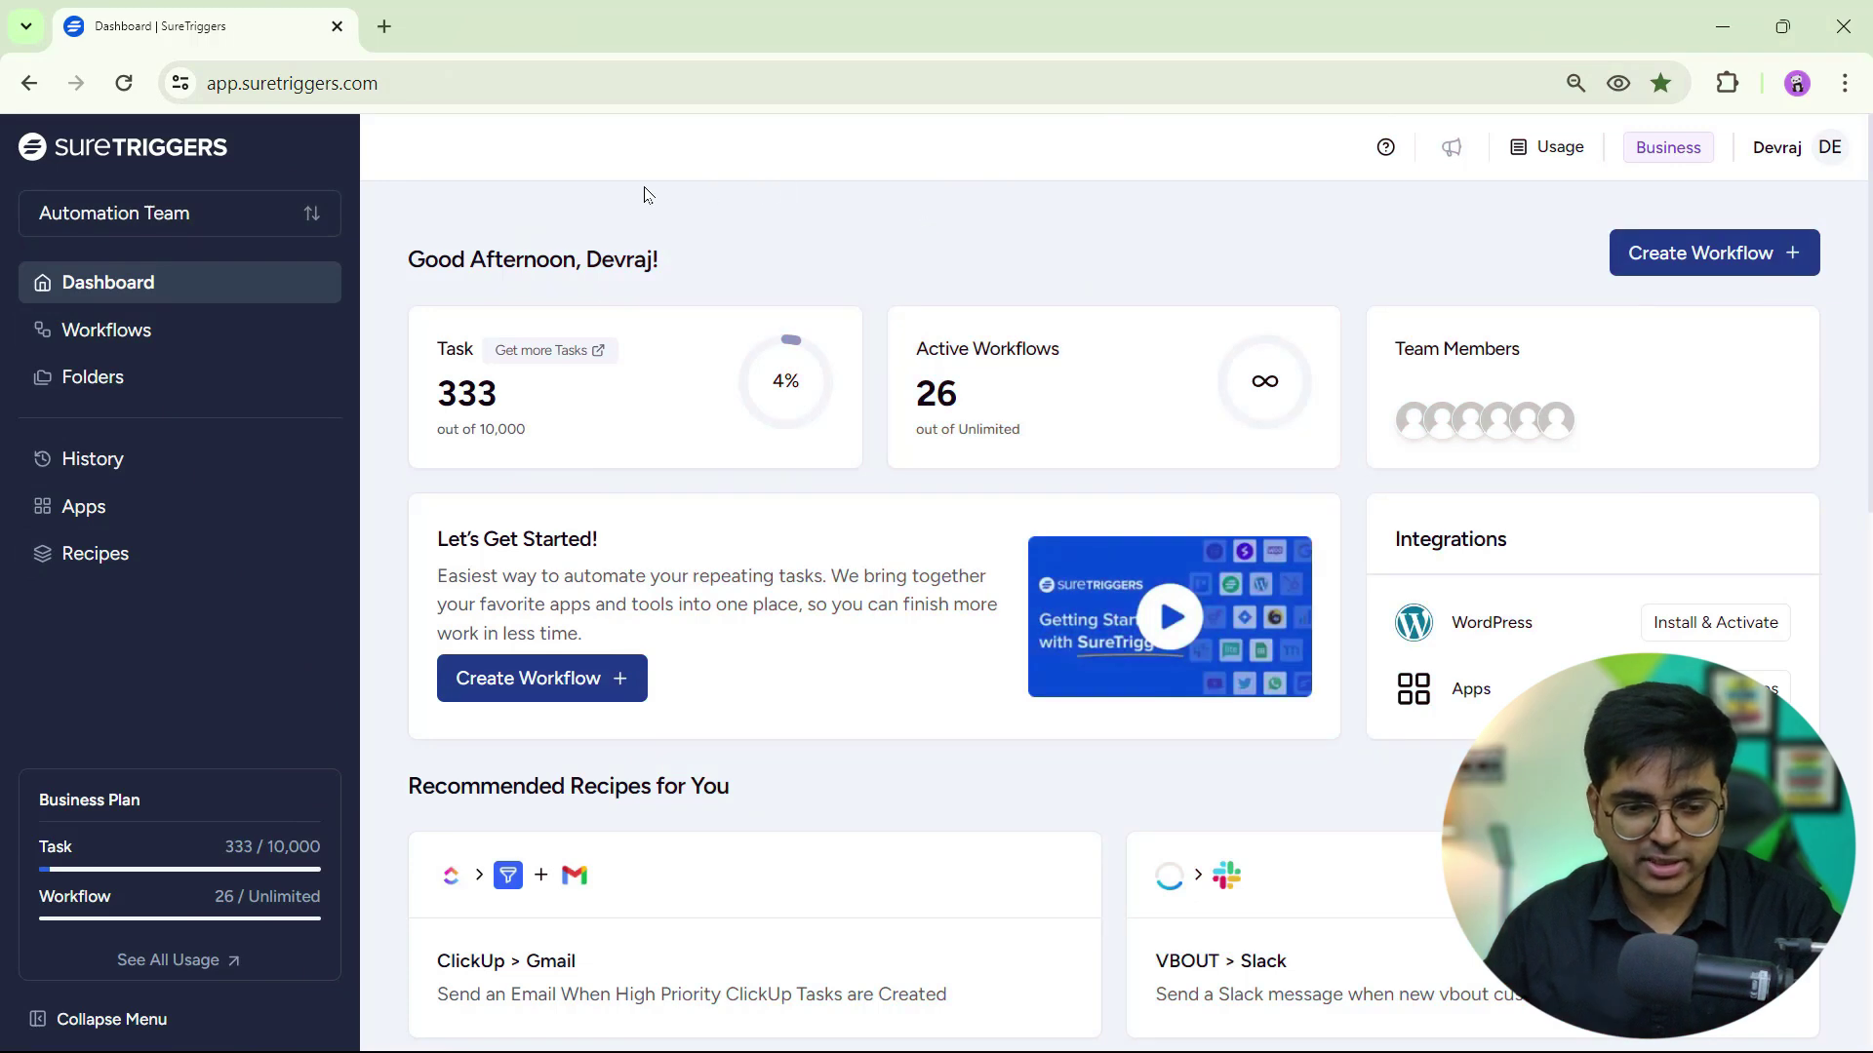
pyautogui.click(161, 334)
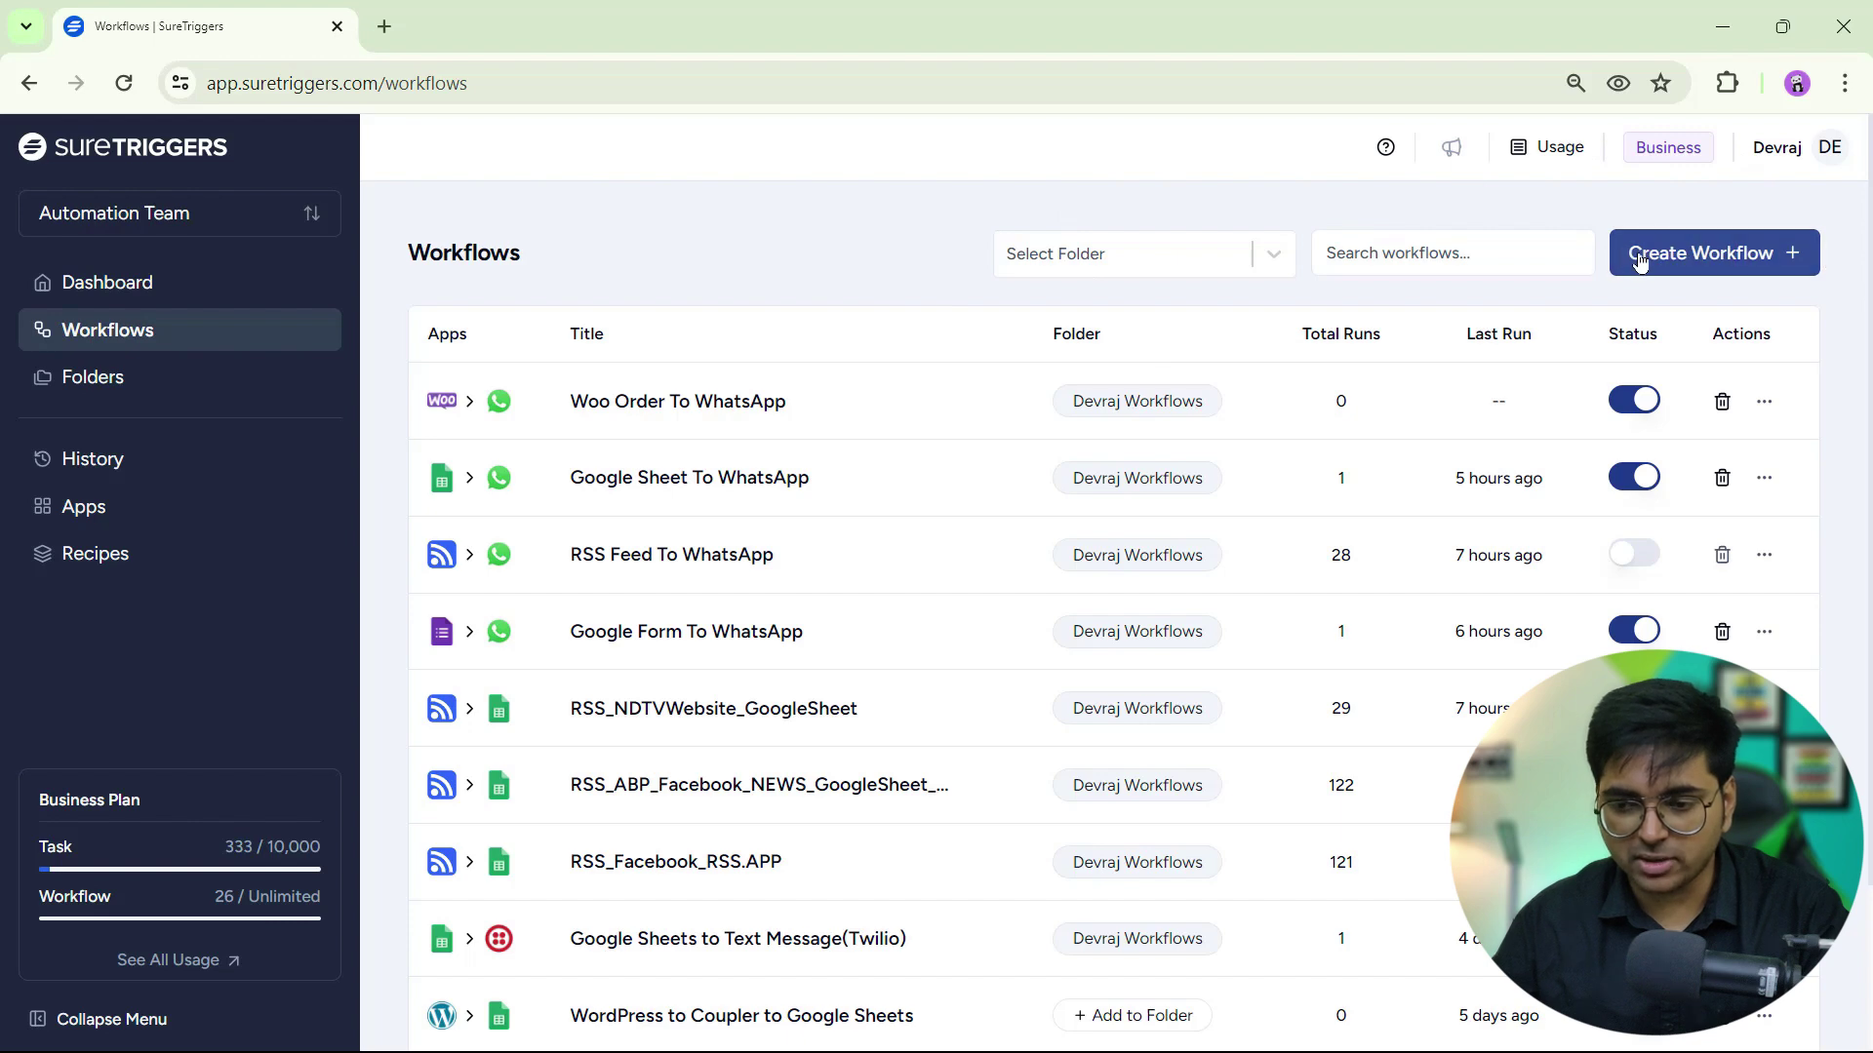
# Step: Create a workflow named 'RSS To WhatsApp' and open it in the editor
pyautogui.click(1760, 250)
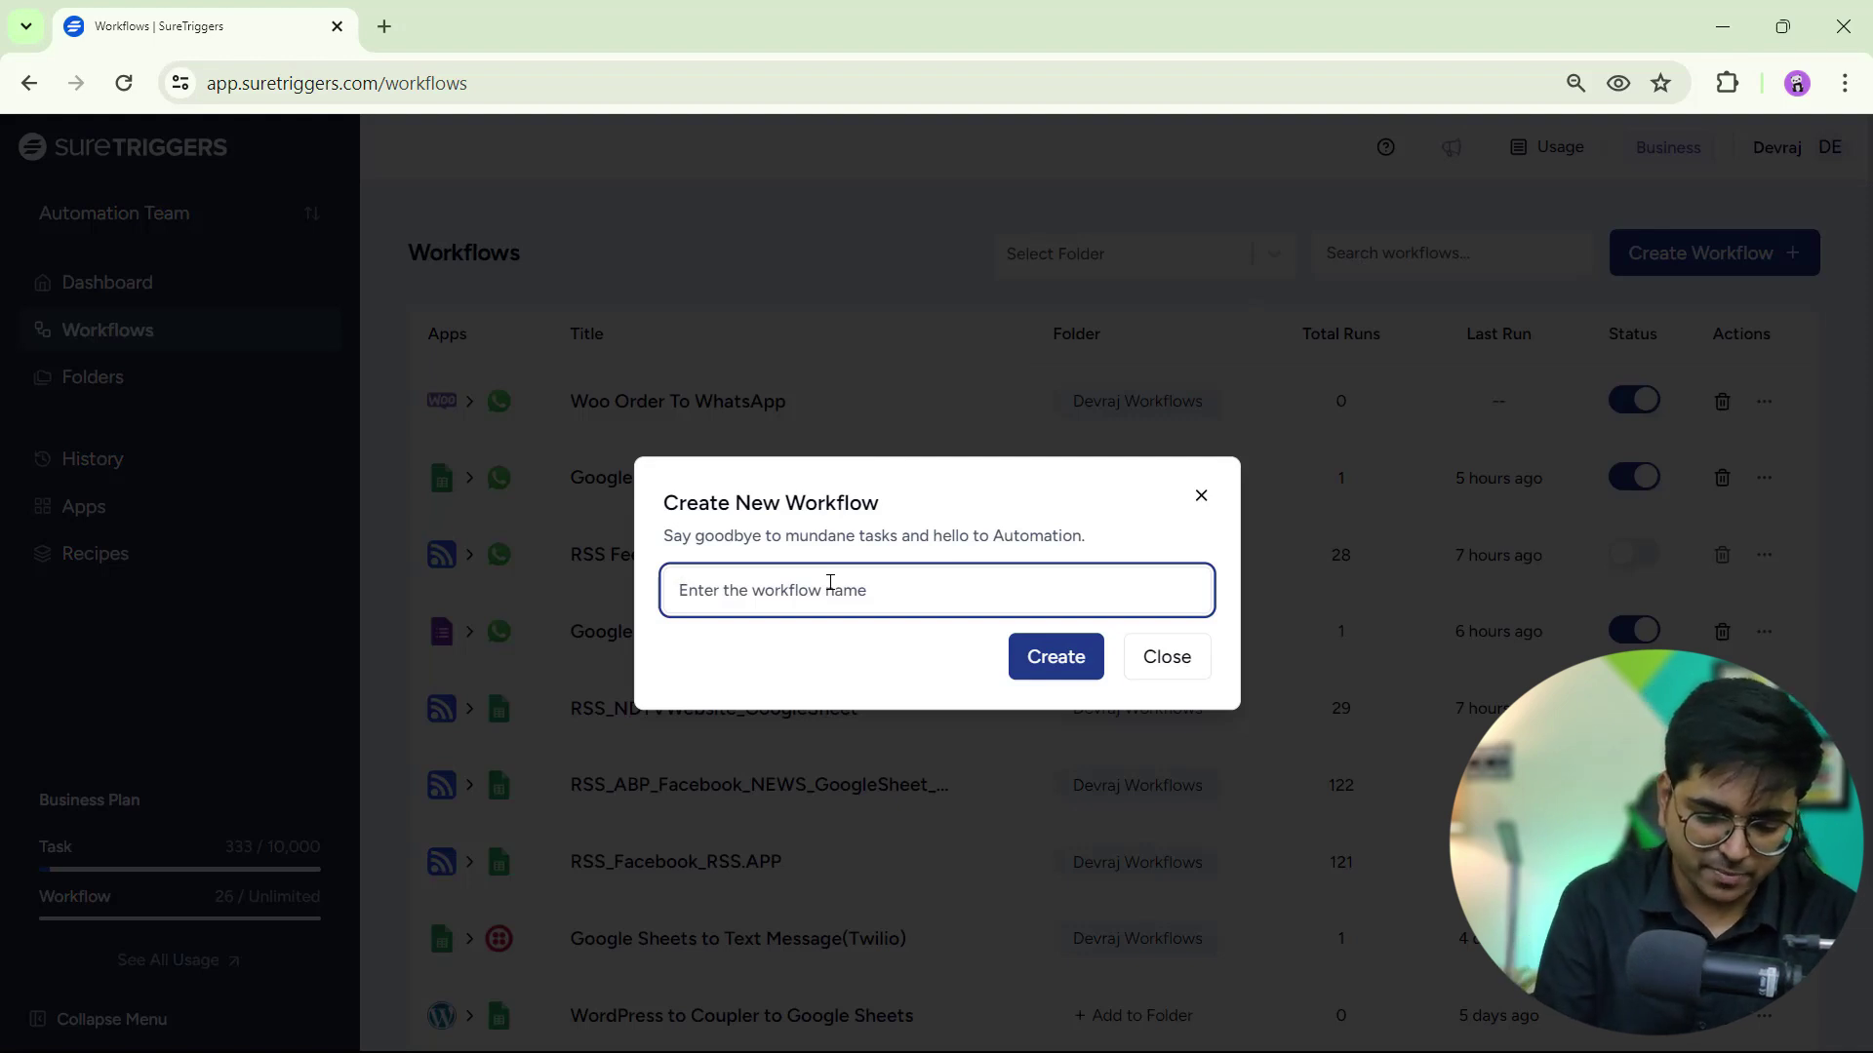
pyautogui.write('RSS To WhatsApp')
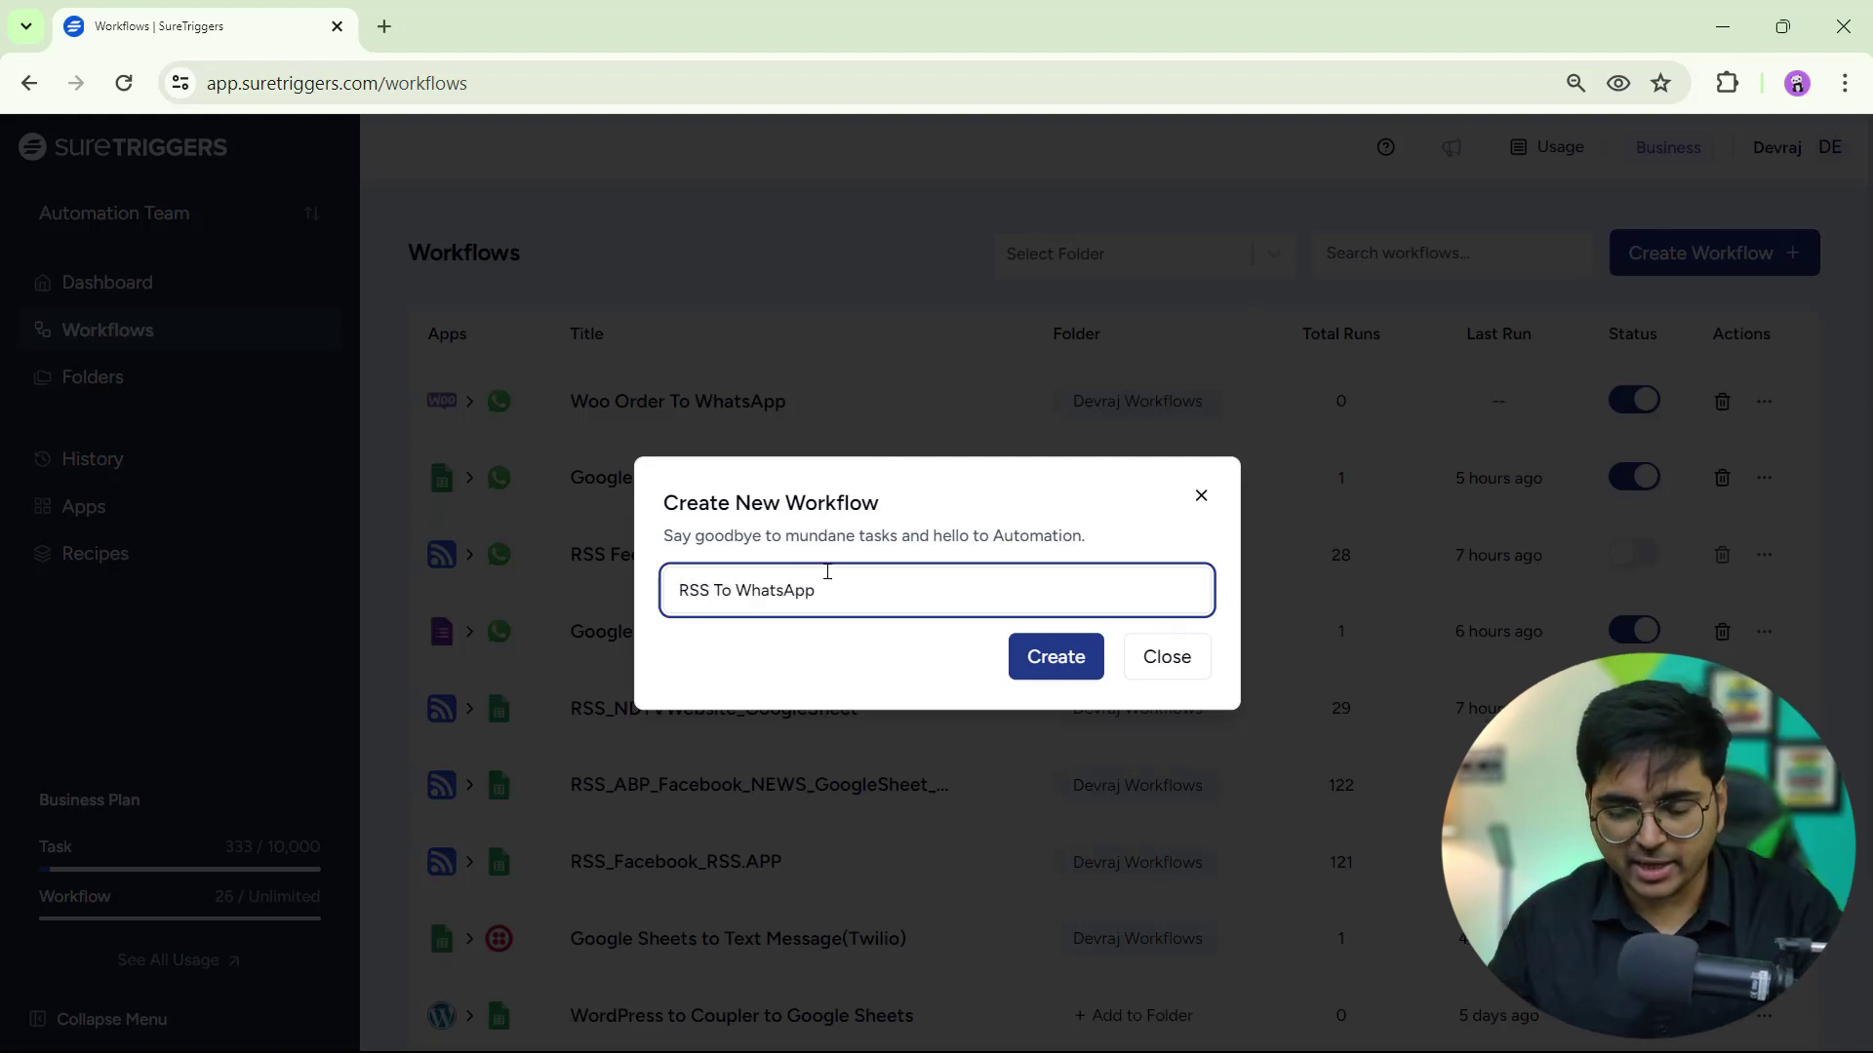
pyautogui.click(1046, 661)
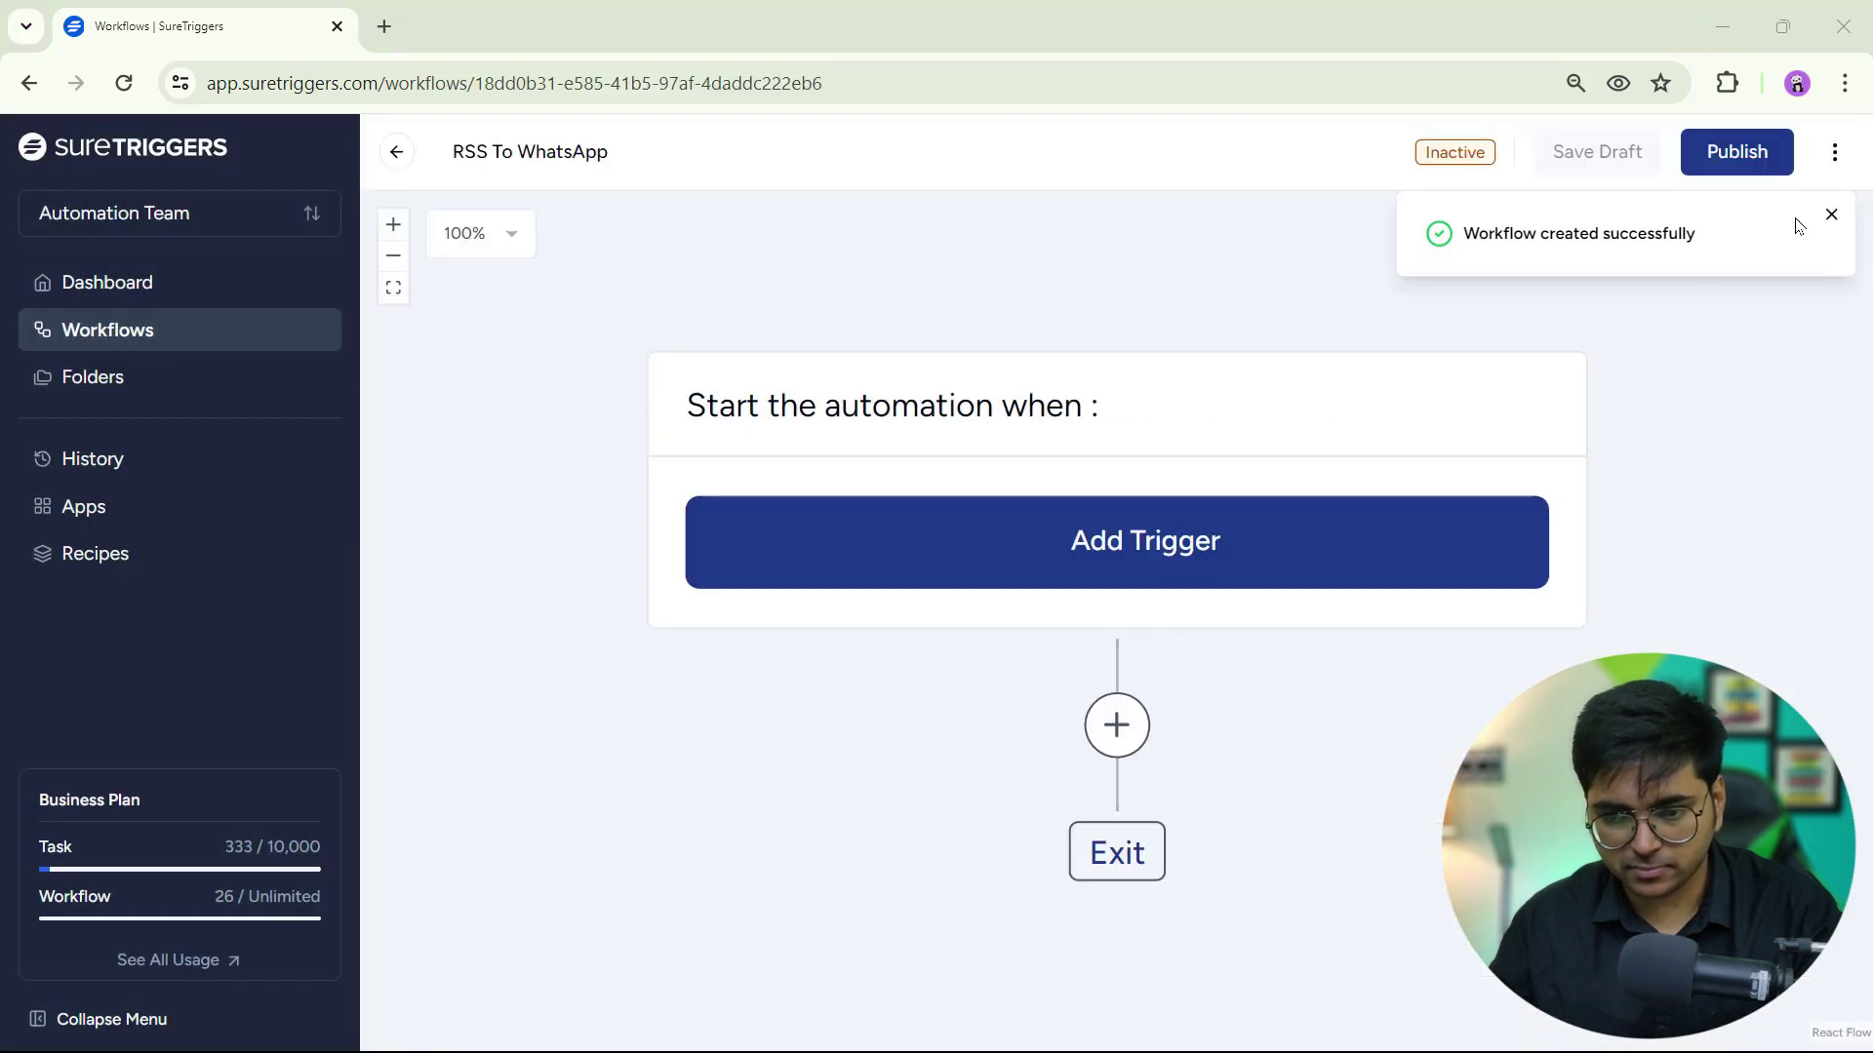
pyautogui.click(1830, 214)
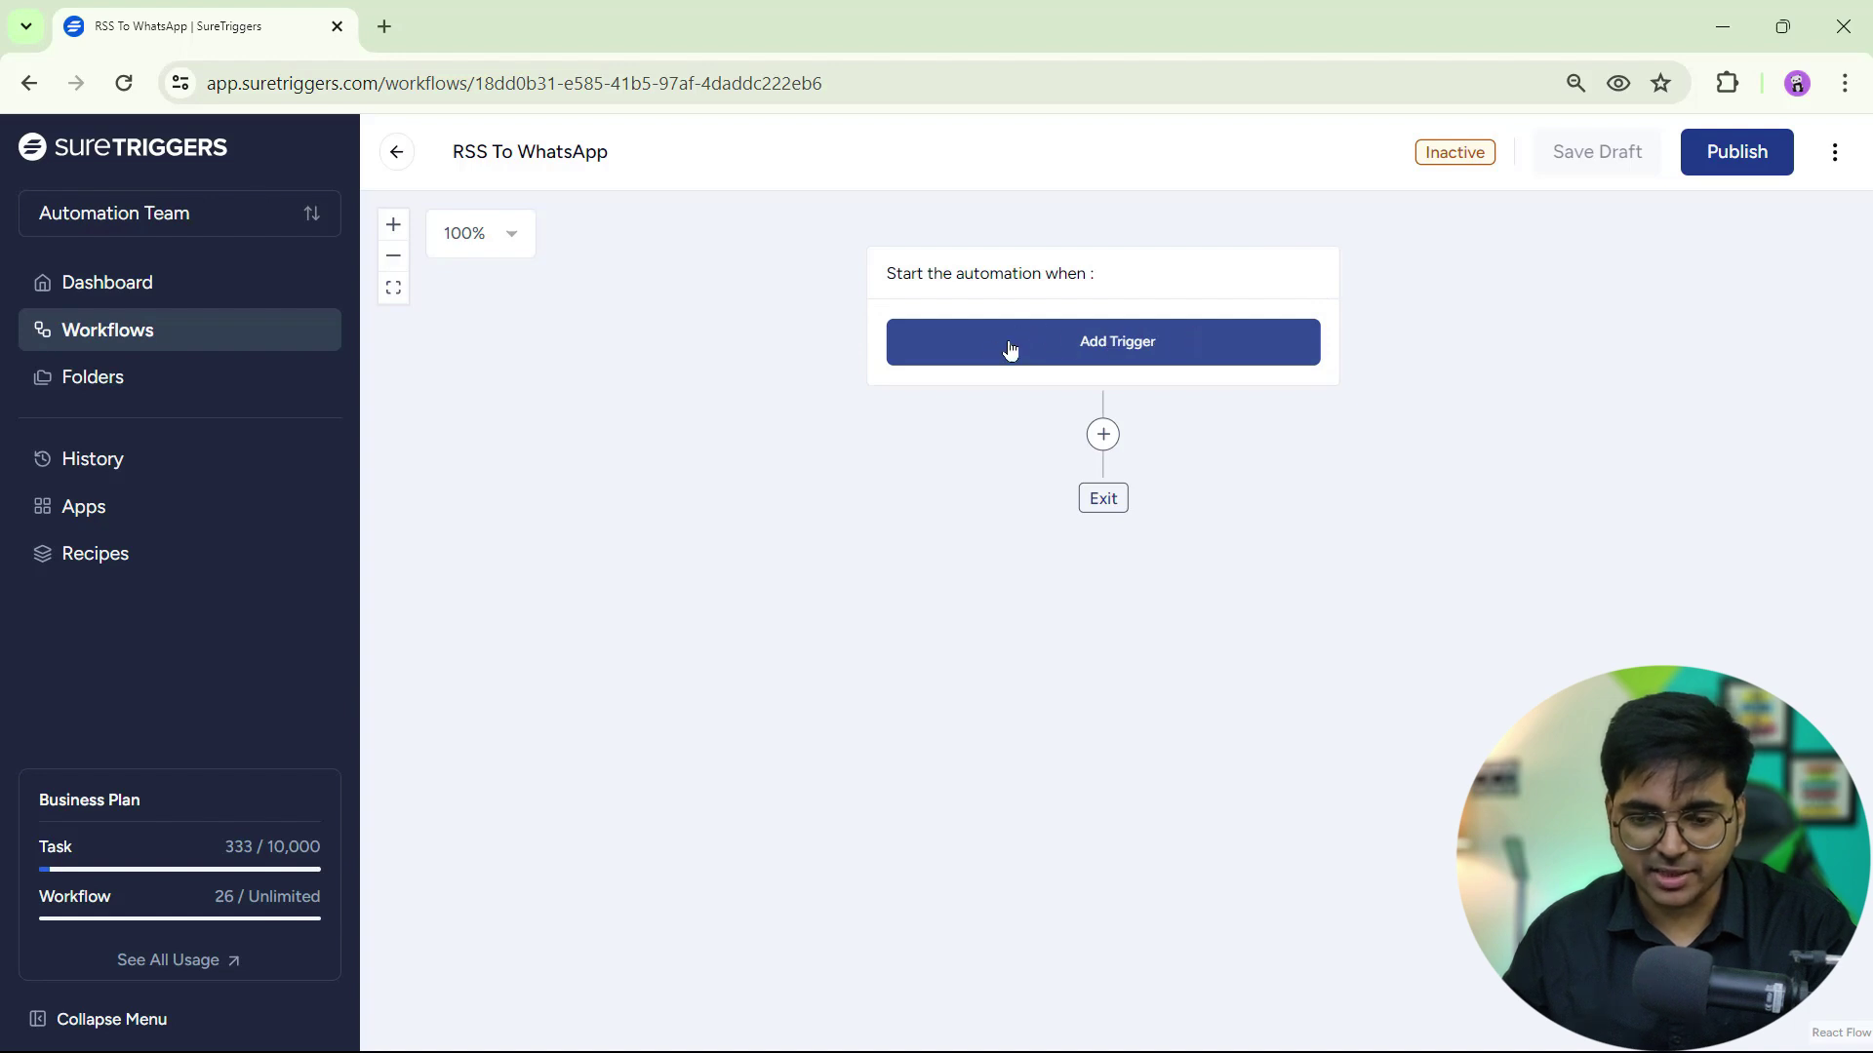
# Step: Add an RSS Feed trigger using the New Item in Feed event, ready for its URL
pyautogui.click(1094, 345)
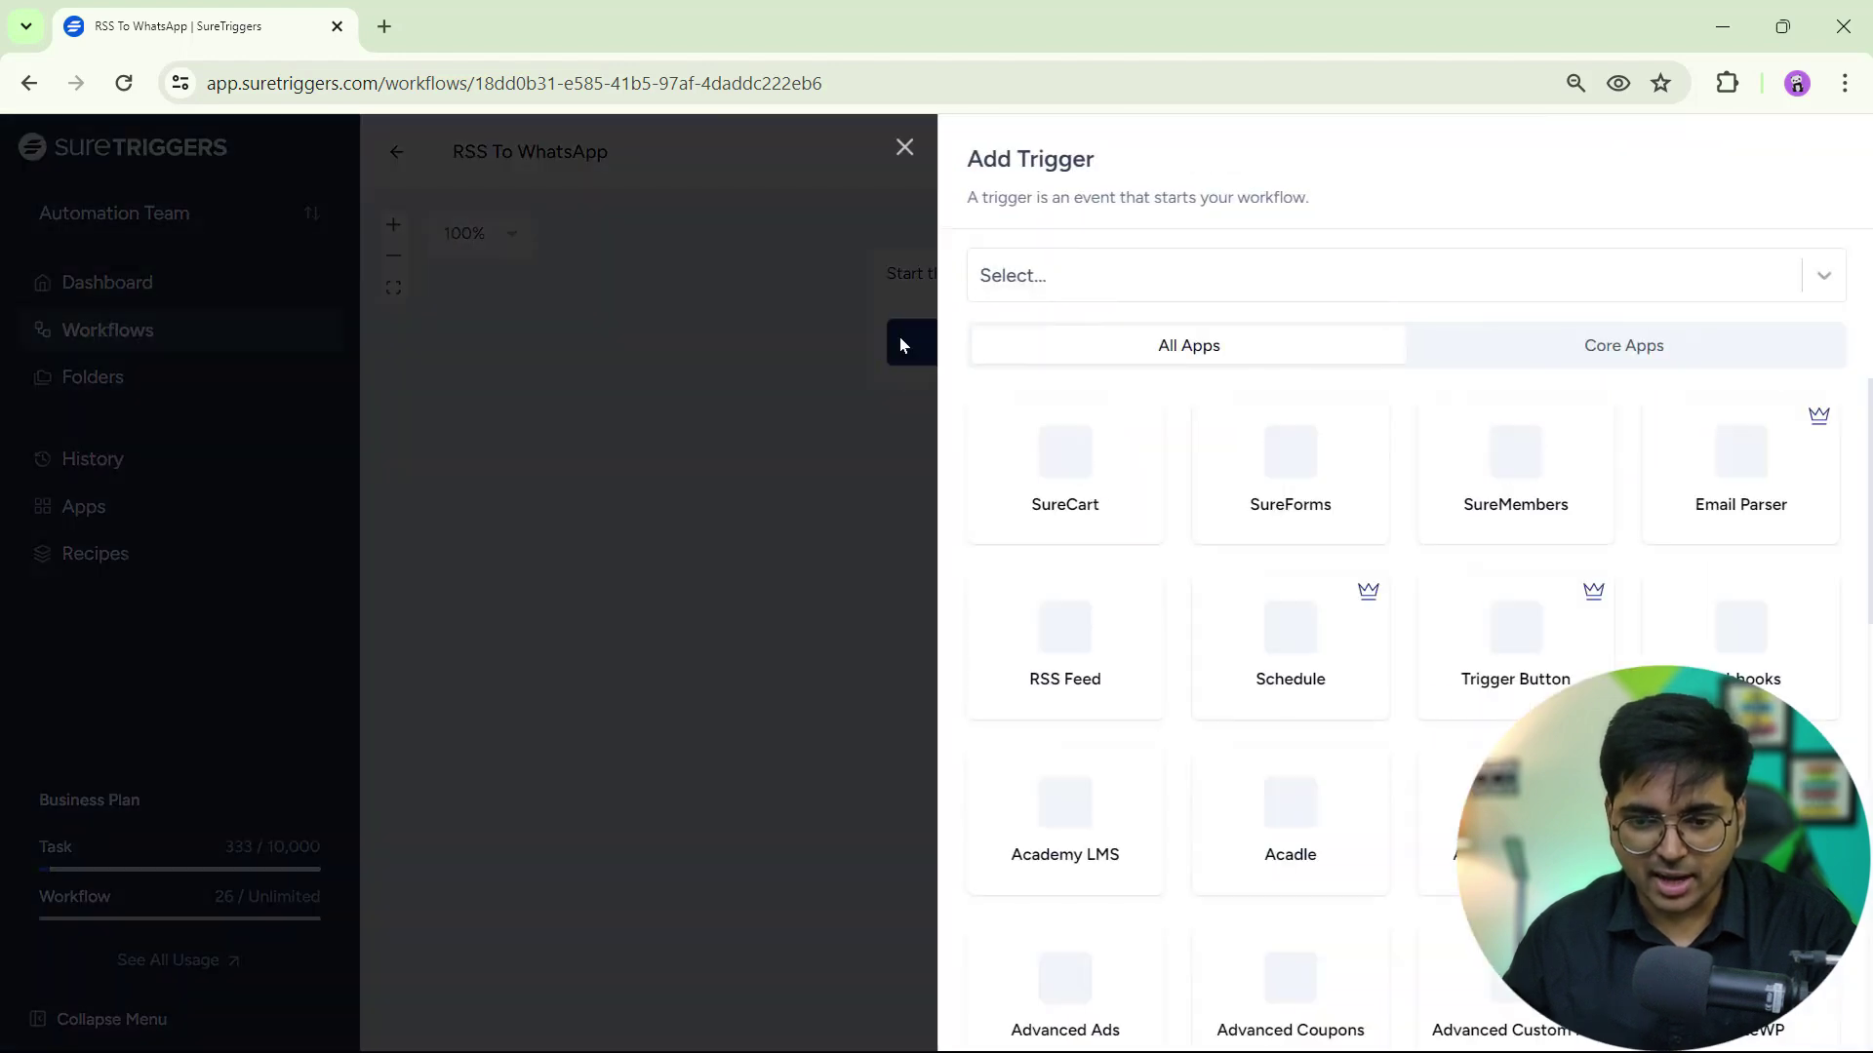
pyautogui.click(1035, 284)
pyautogui.write('rss')
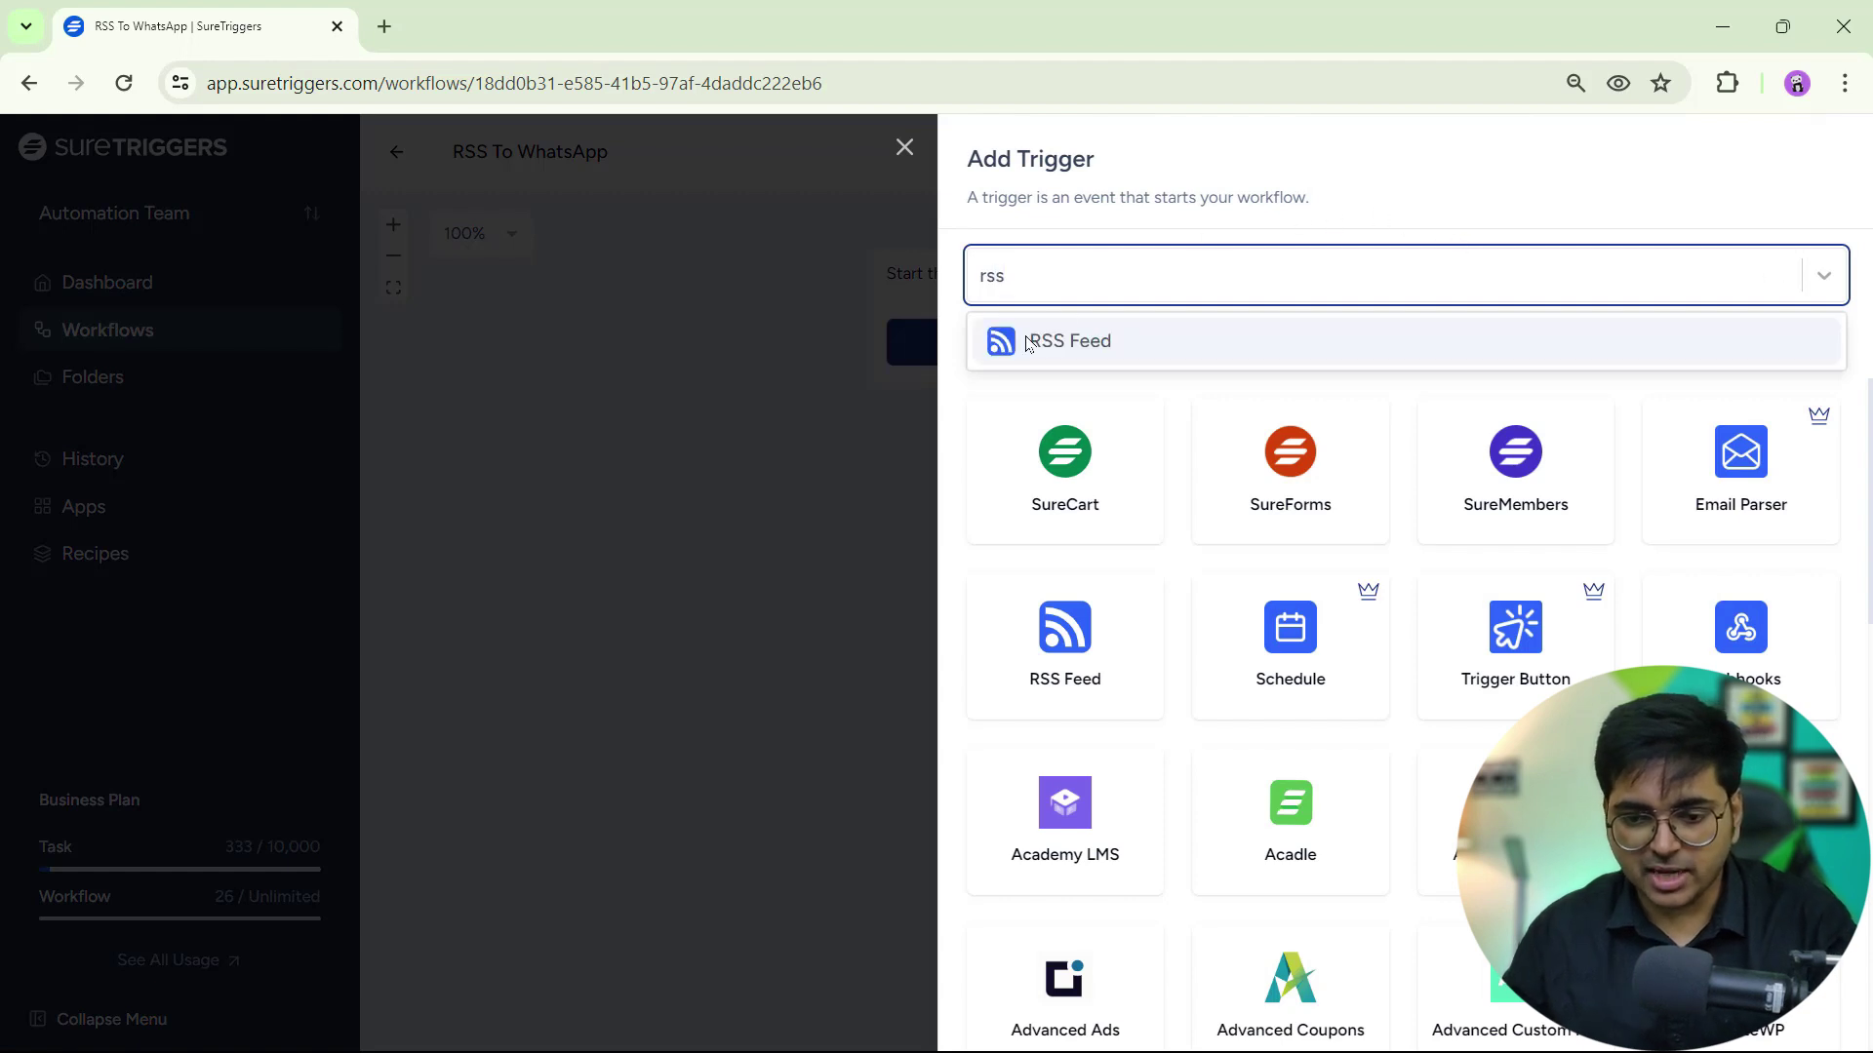
pyautogui.click(1103, 344)
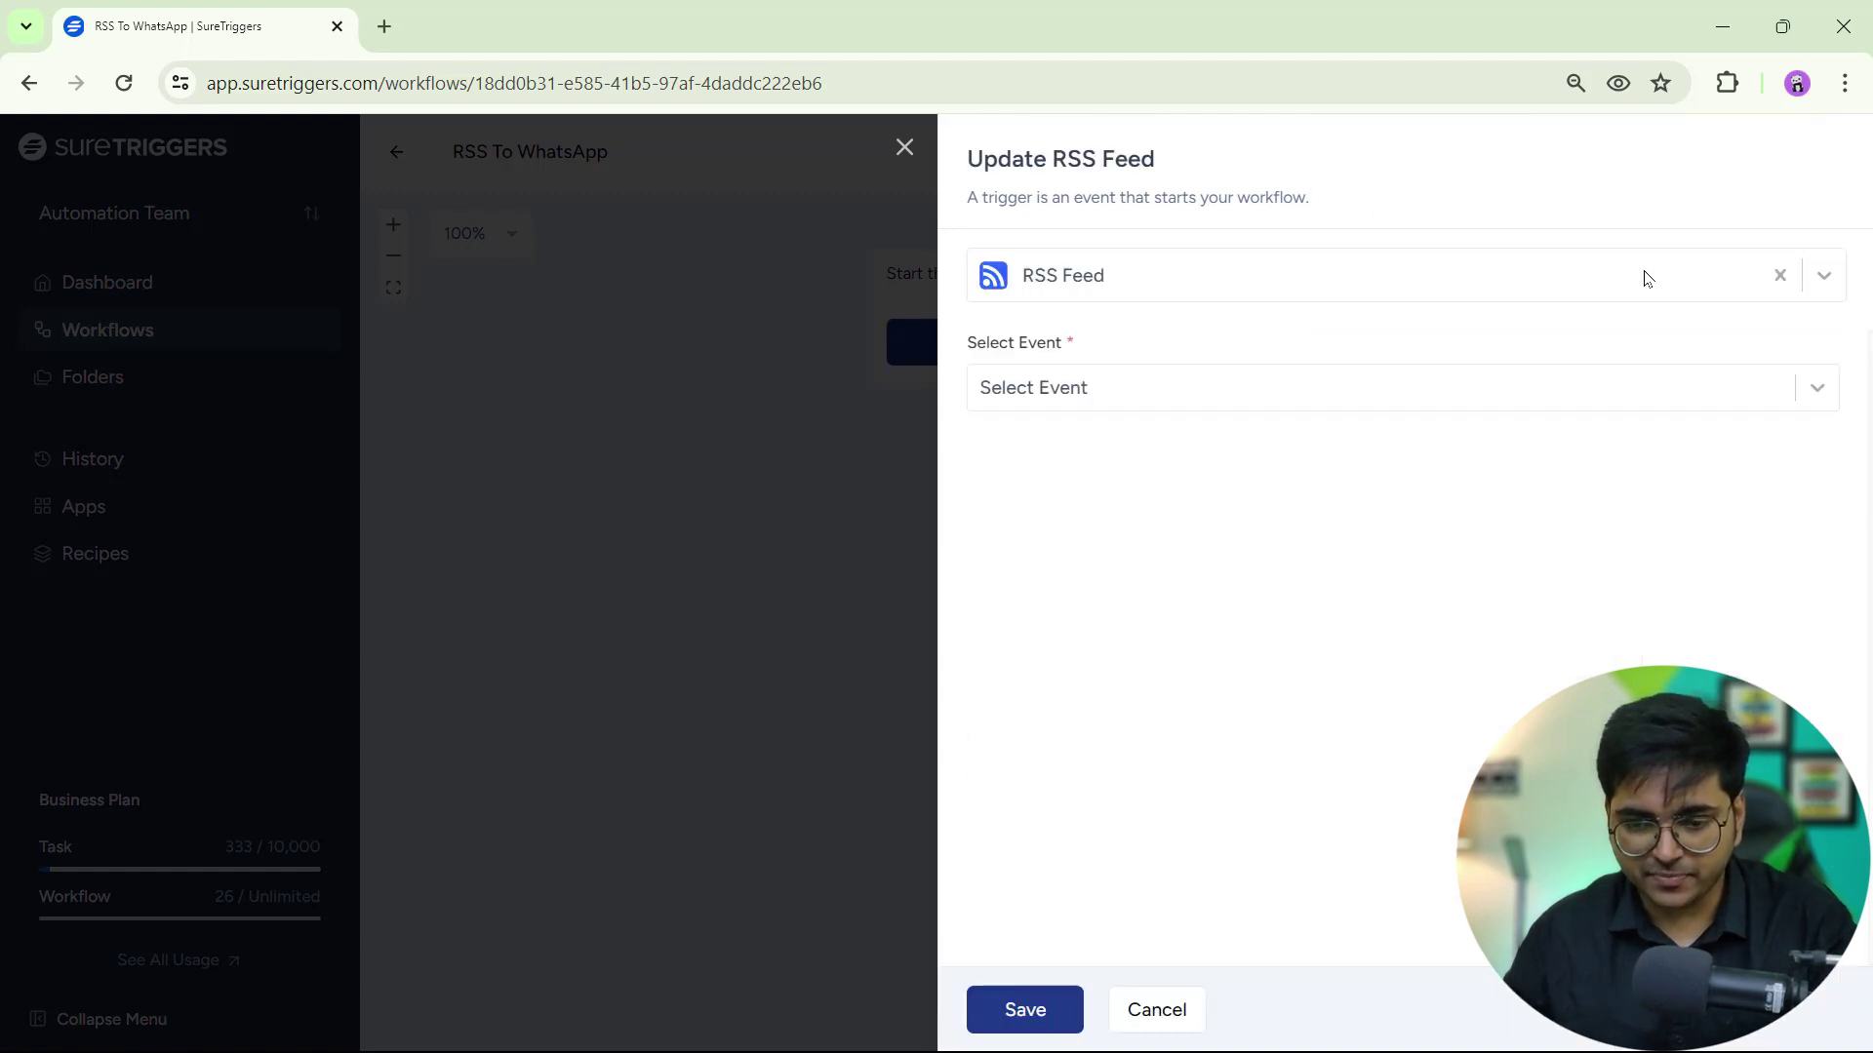
pyautogui.click(1050, 390)
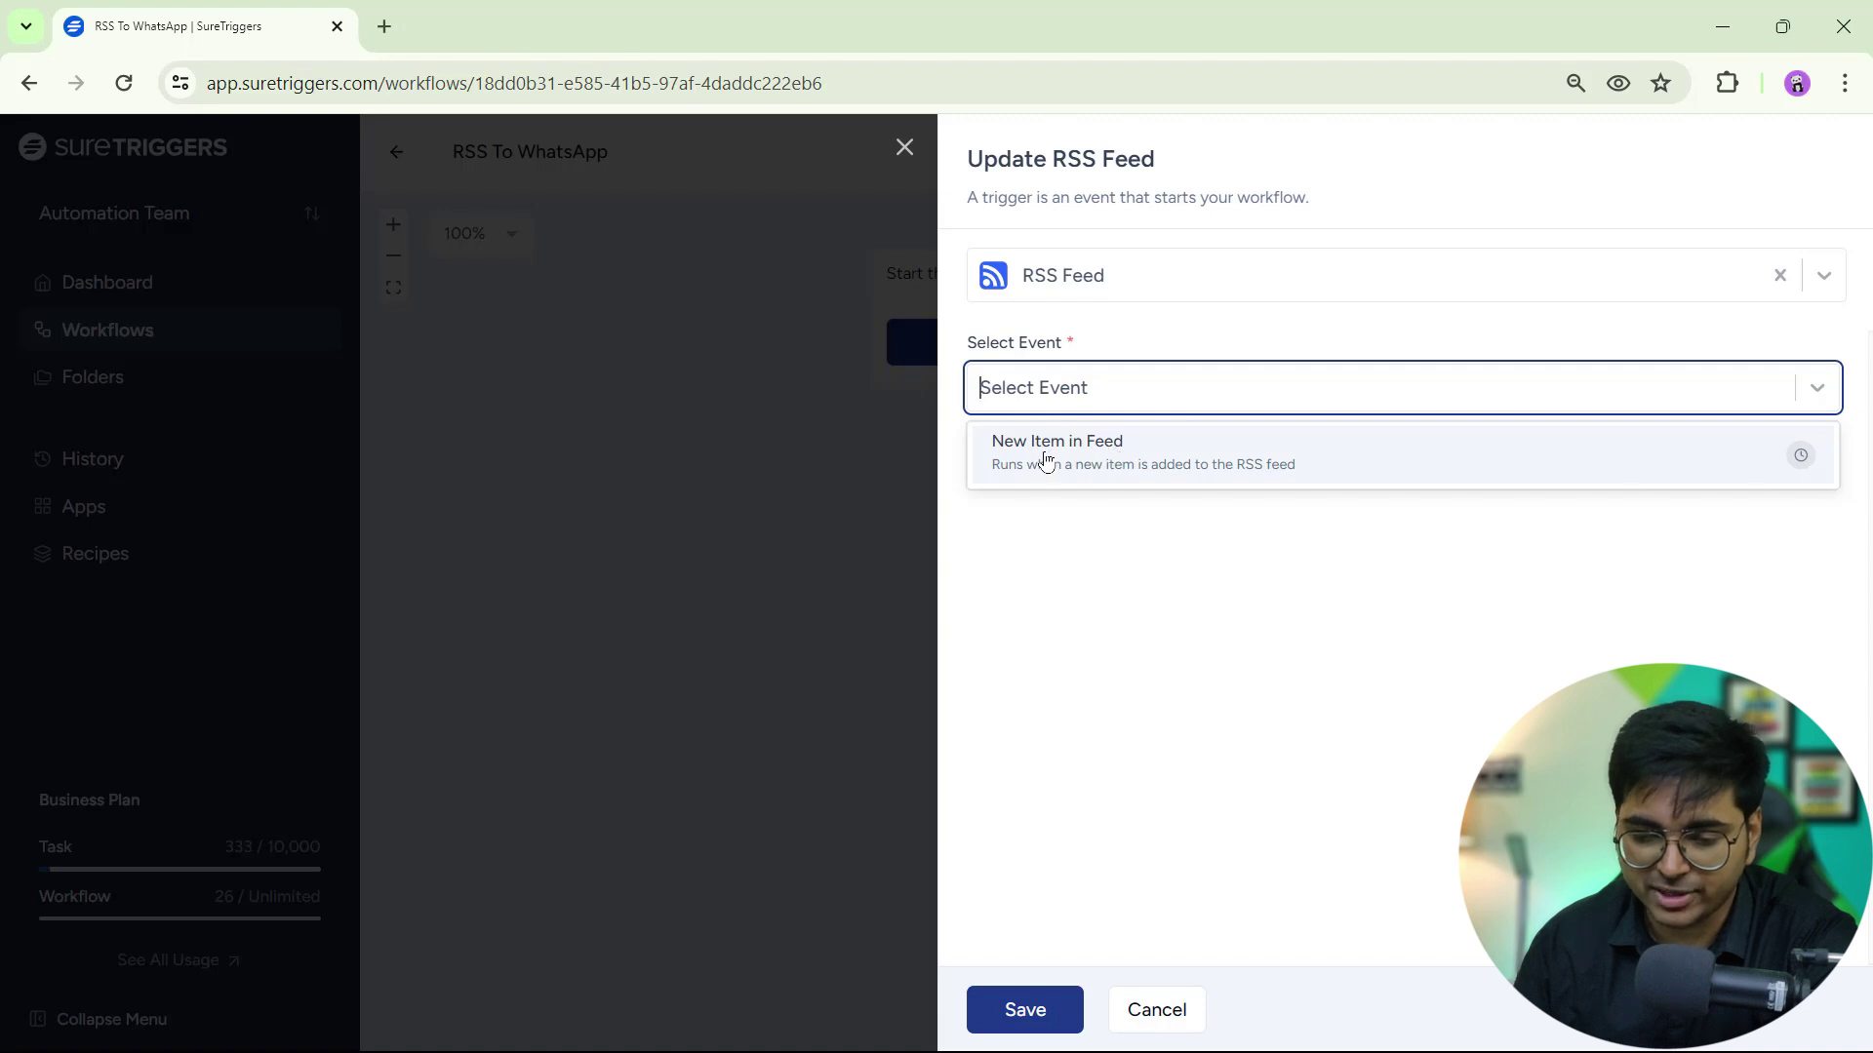
pyautogui.click(1118, 459)
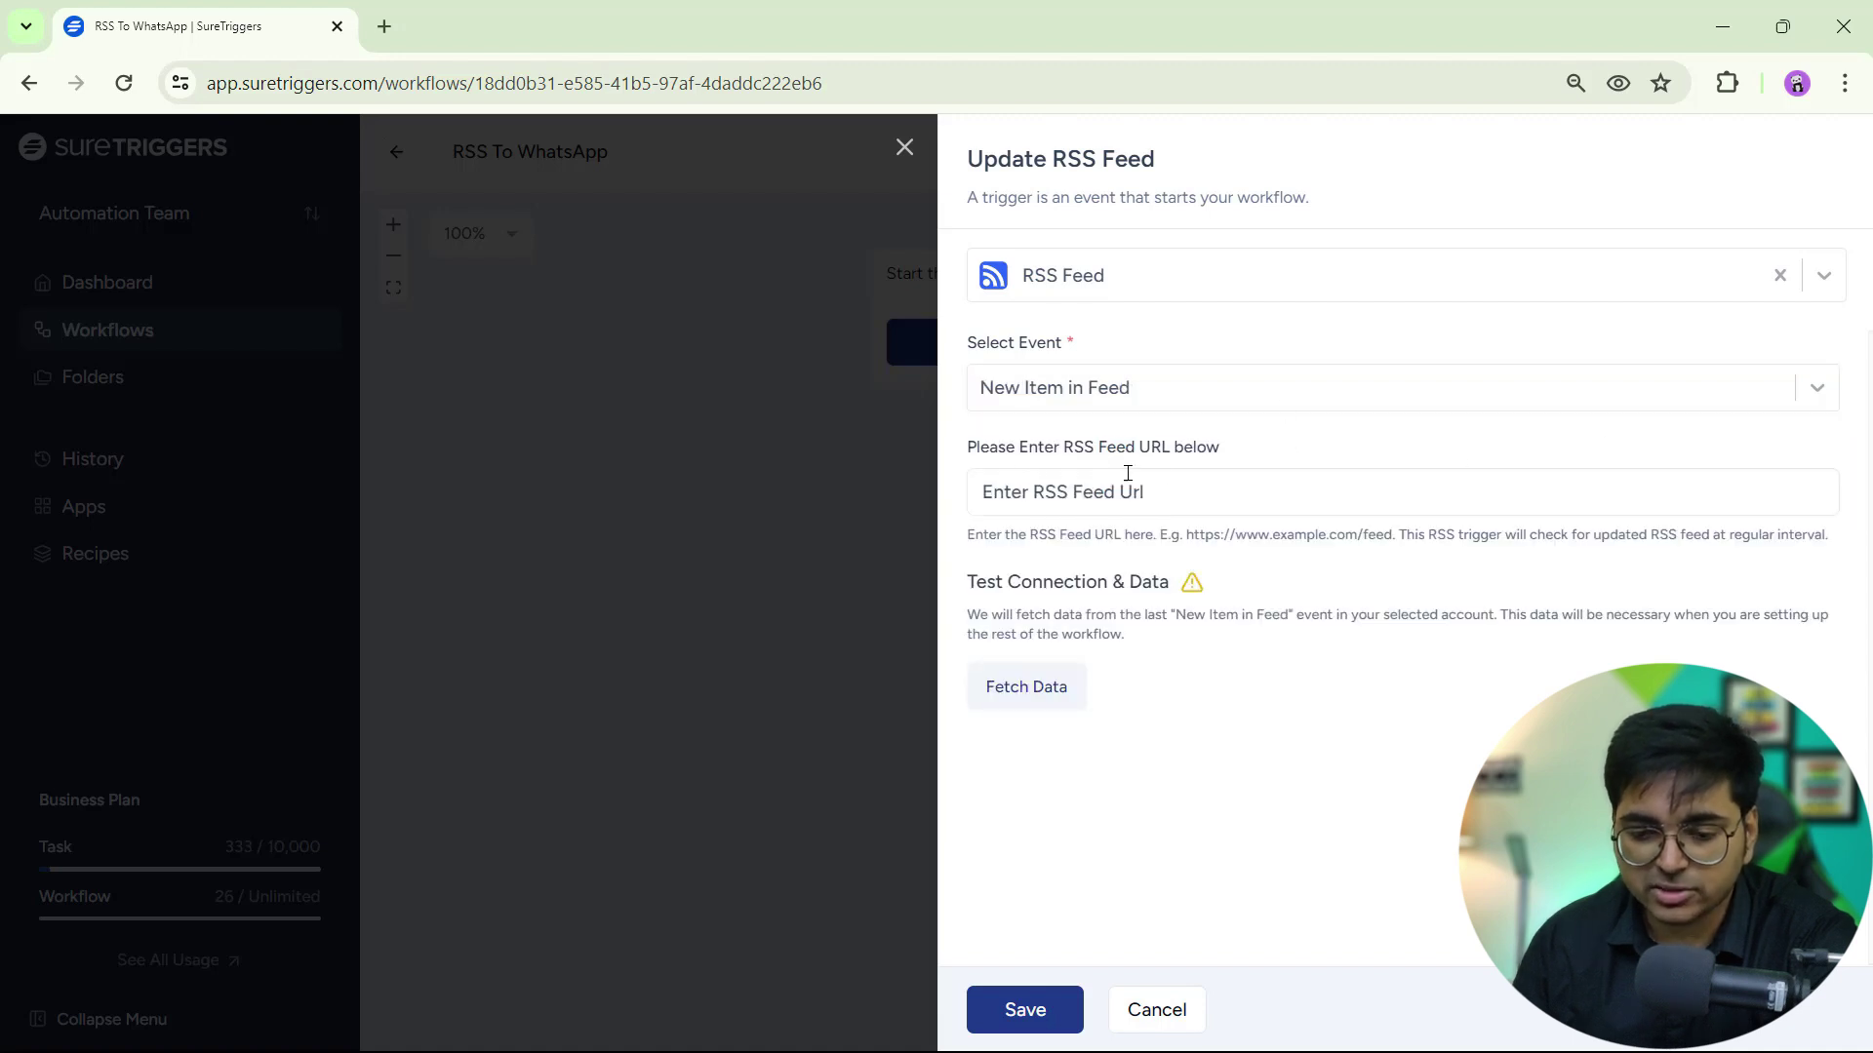
pyautogui.click(1039, 486)
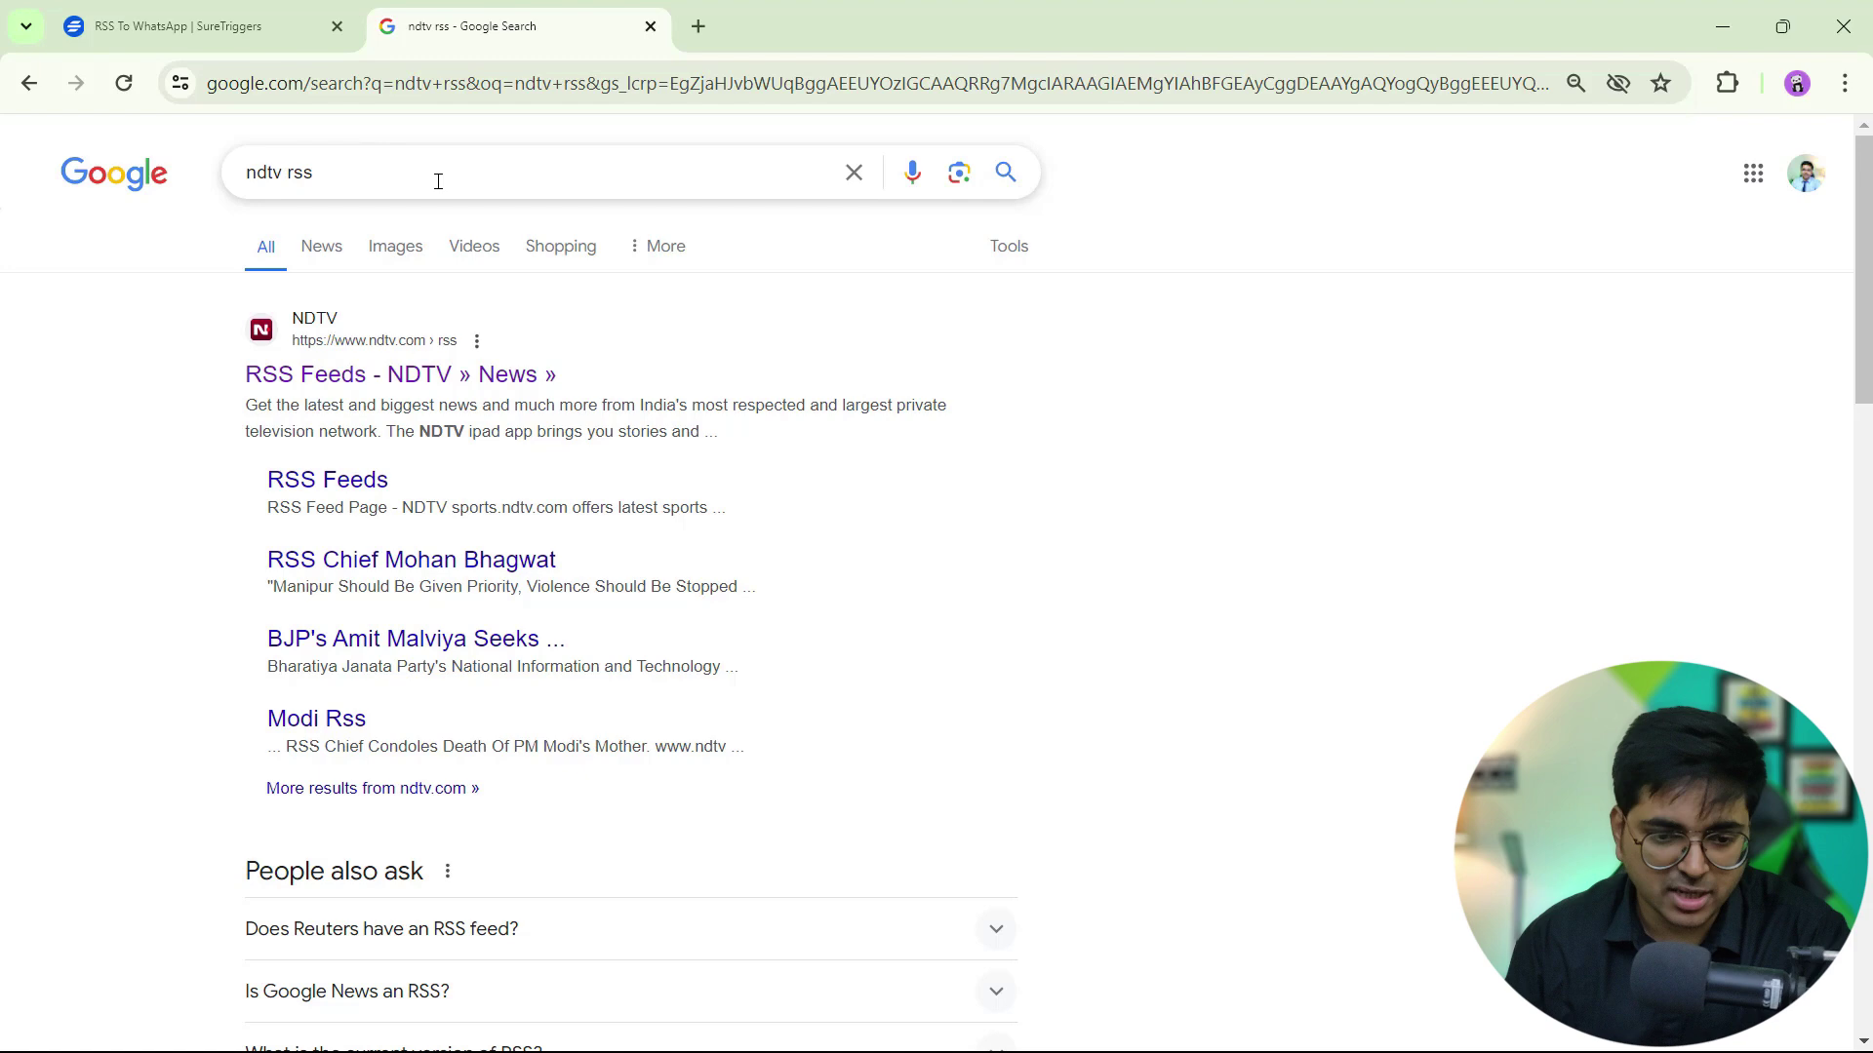
# Step: Open NDTV's RSS Feeds page and the India news feed, selecting its address
pyautogui.click(427, 383)
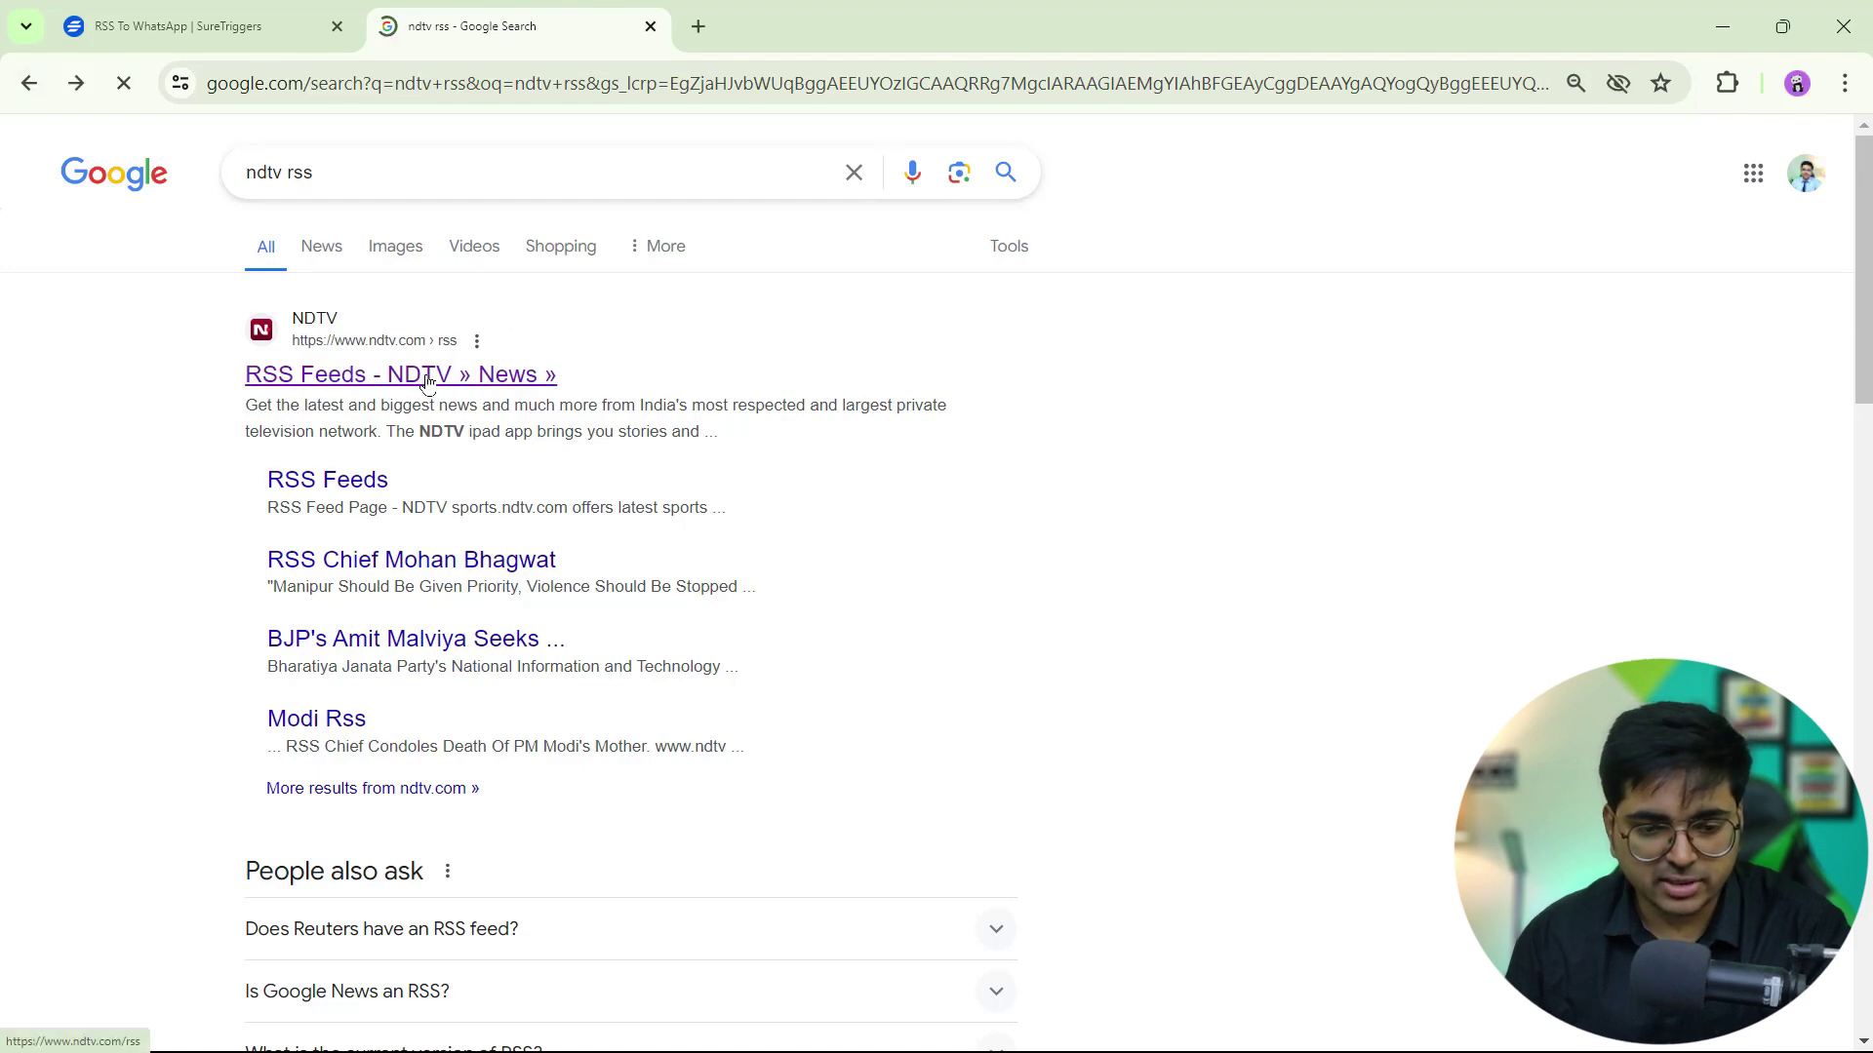
pyautogui.scroll(-1, 360, 709)
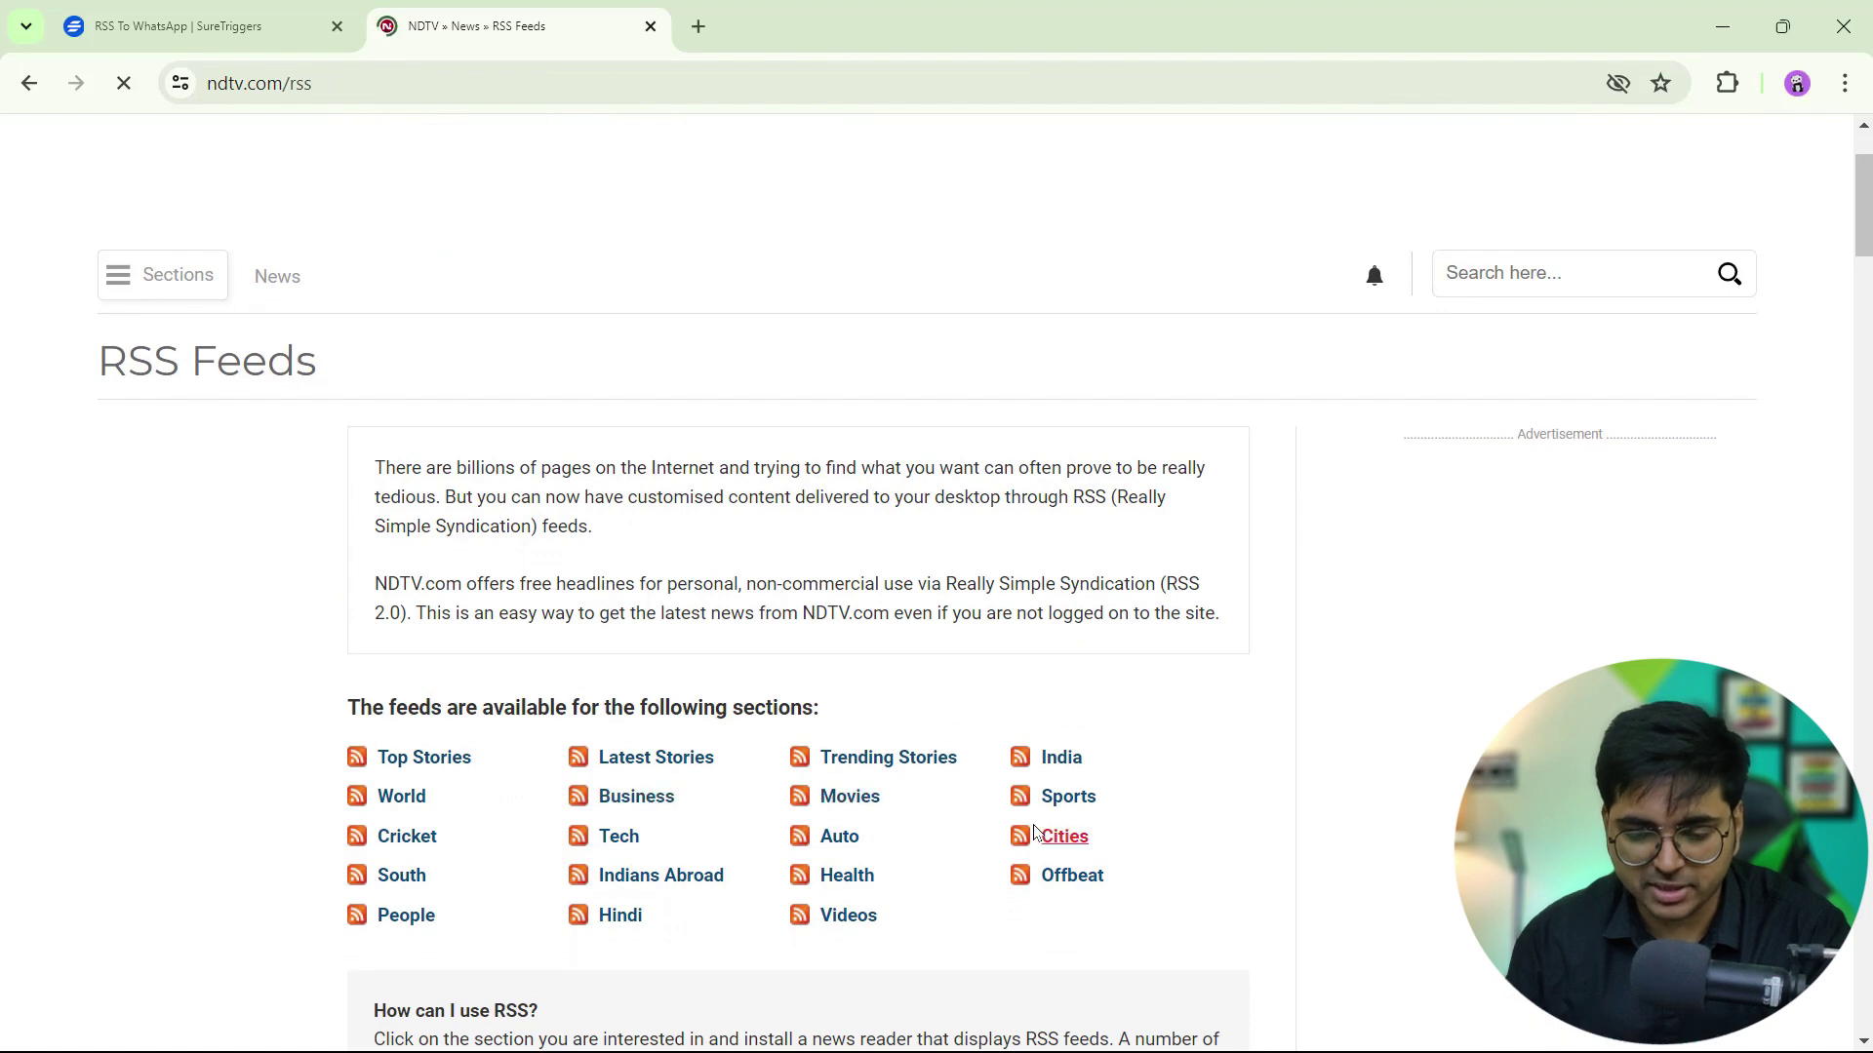
pyautogui.scroll(1, 1369, 293)
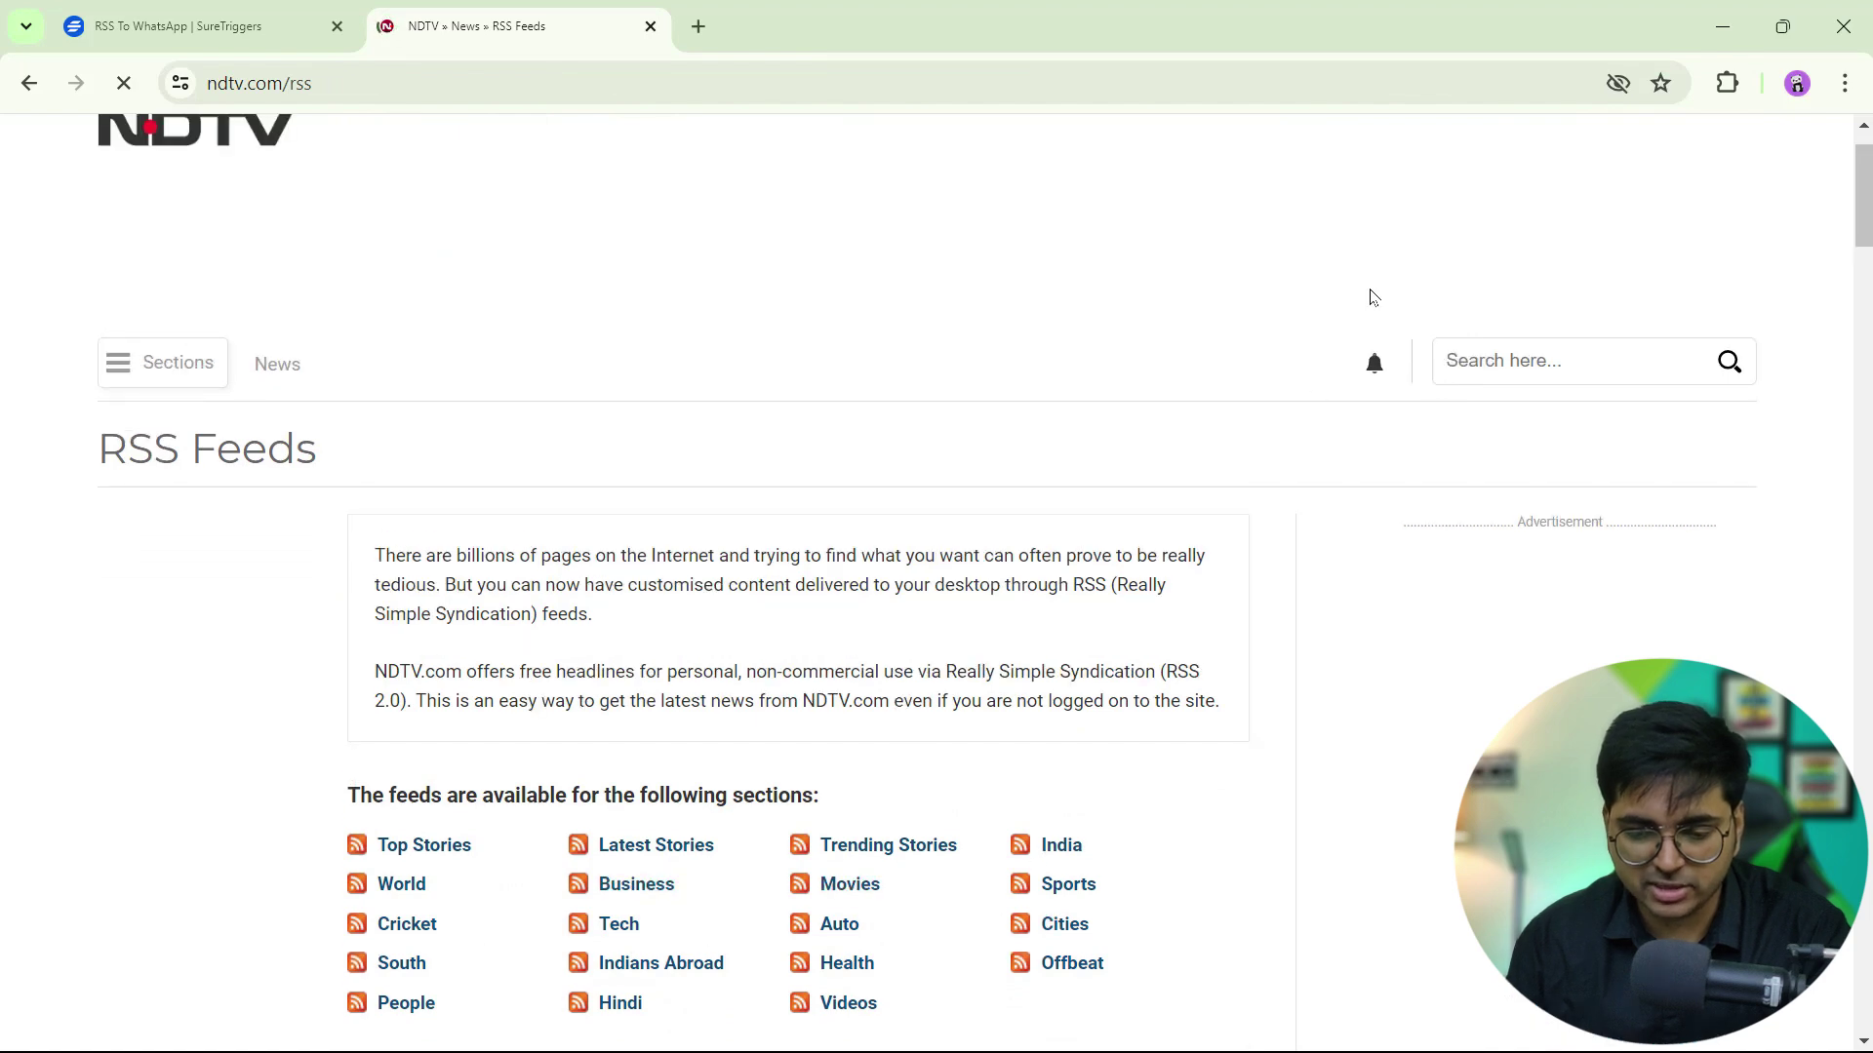
pyautogui.click(1059, 846)
pyautogui.moveTo(622, 83); pyautogui.dragTo(207, 83)
pyautogui.rightClick(314, 97)
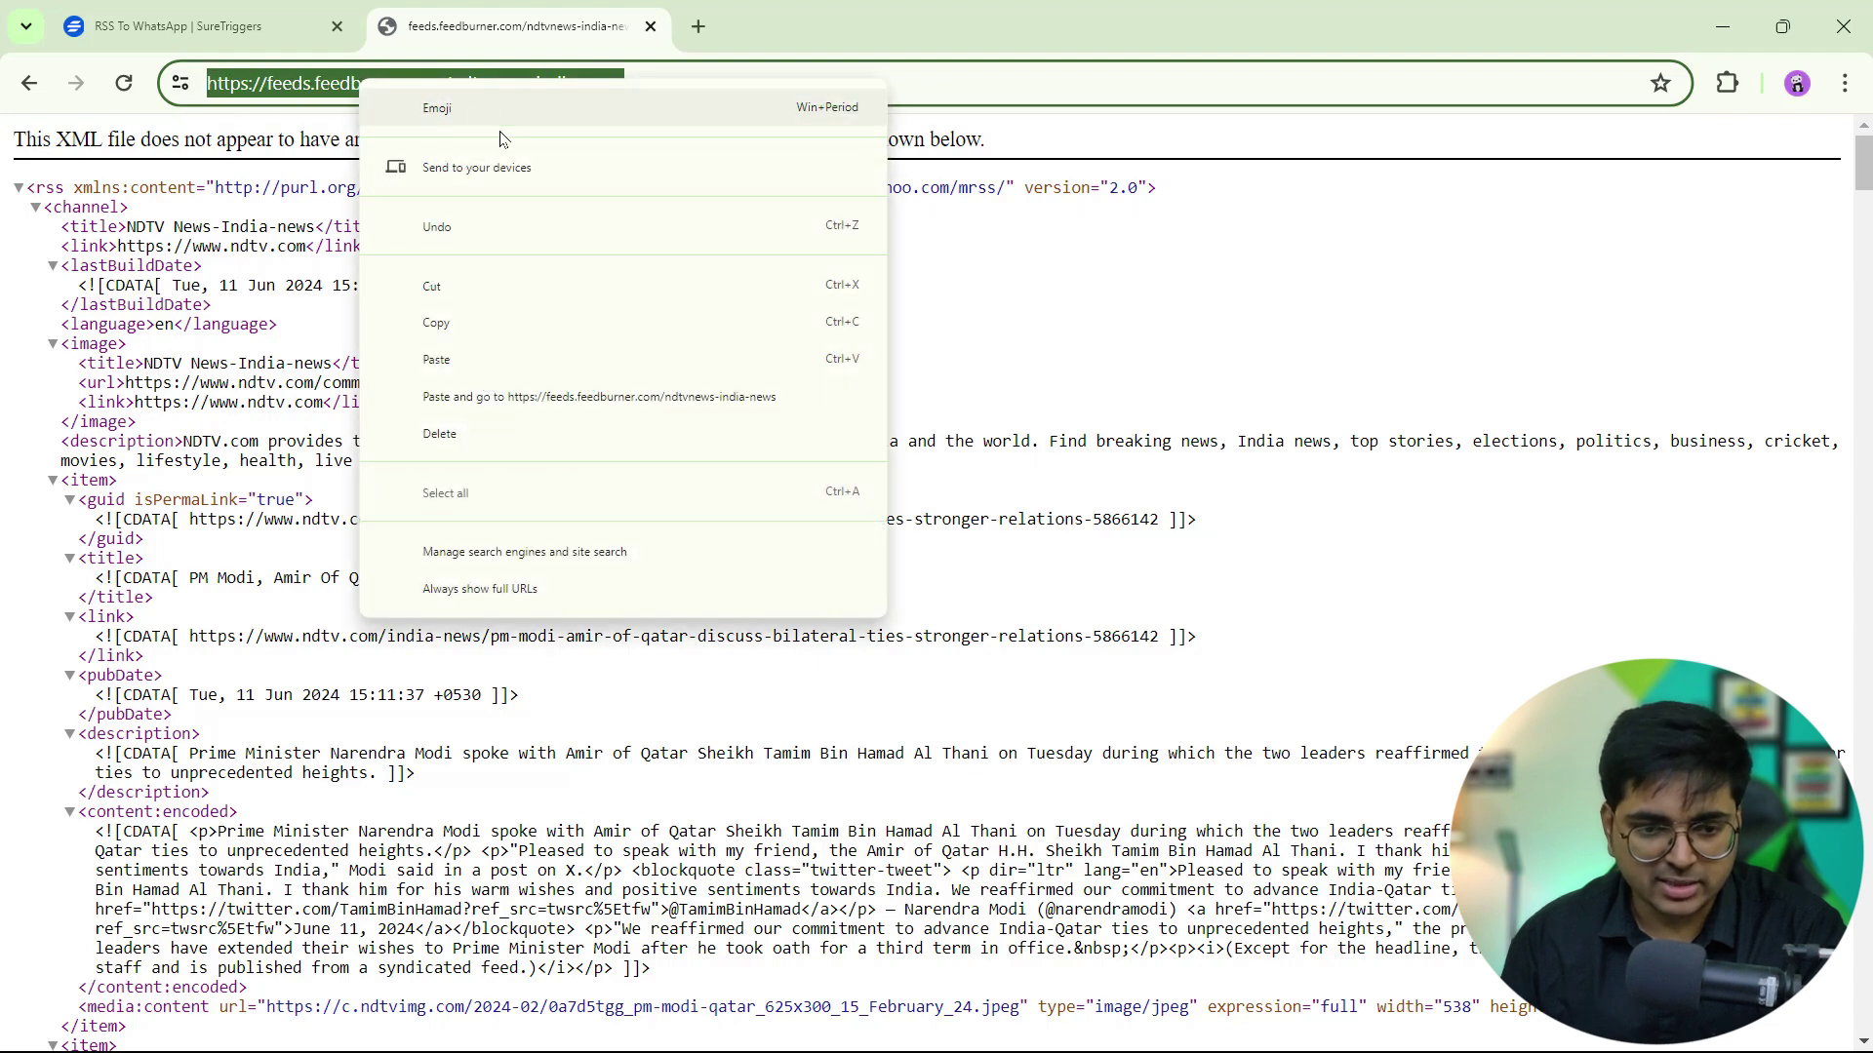
pyautogui.click(305, 83)
# Step: Return to the feeds list, reopen the India feed and copy its URL
pyautogui.click(29, 83)
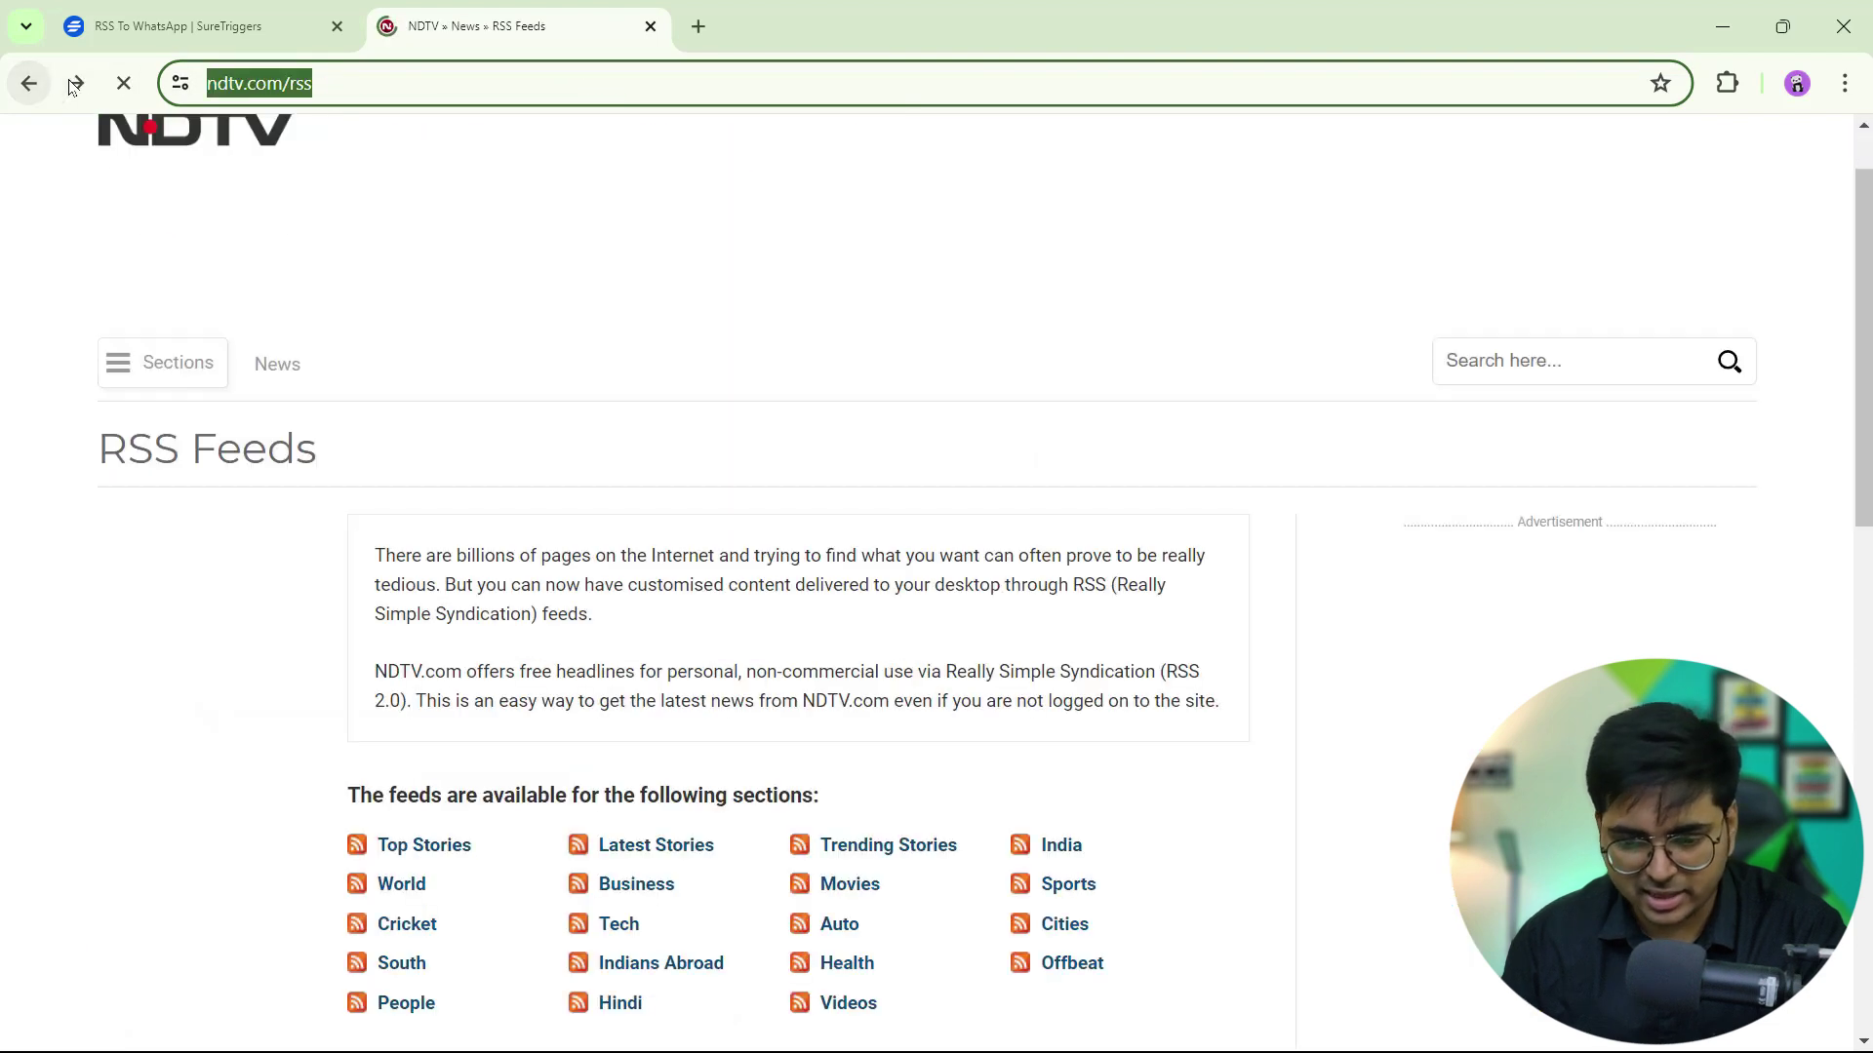
pyautogui.scroll(-3, 847, 326)
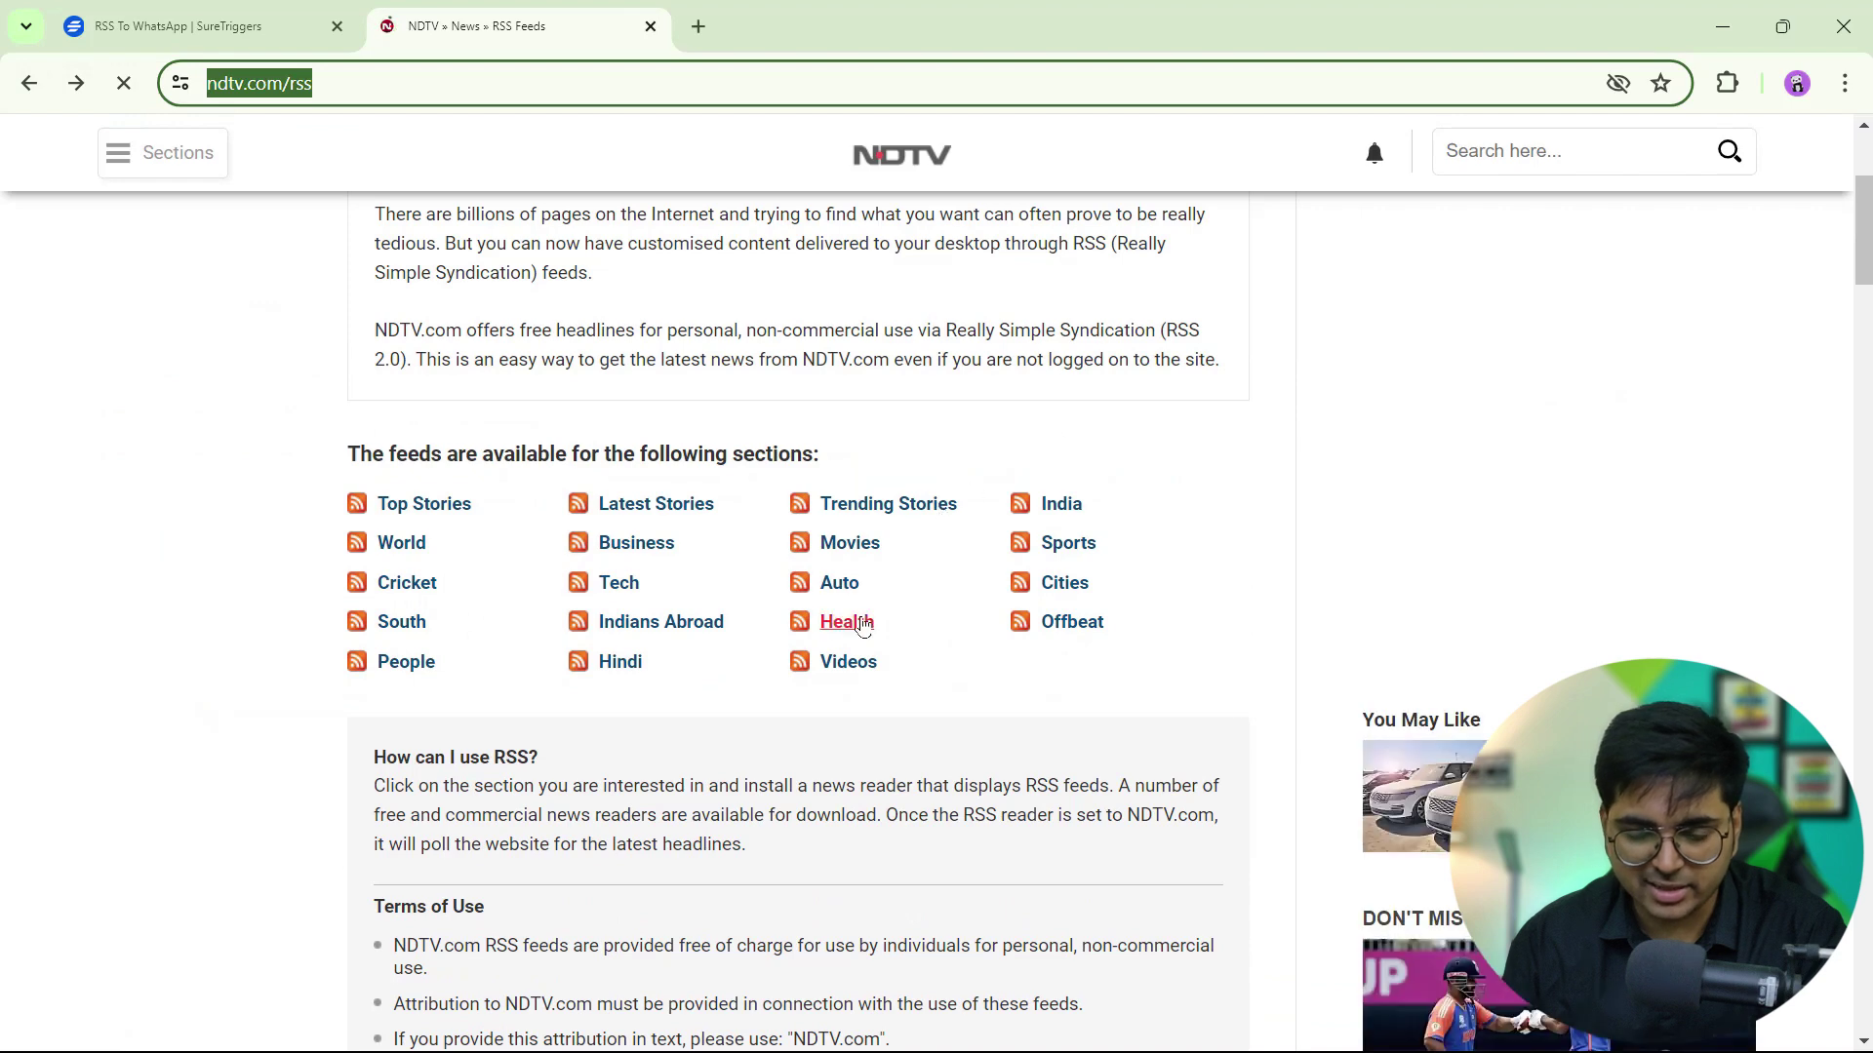
pyautogui.click(1077, 512)
pyautogui.moveTo(680, 80); pyautogui.dragTo(212, 83)
pyautogui.rightClick(287, 85)
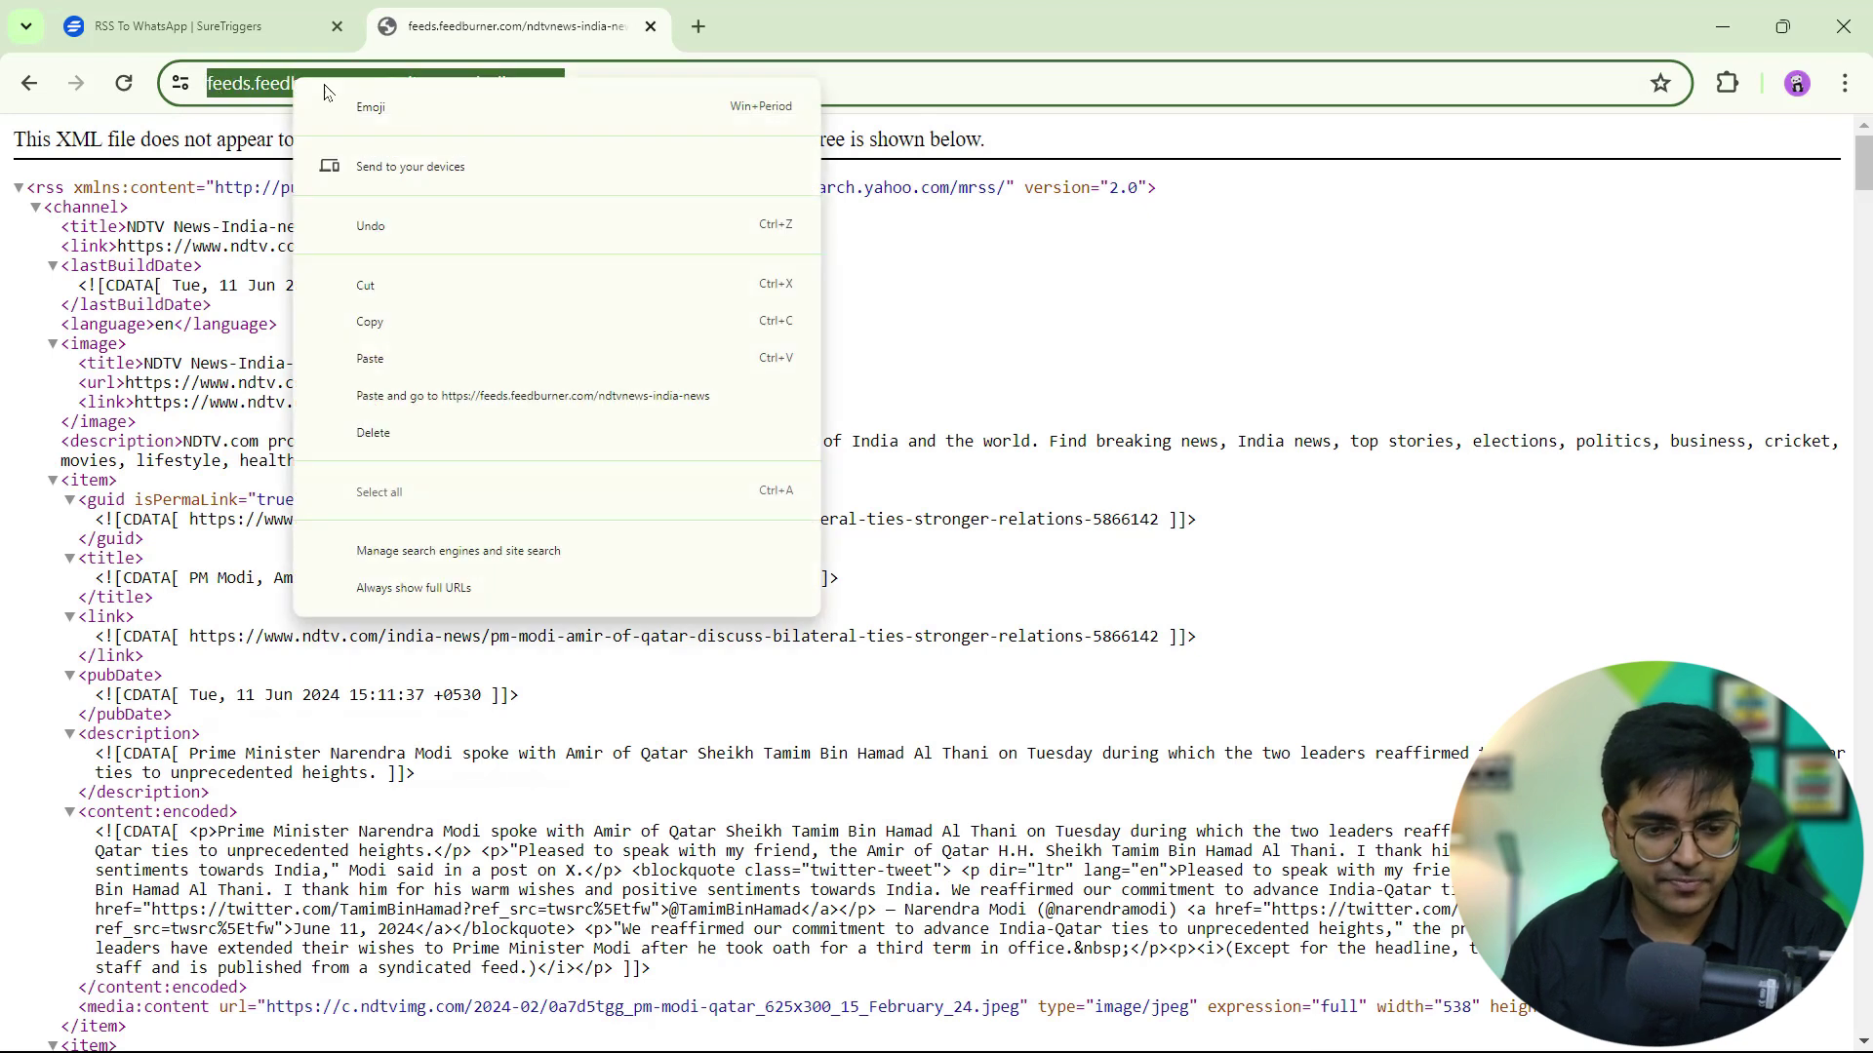
pyautogui.click(433, 320)
# Step: Paste the NDTV India feed URL into the trigger, fetch sample data, and save
pyautogui.click(291, 45)
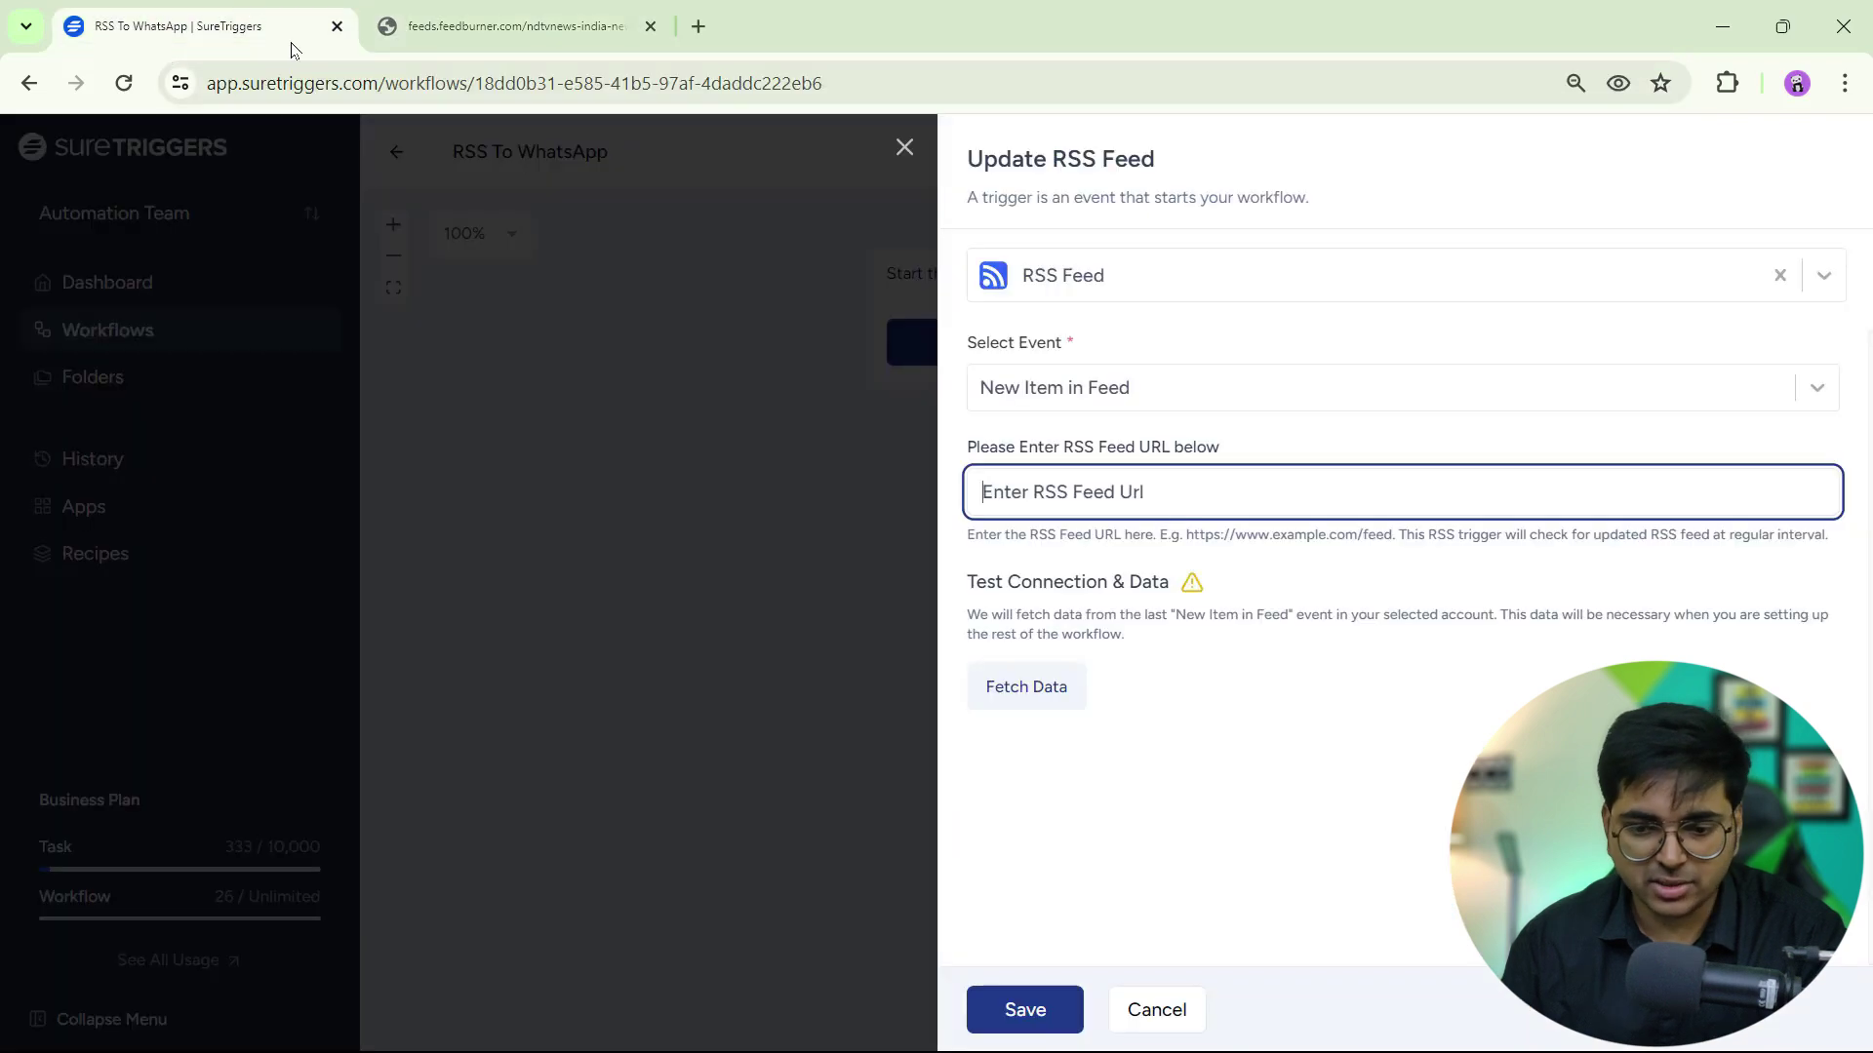
pyautogui.rightClick(1102, 491)
pyautogui.click(1177, 750)
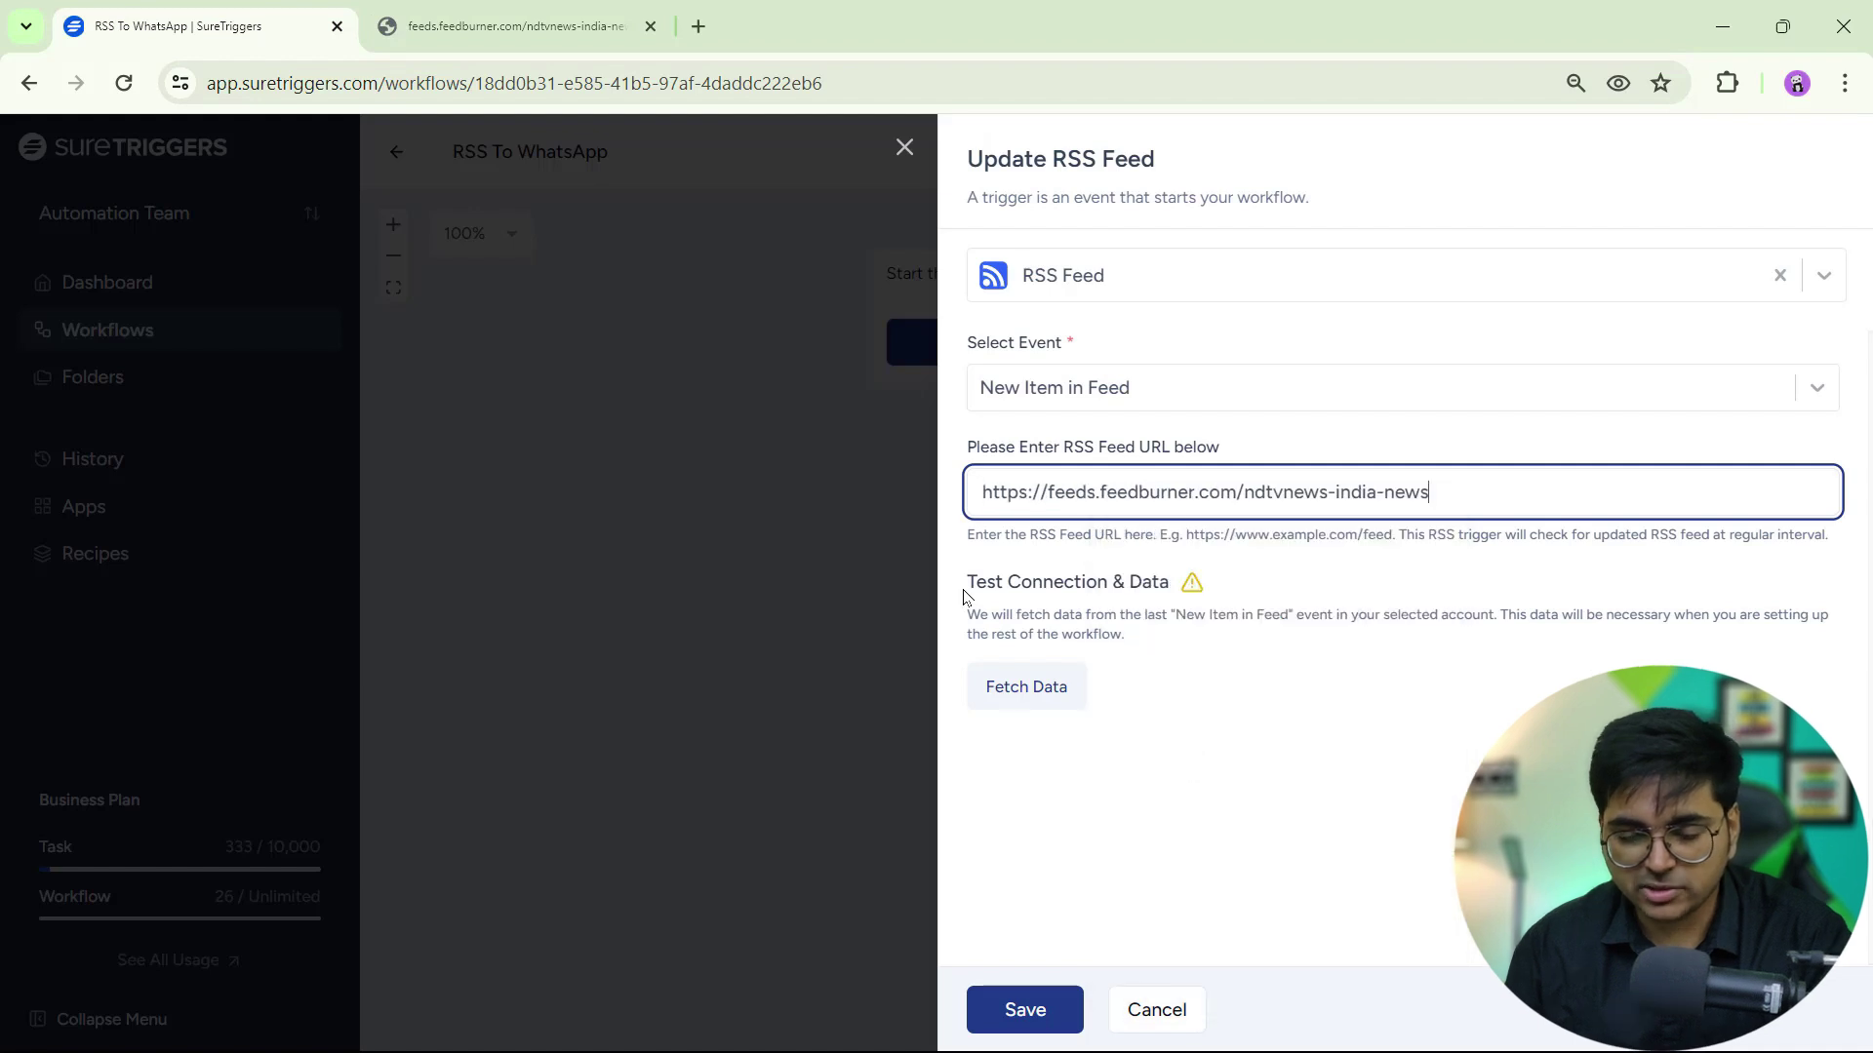
pyautogui.click(1026, 687)
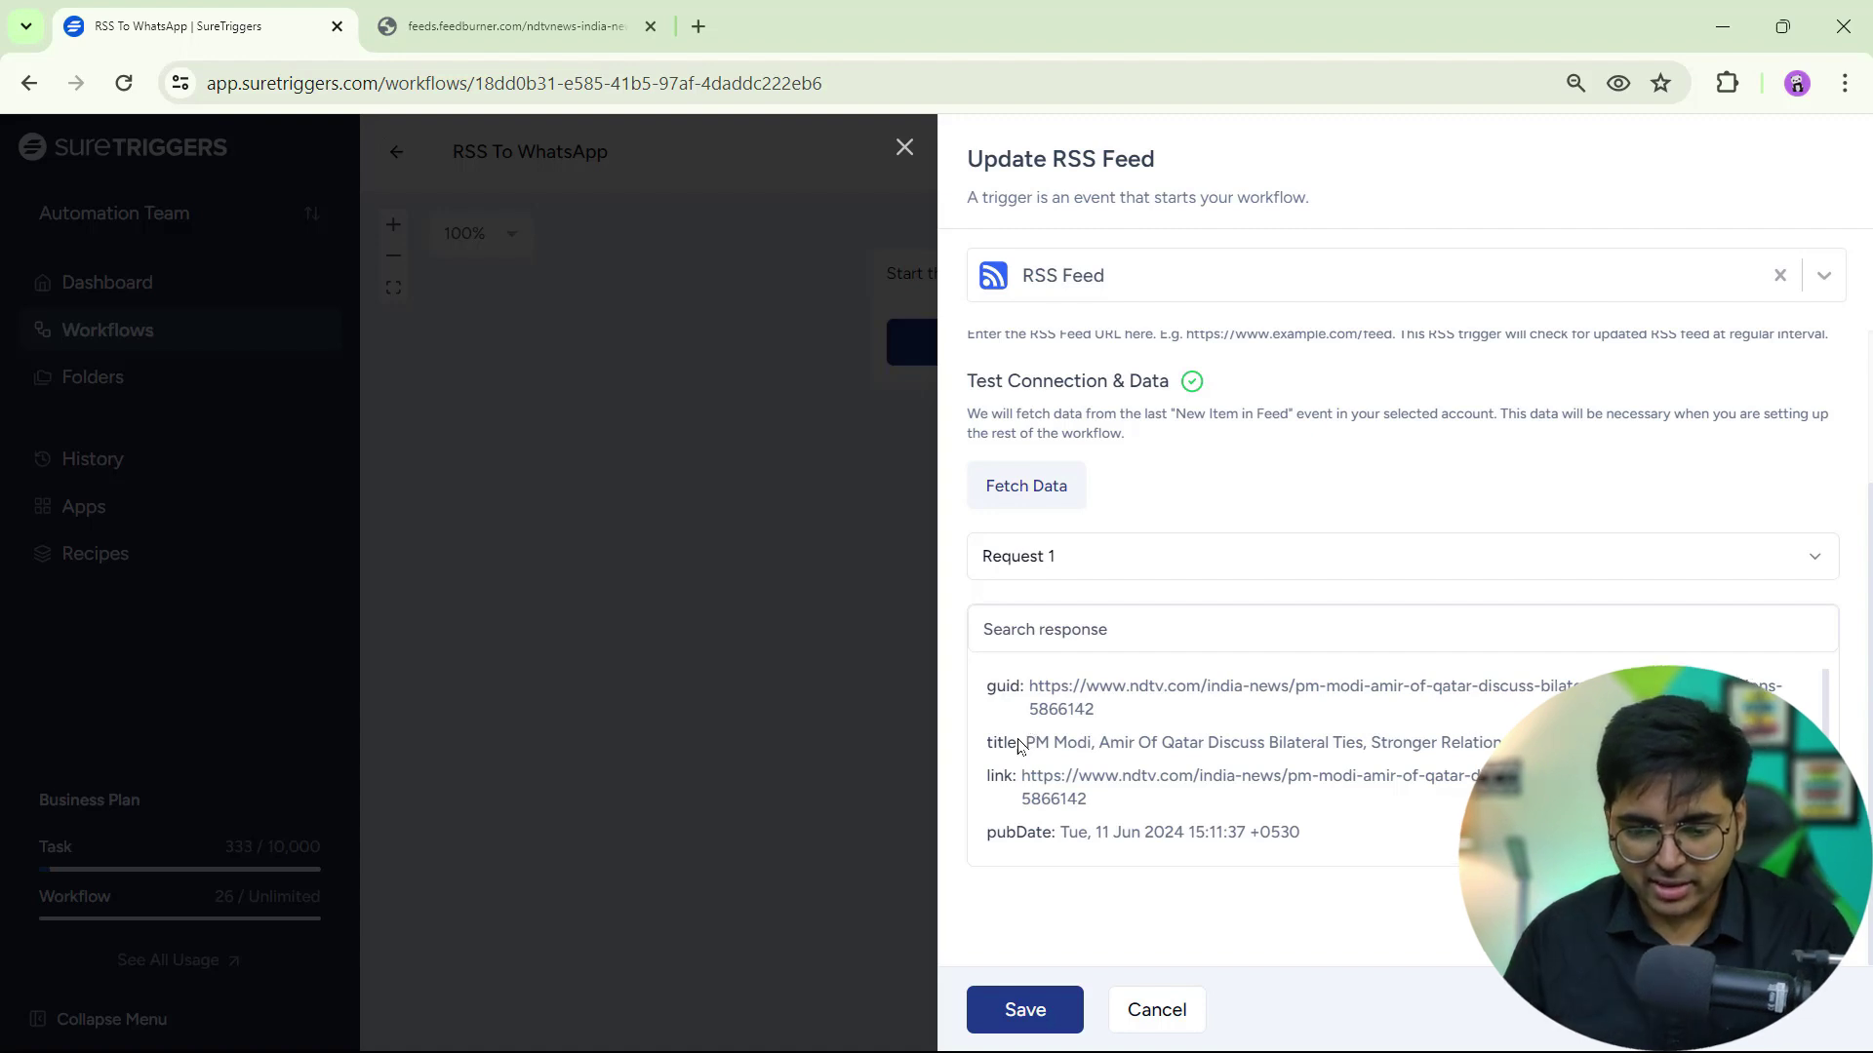
pyautogui.moveTo(1019, 746); pyautogui.dragTo(1245, 746)
pyautogui.moveTo(1030, 777); pyautogui.dragTo(1105, 777)
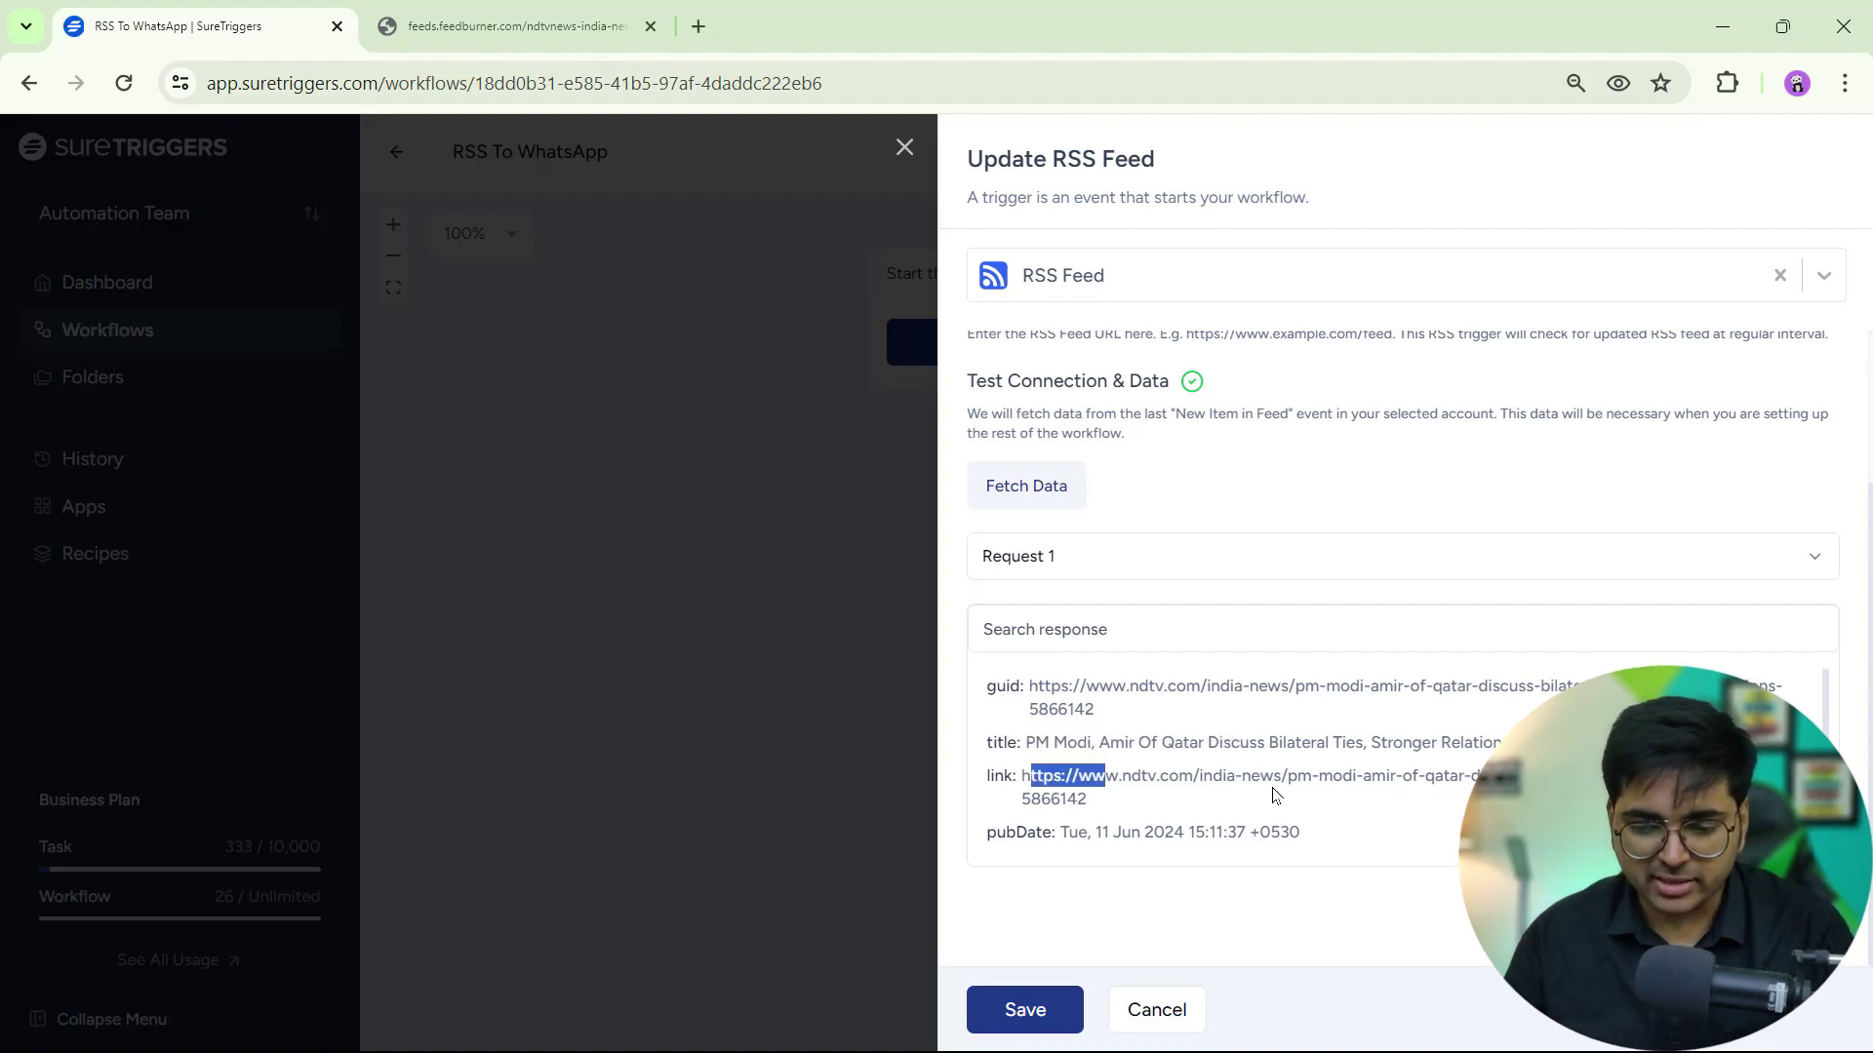
pyautogui.scroll(-5, 1273, 795)
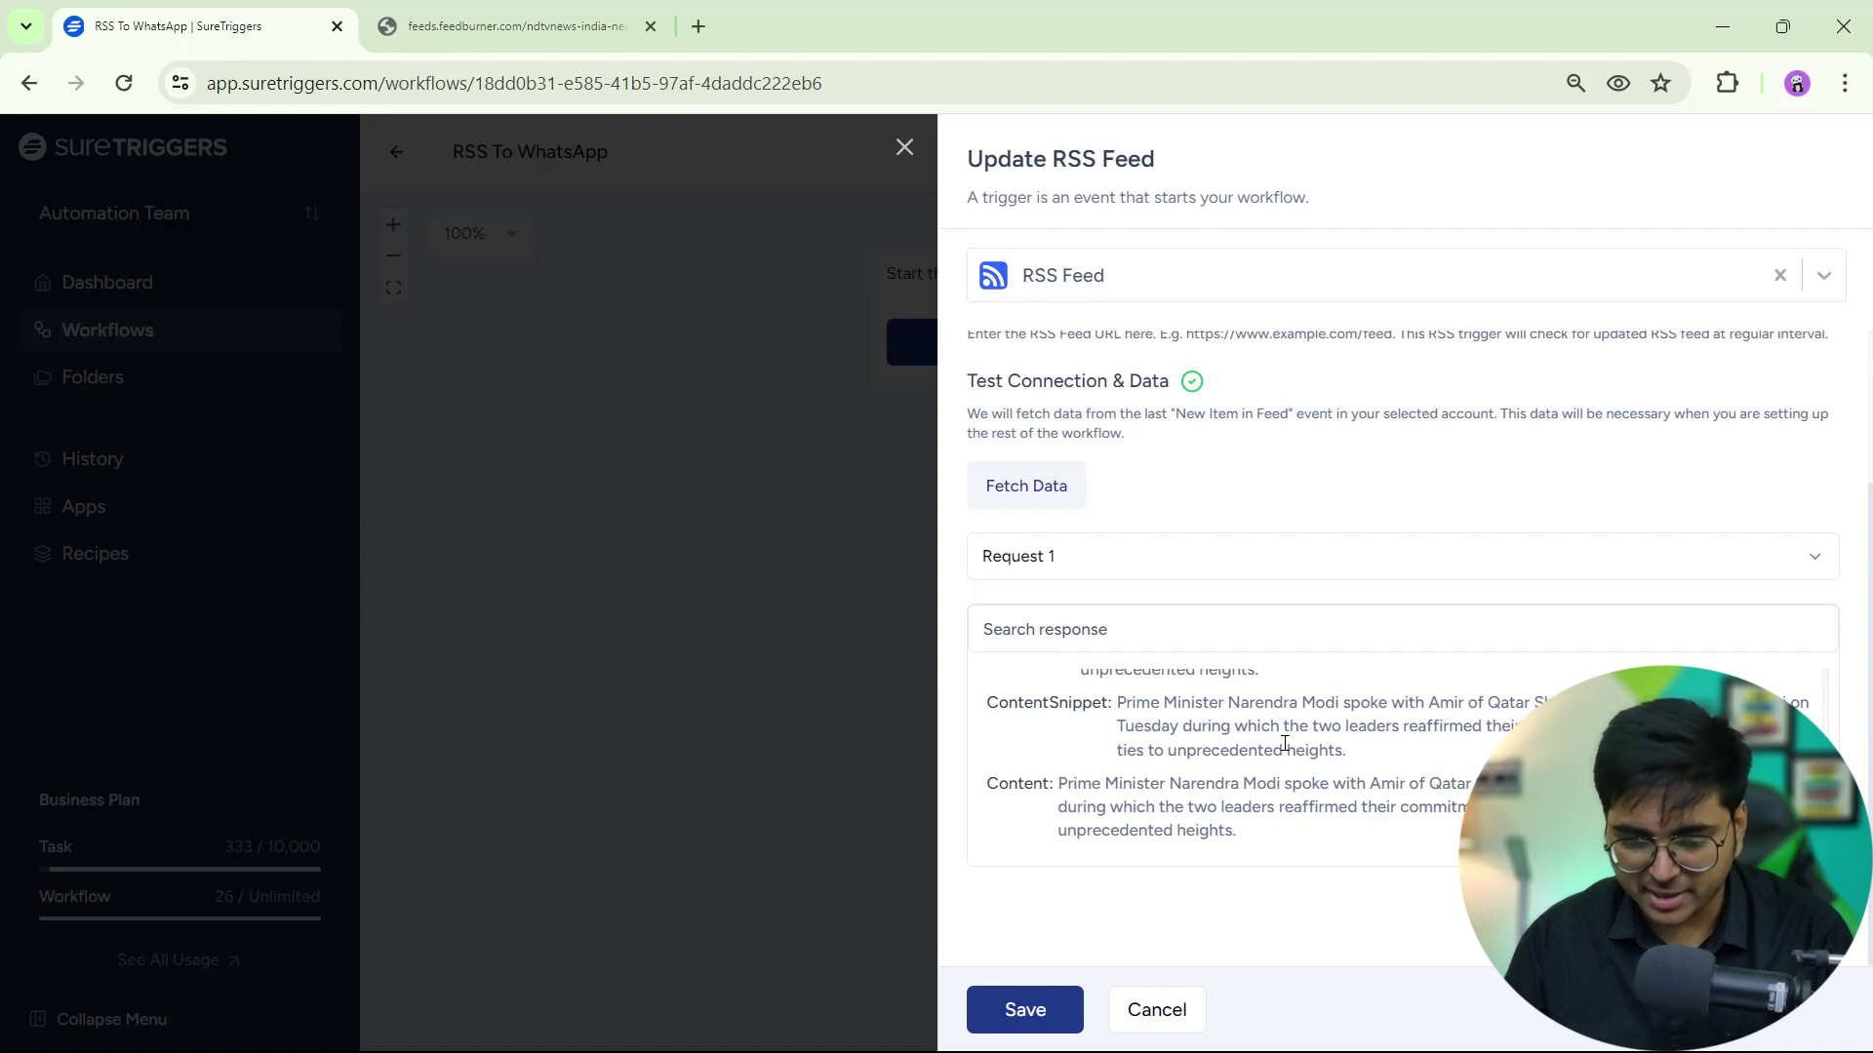
pyautogui.click(1039, 1015)
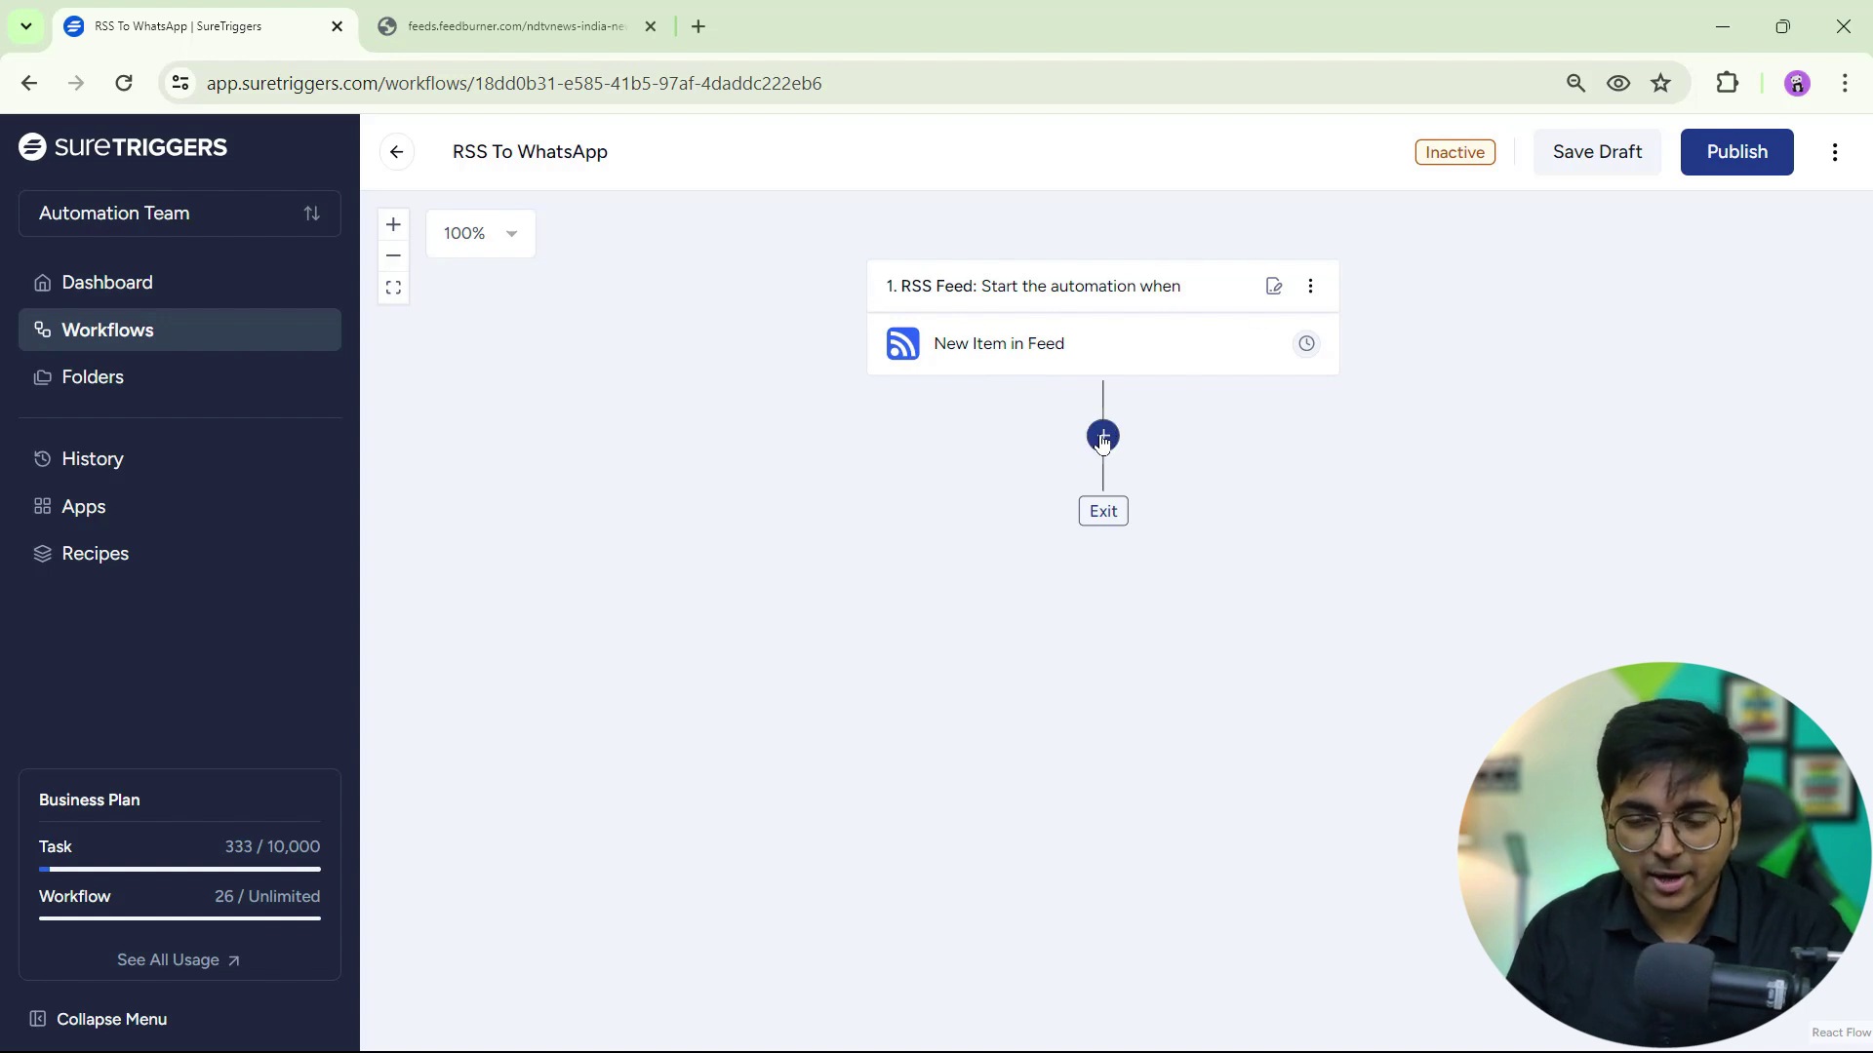
# Step: Add a WhatsApp Cloud API Send Text Message action using the permanent connection
pyautogui.click(1104, 438)
pyautogui.click(1253, 280)
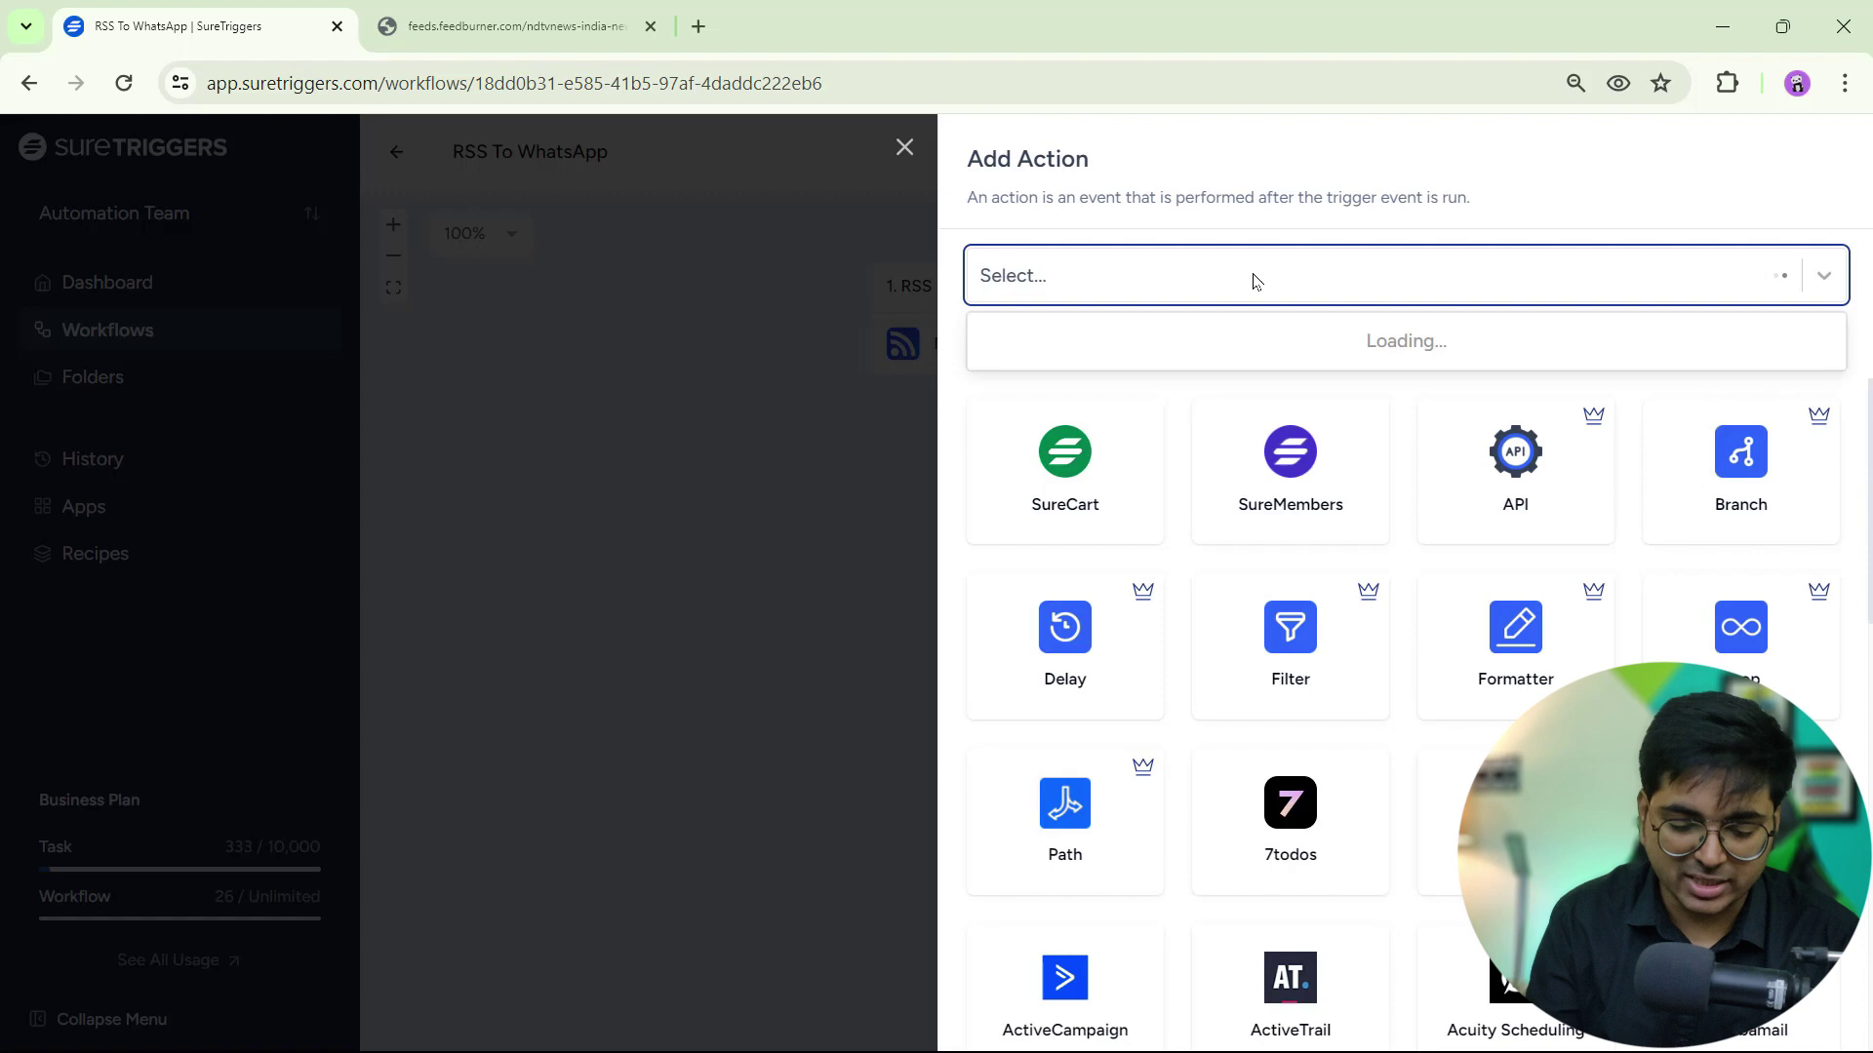
pyautogui.write('whatsapp')
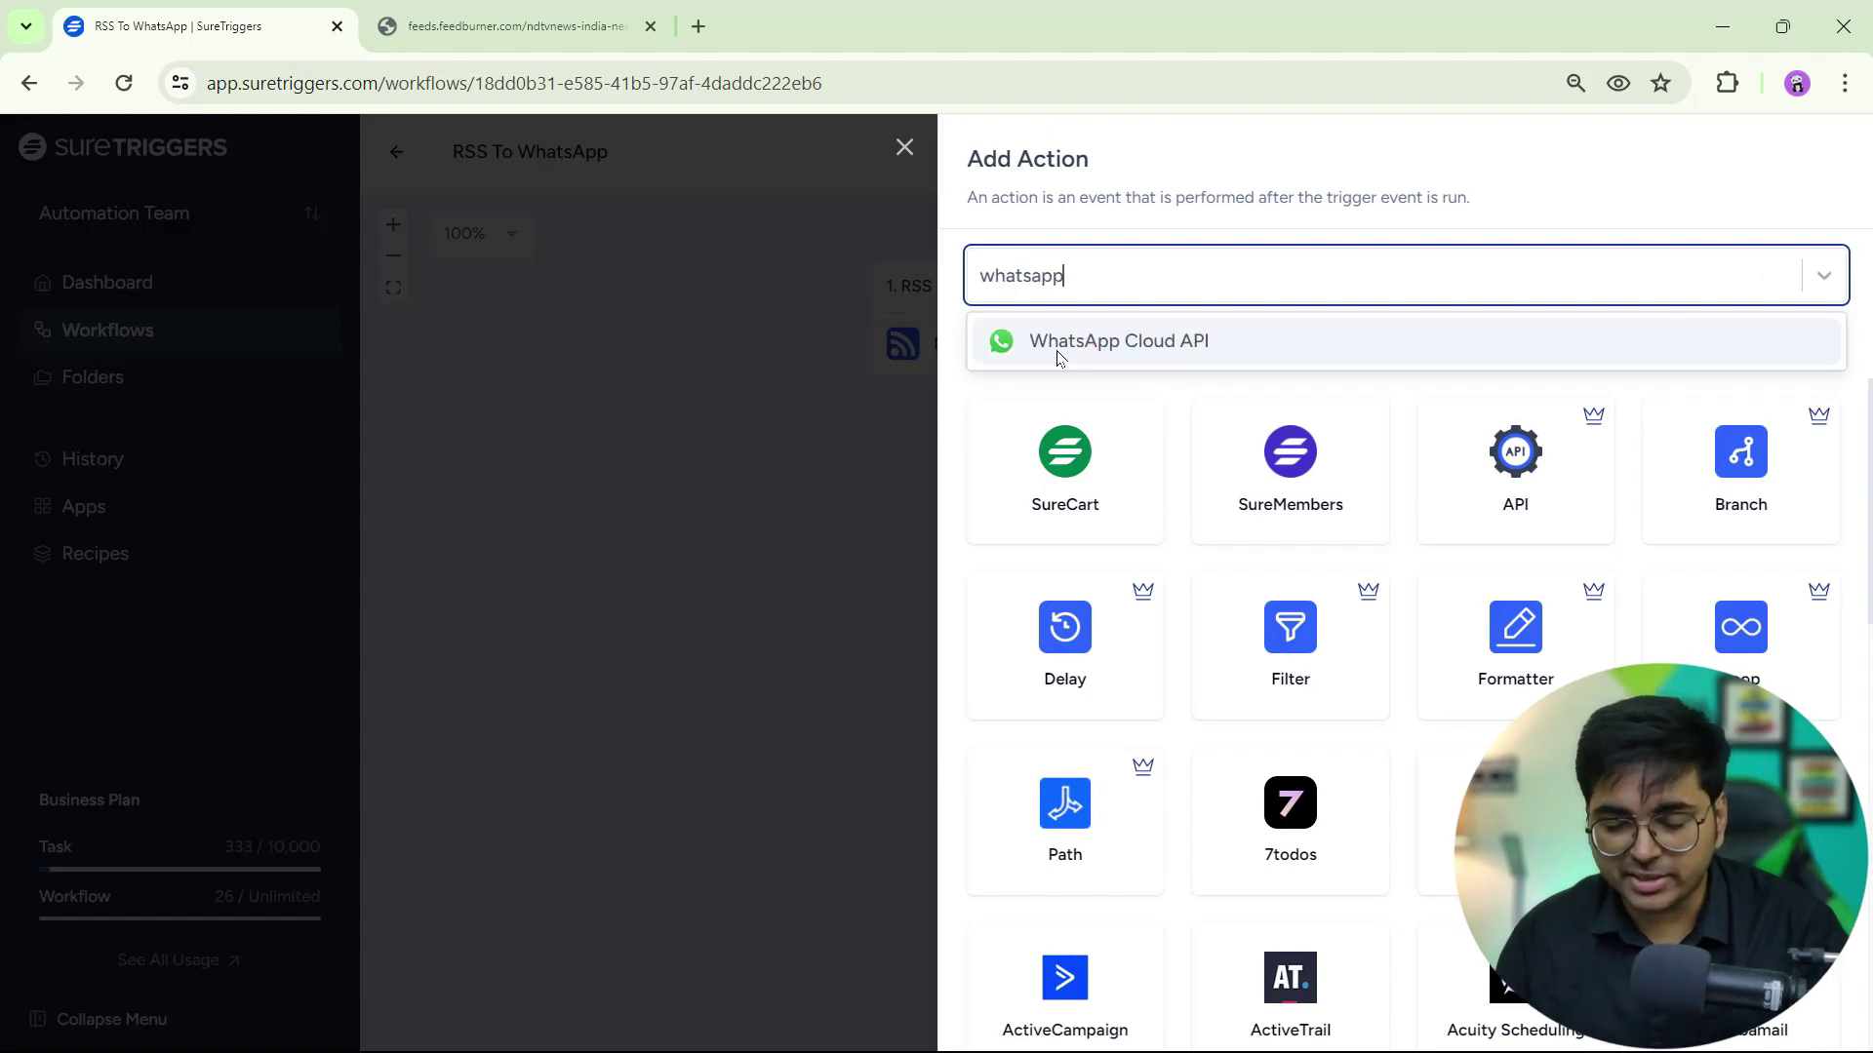
pyautogui.click(1179, 346)
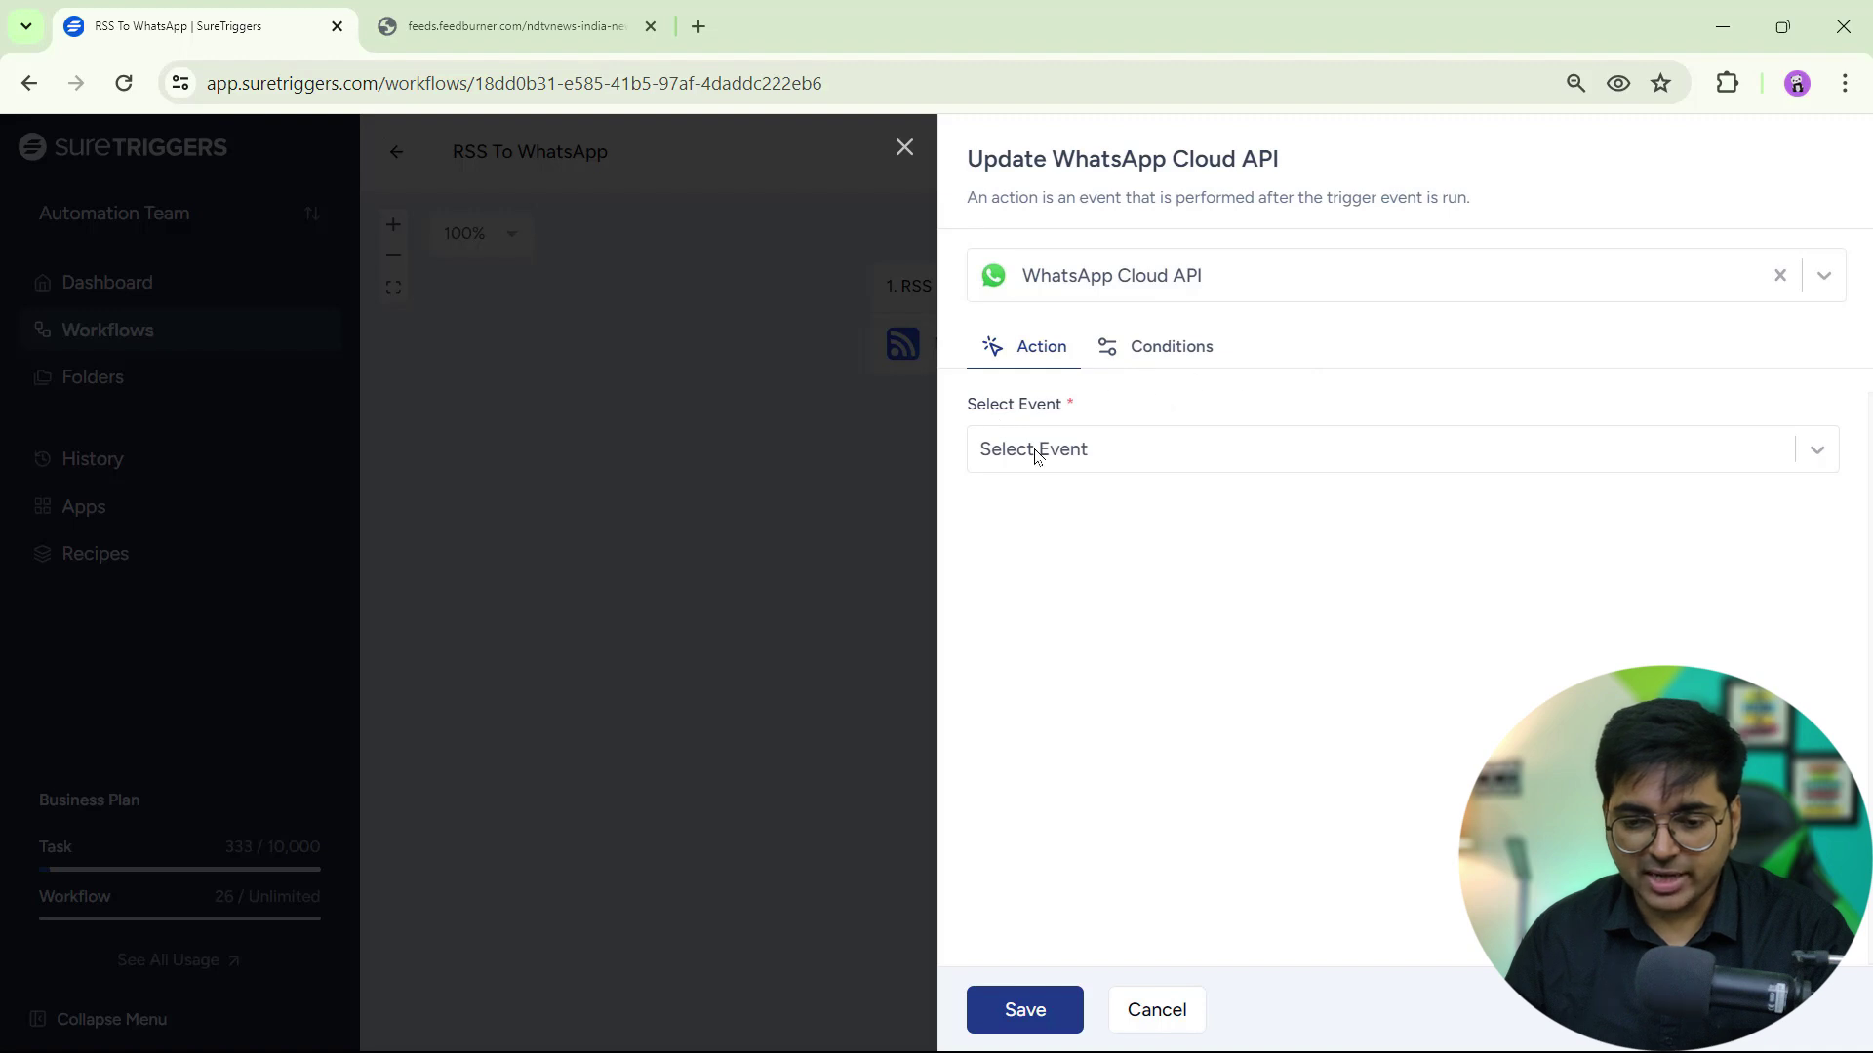
pyautogui.click(1056, 459)
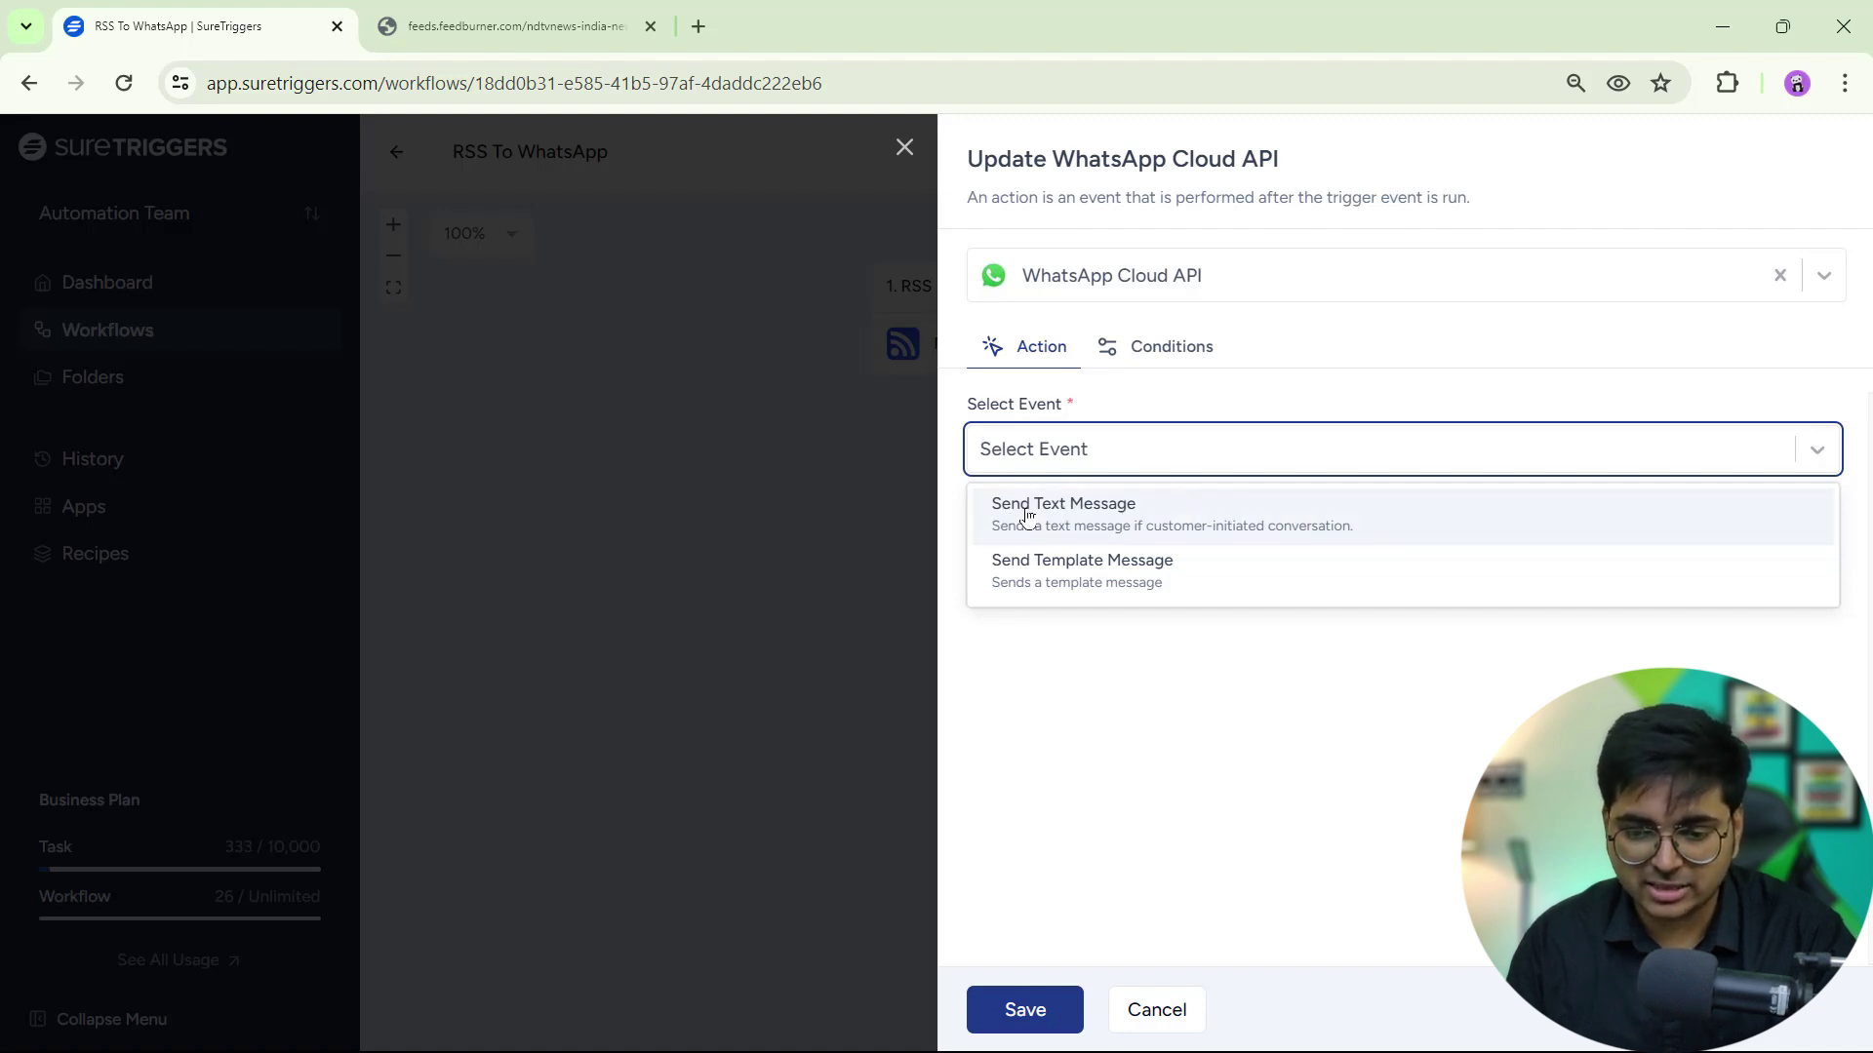
pyautogui.click(1077, 508)
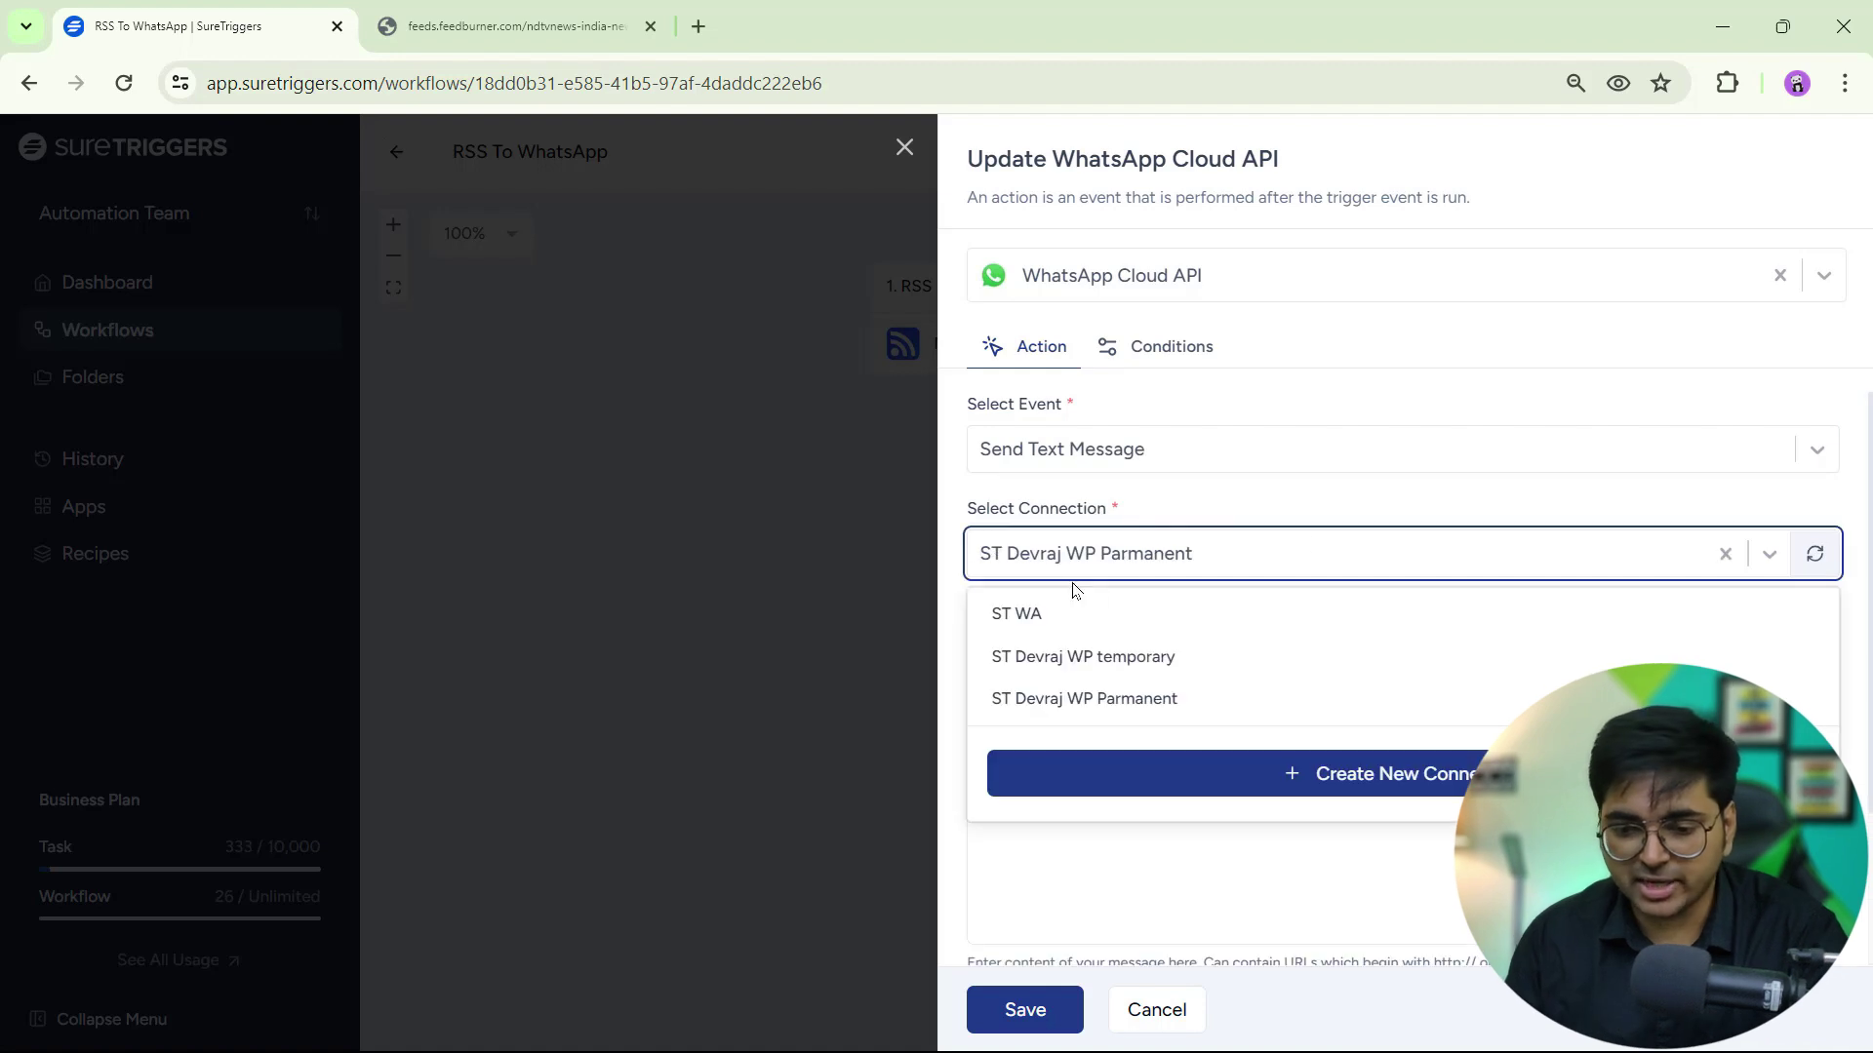
pyautogui.click(1144, 699)
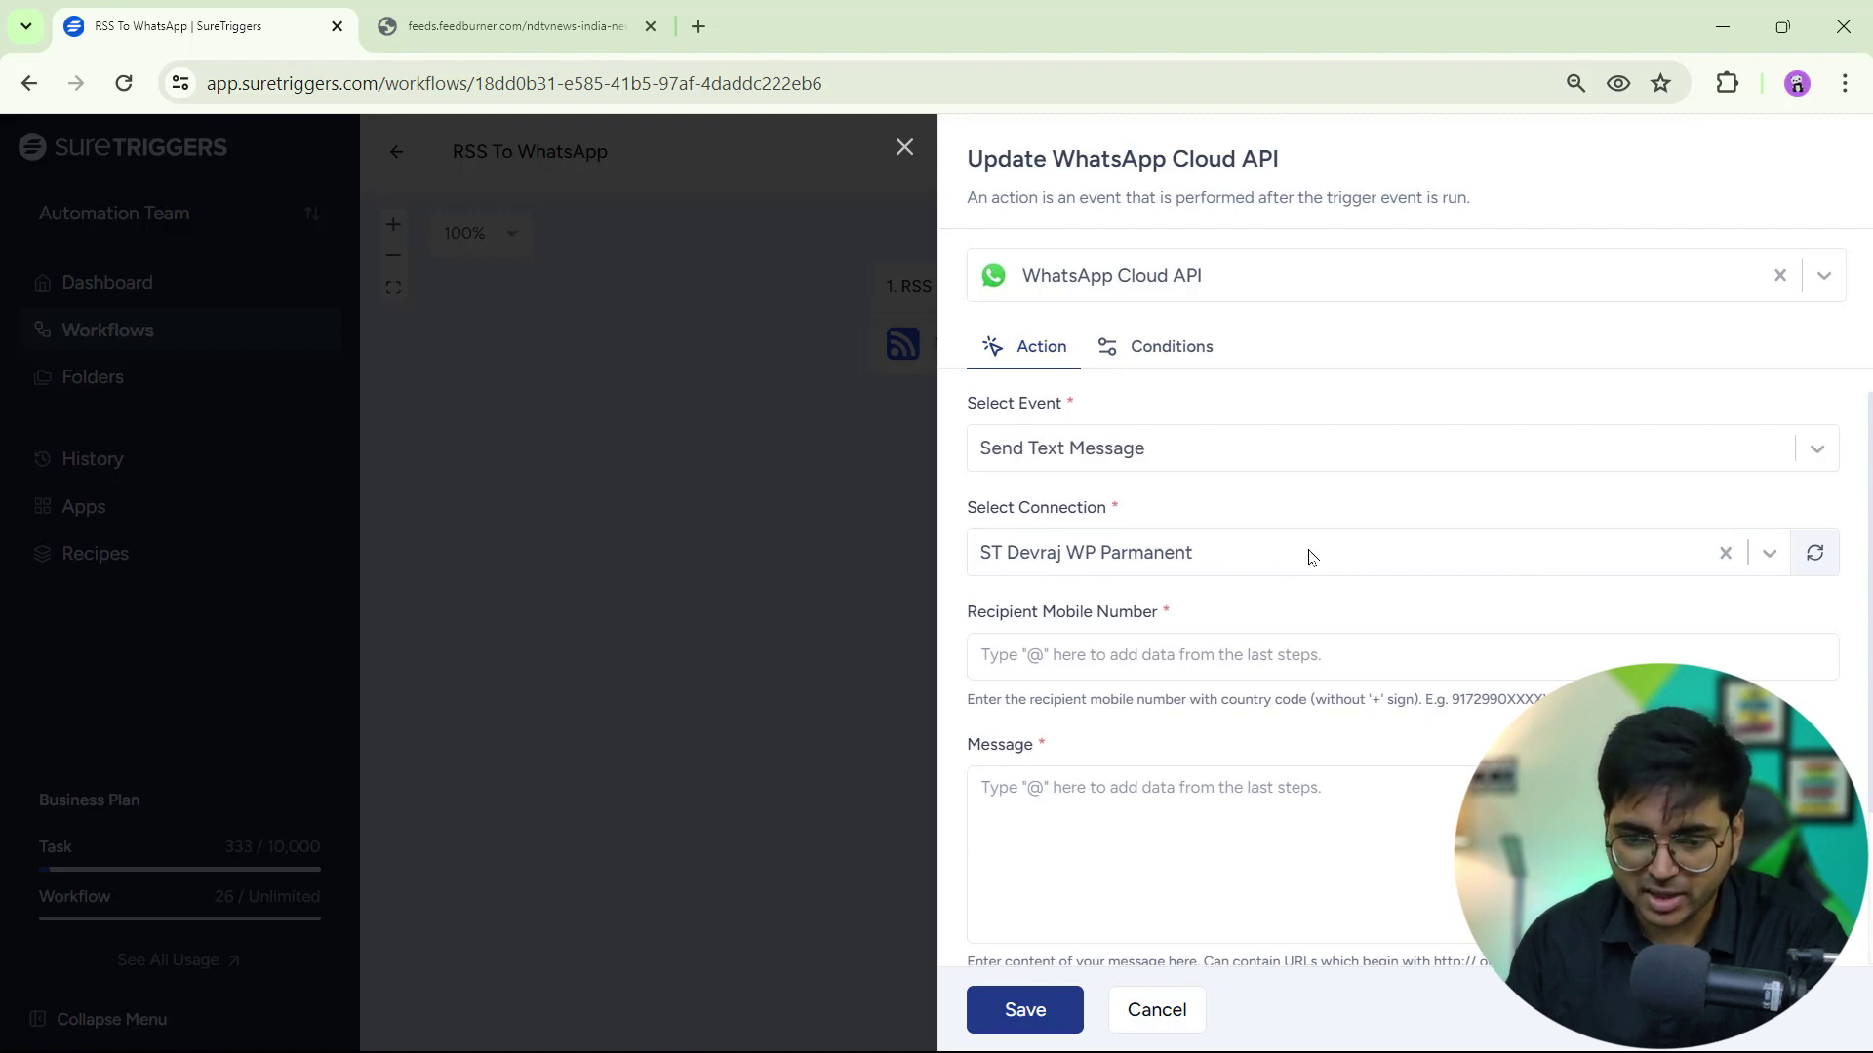
# Step: Focus the WhatsApp action's Recipient Mobile Number field and browse its insertable data options
pyautogui.scroll(-1, 1170, 560)
pyautogui.click(975, 565)
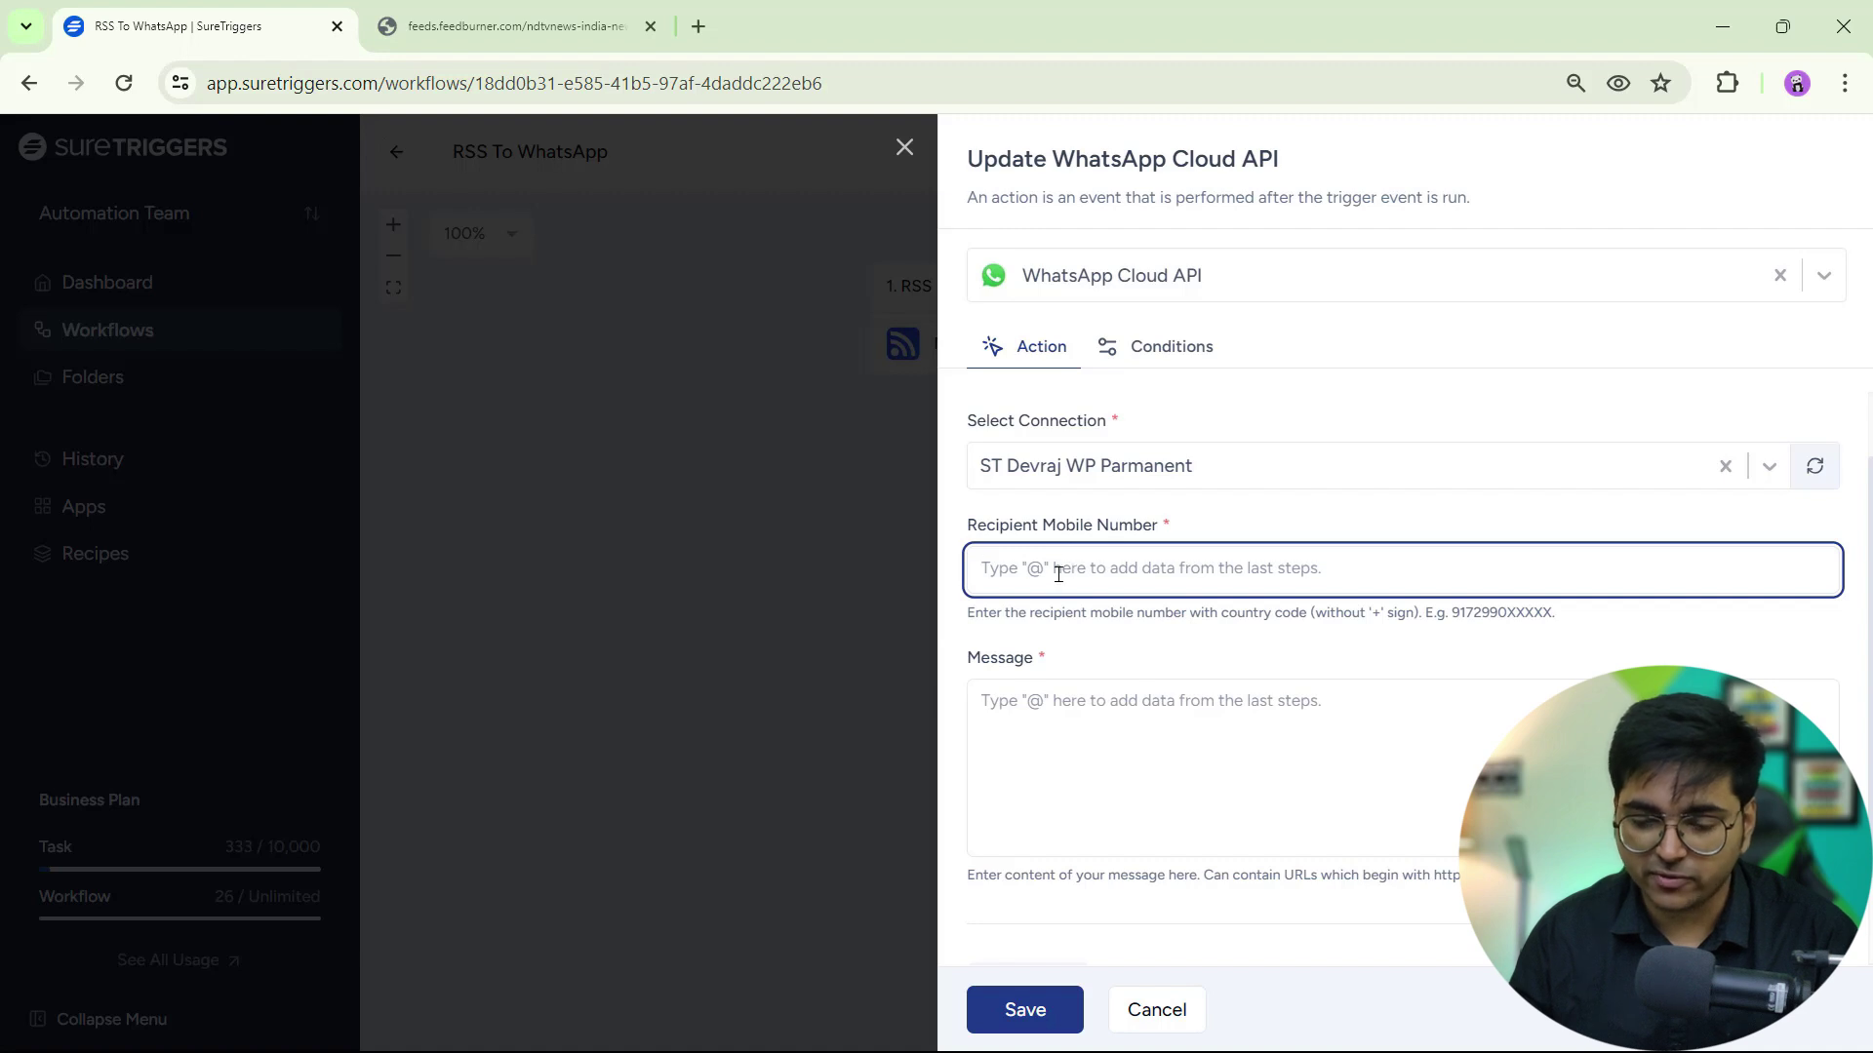
pyautogui.write('@')
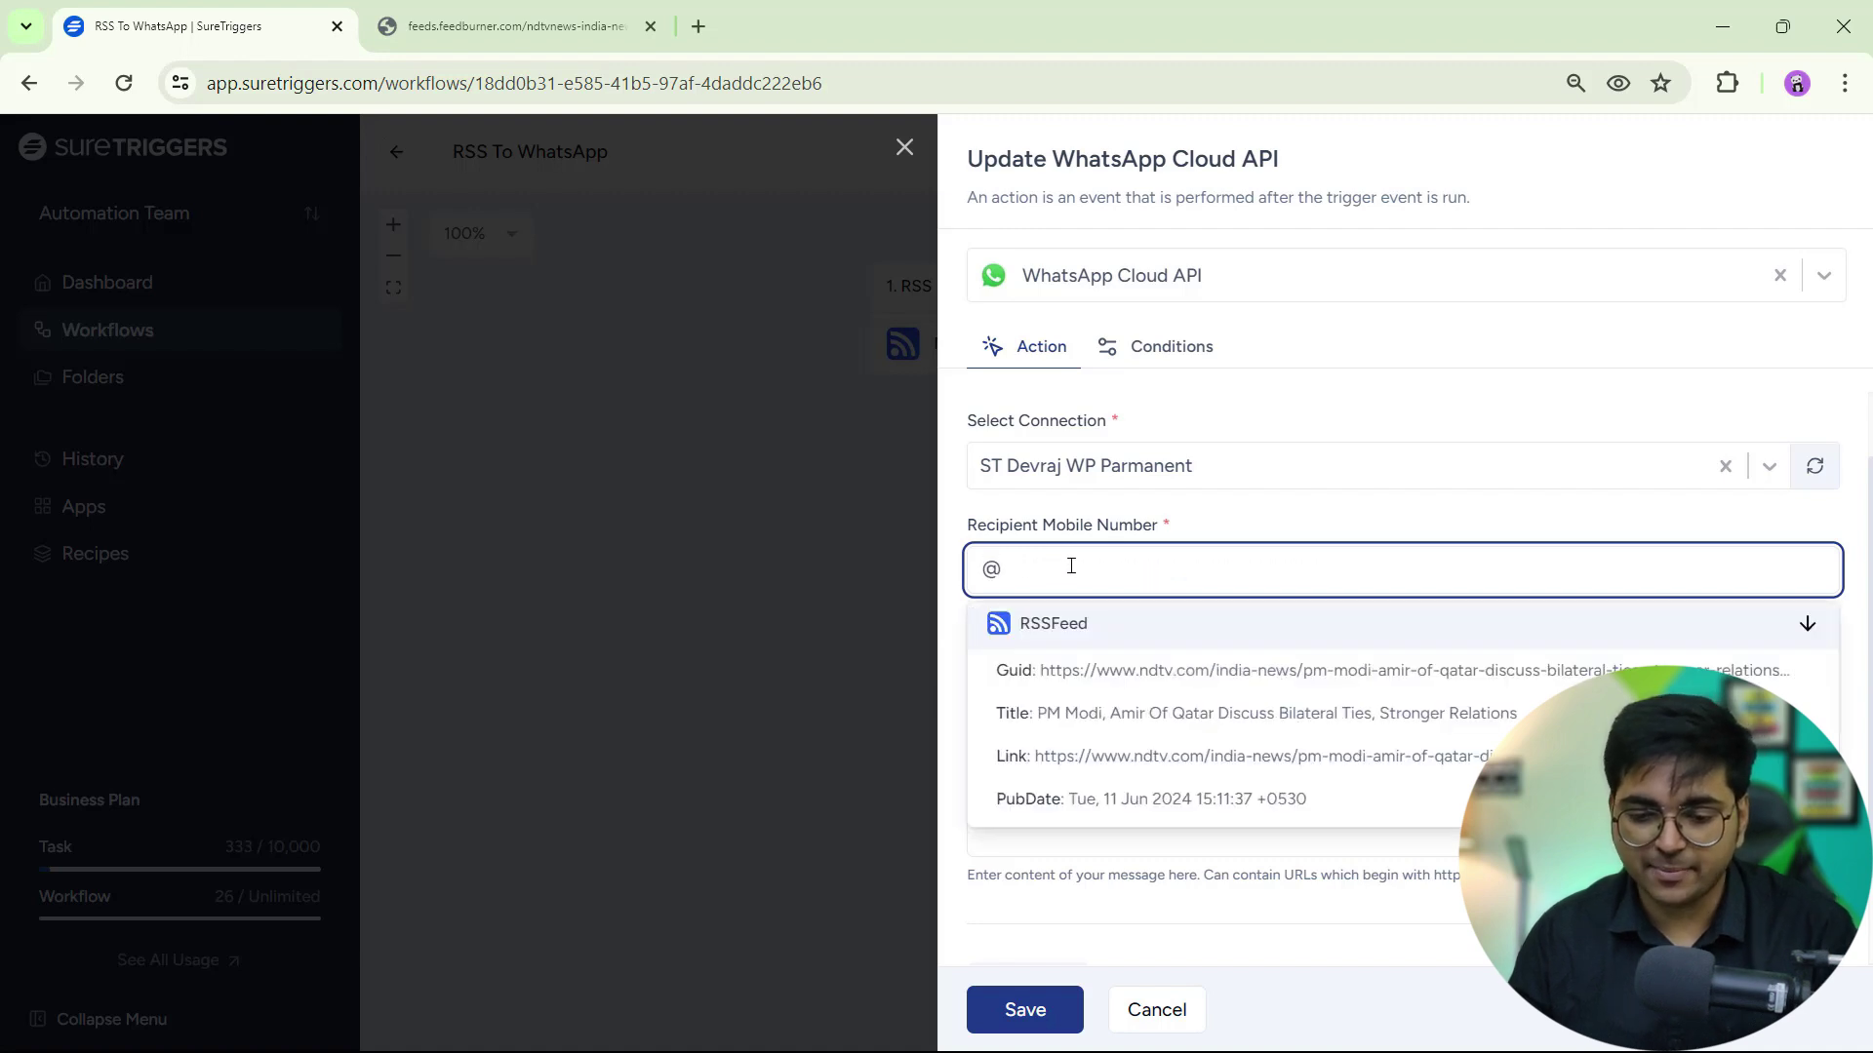
pyautogui.scroll(-3, 1074, 688)
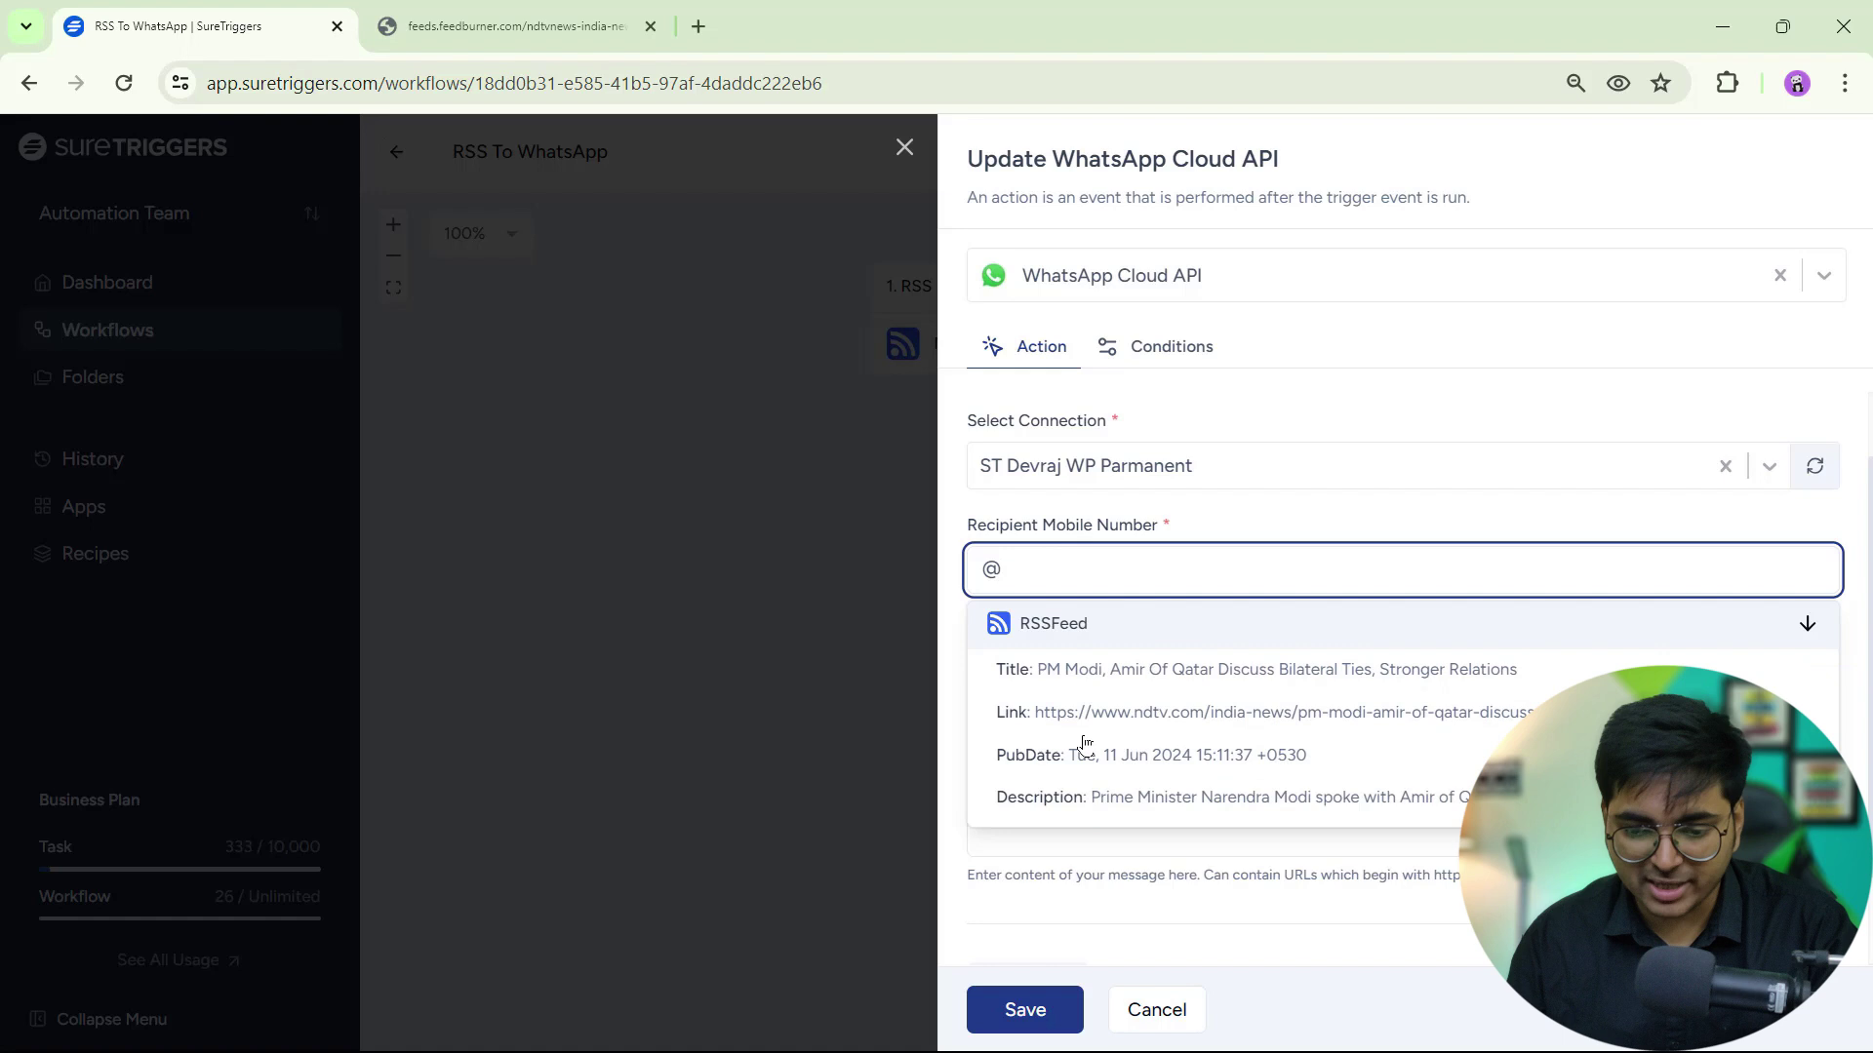
pyautogui.scroll(3, 1204, 765)
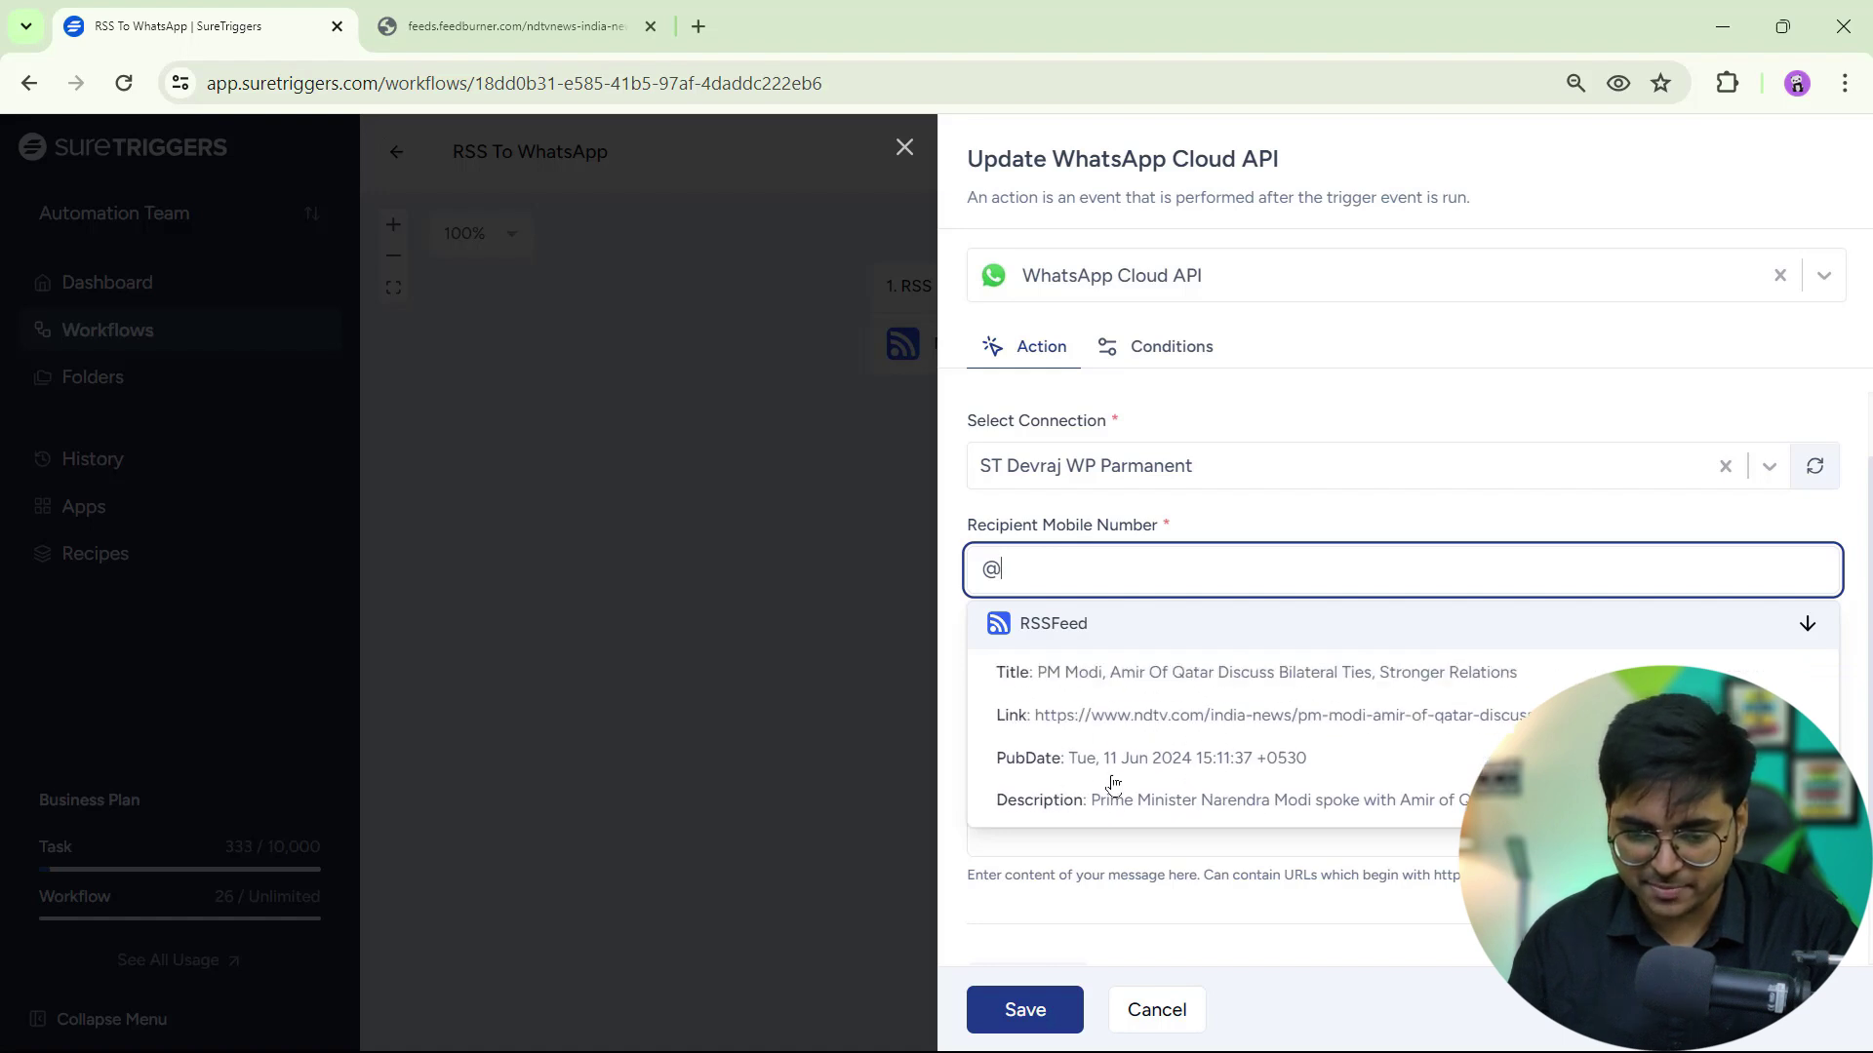
pyautogui.scroll(-3, 1088, 730)
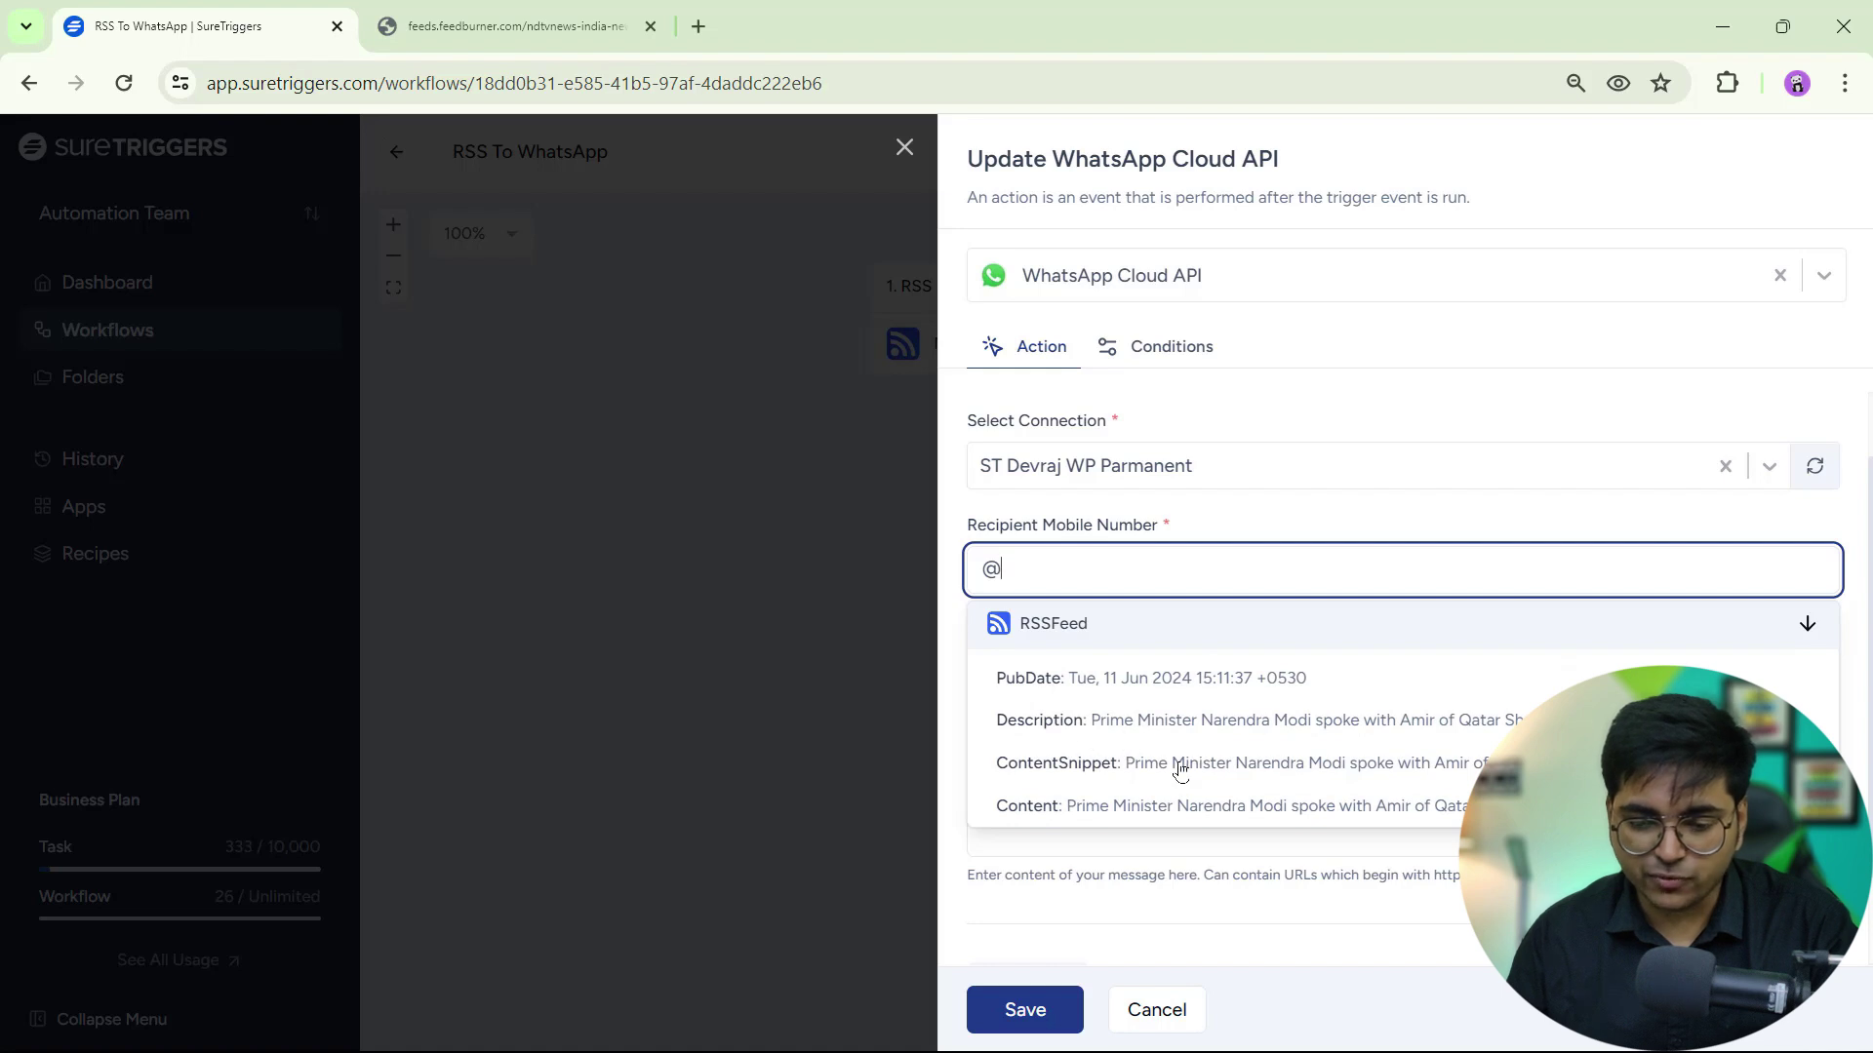
pyautogui.scroll(3, 1180, 773)
pyautogui.scroll(-3, 1129, 719)
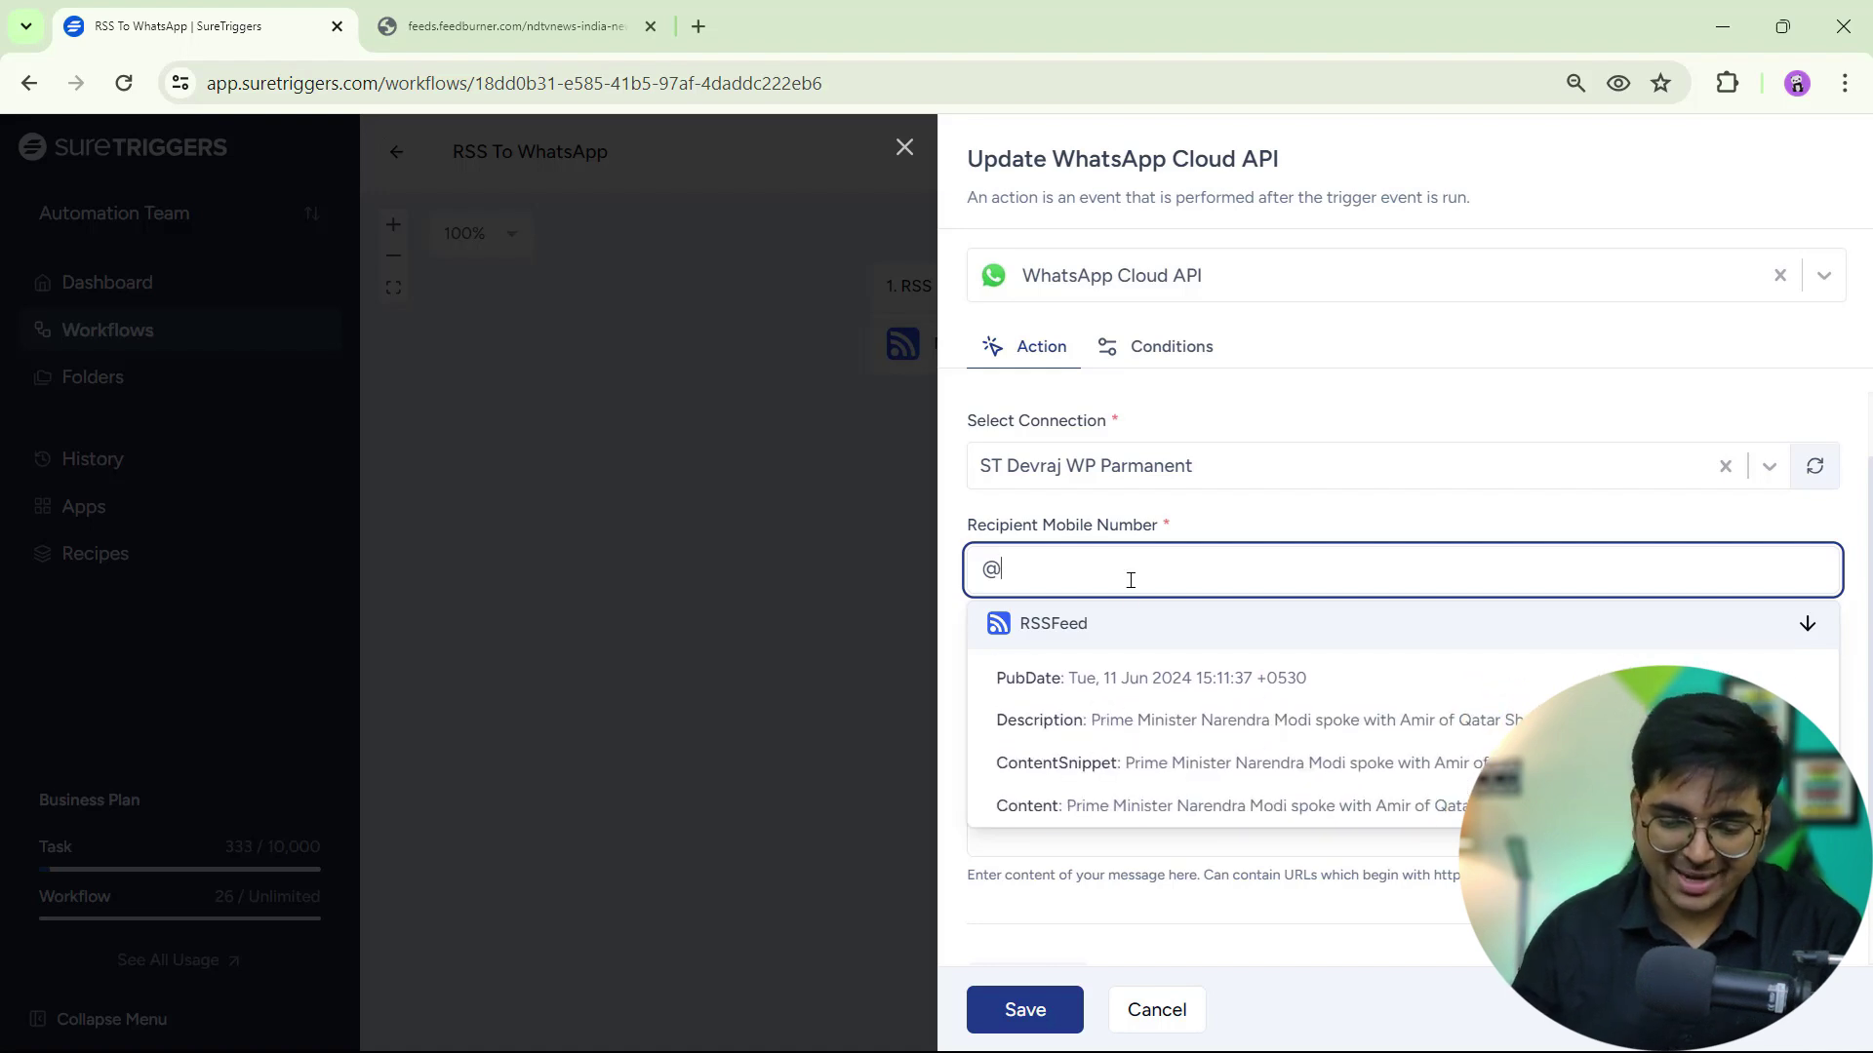
# Step: Paste the recipient's phone number, with country code and no + sign, into the field
pyautogui.press('BackSpace')
pyautogui.hotkey('ctrl', 'v')
pyautogui.scroll(-1, 1201, 506)
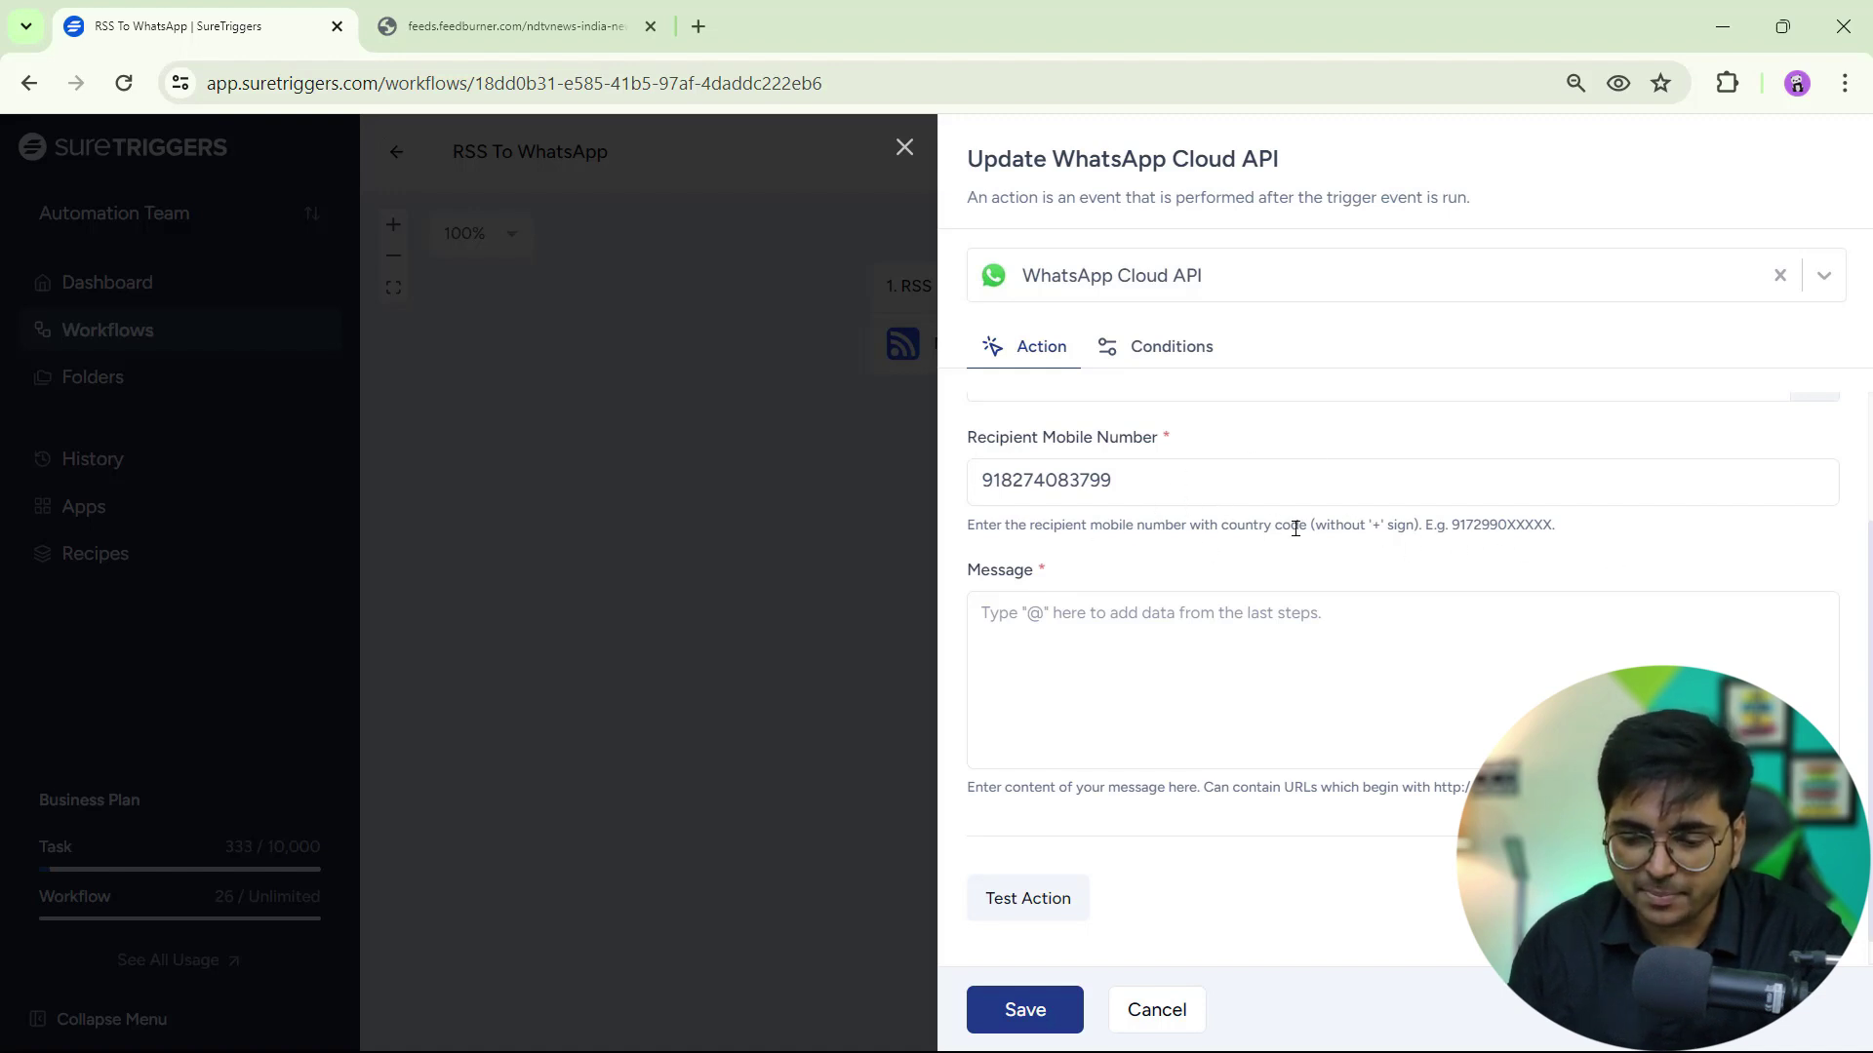
pyautogui.moveTo(1291, 526); pyautogui.dragTo(1561, 540)
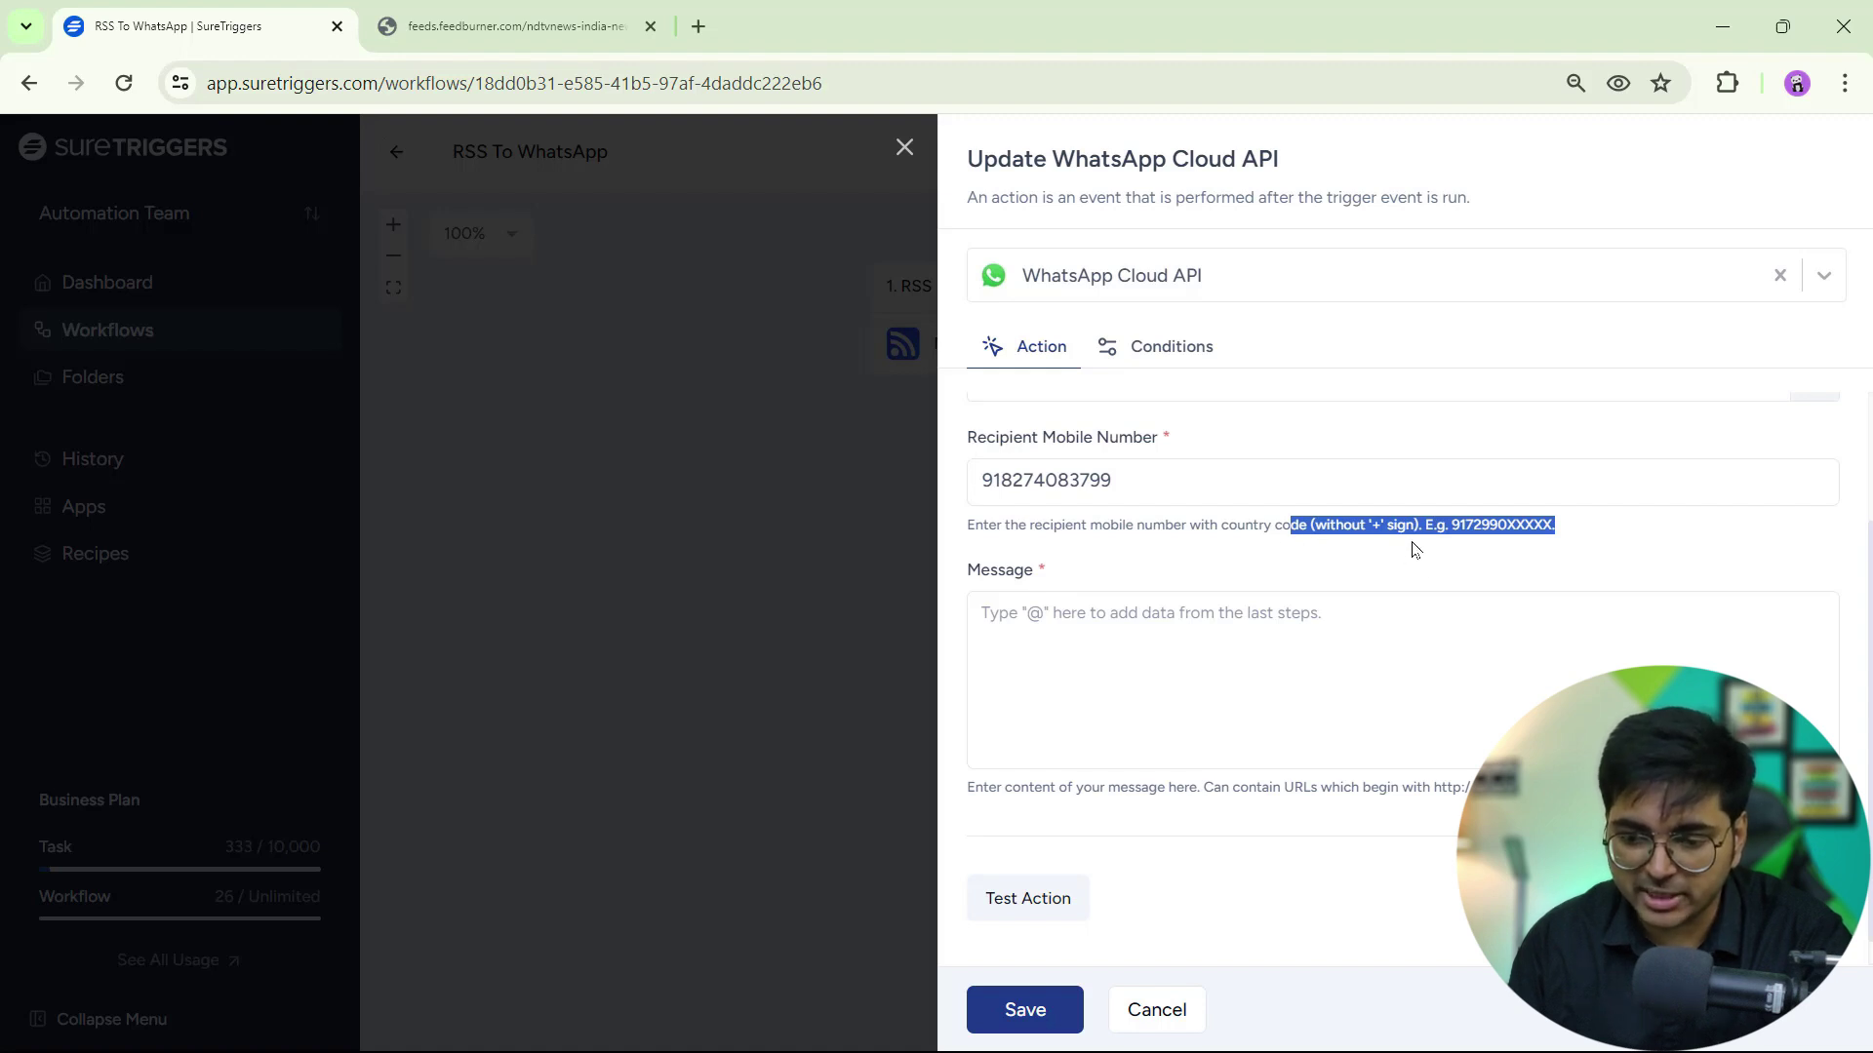
pyautogui.click(1487, 527)
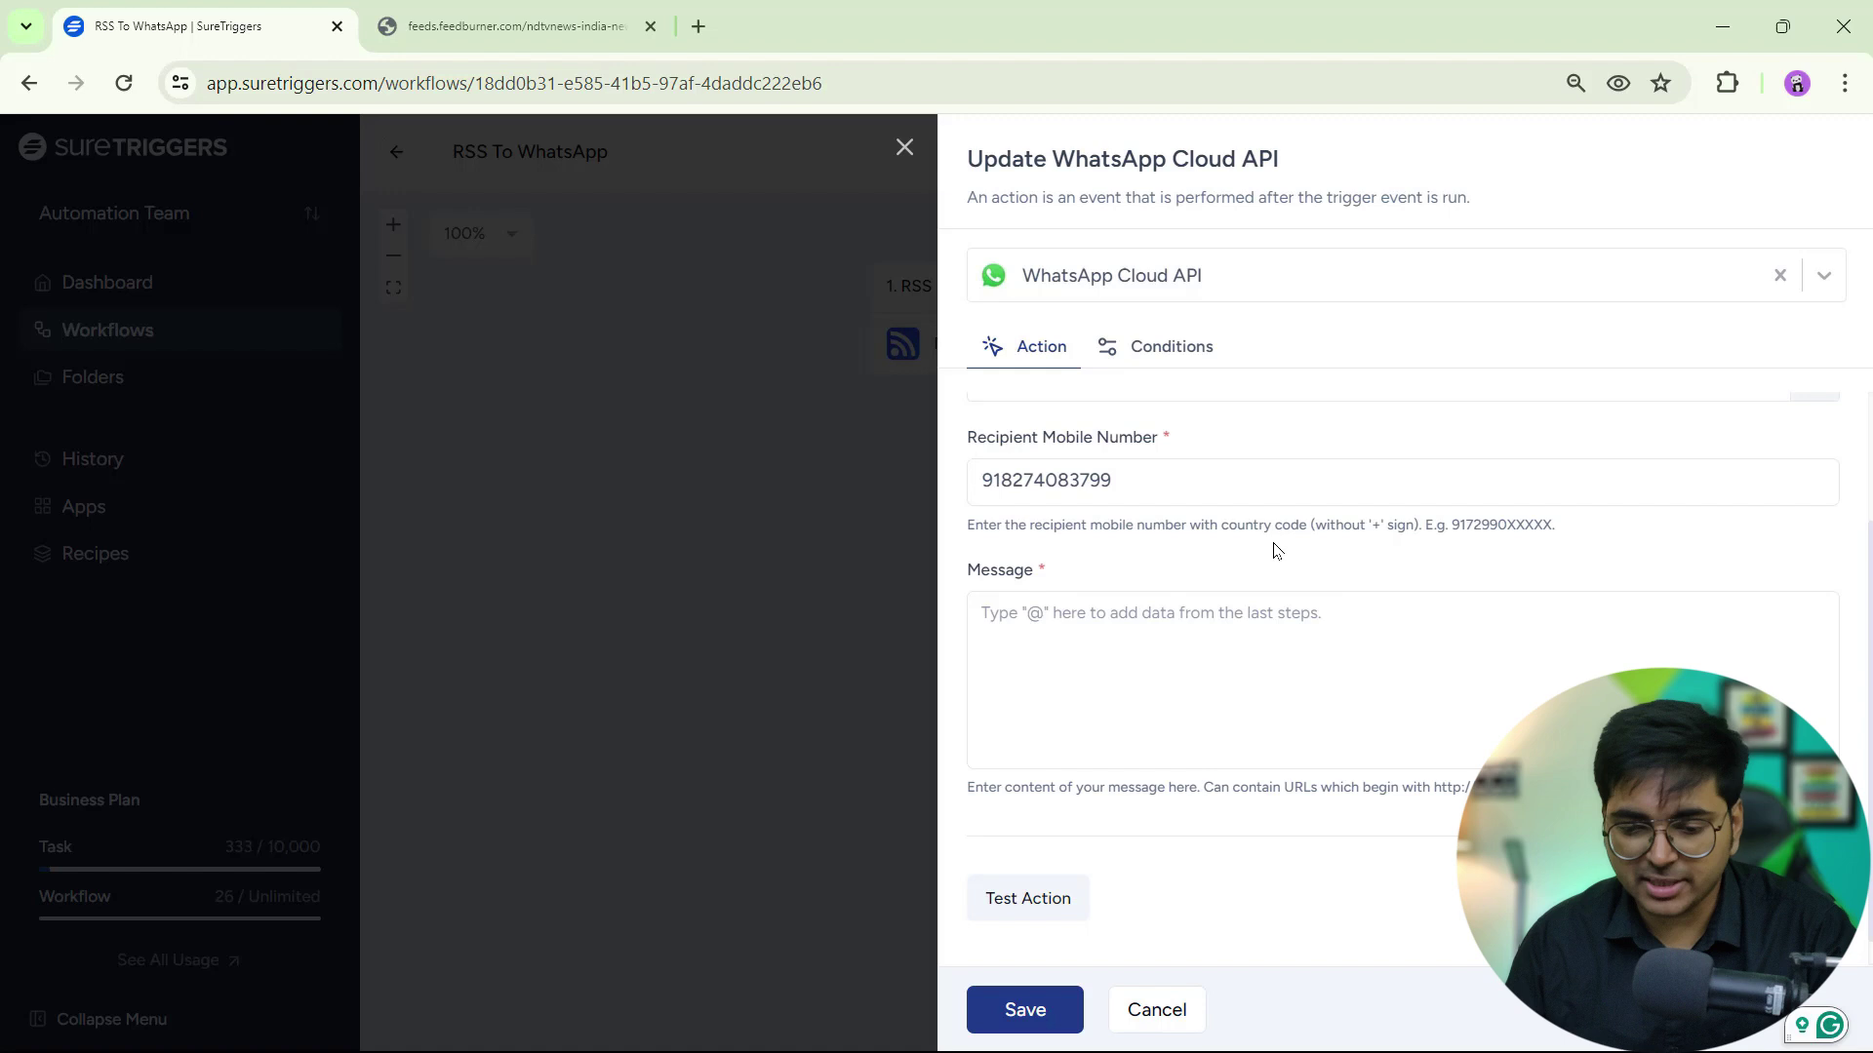
pyautogui.click(1091, 640)
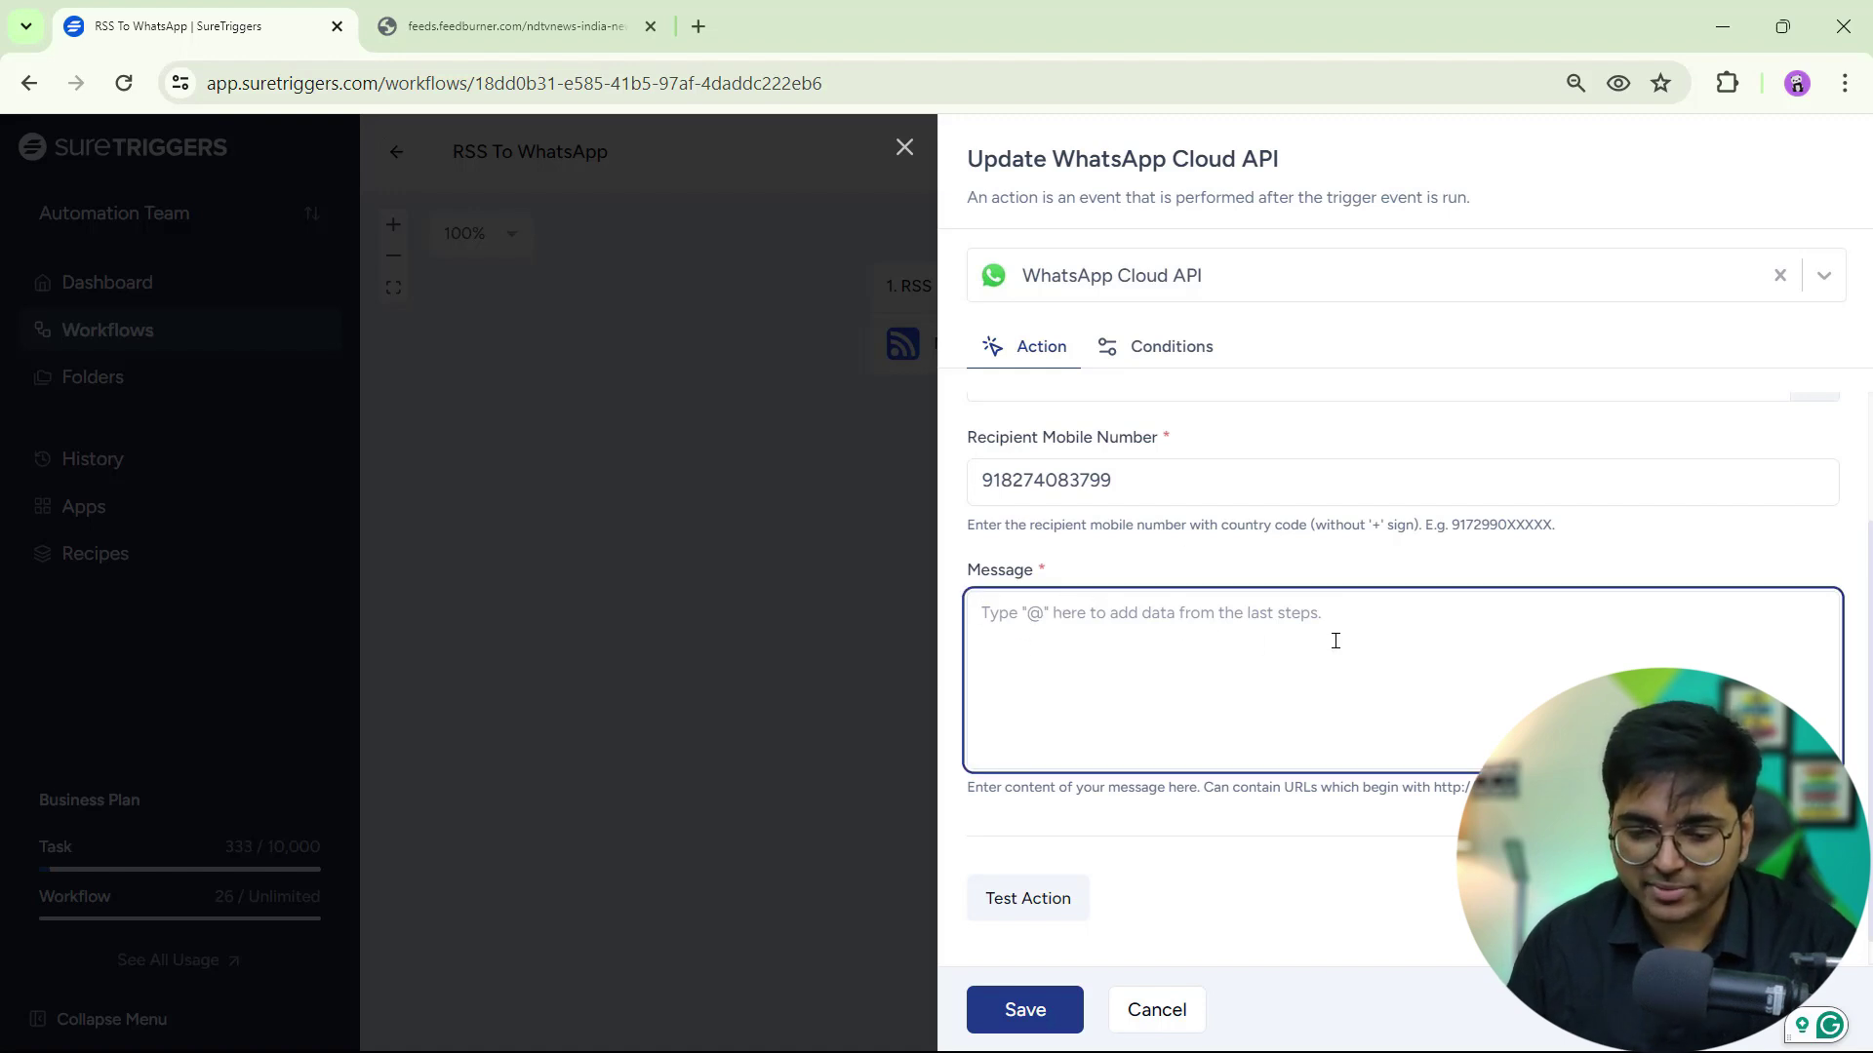
# Step: Set the message to the RSSFeed item's Link followed by its Title, then test the action
pyautogui.write('@')
pyautogui.scroll(-1, 1443, 595)
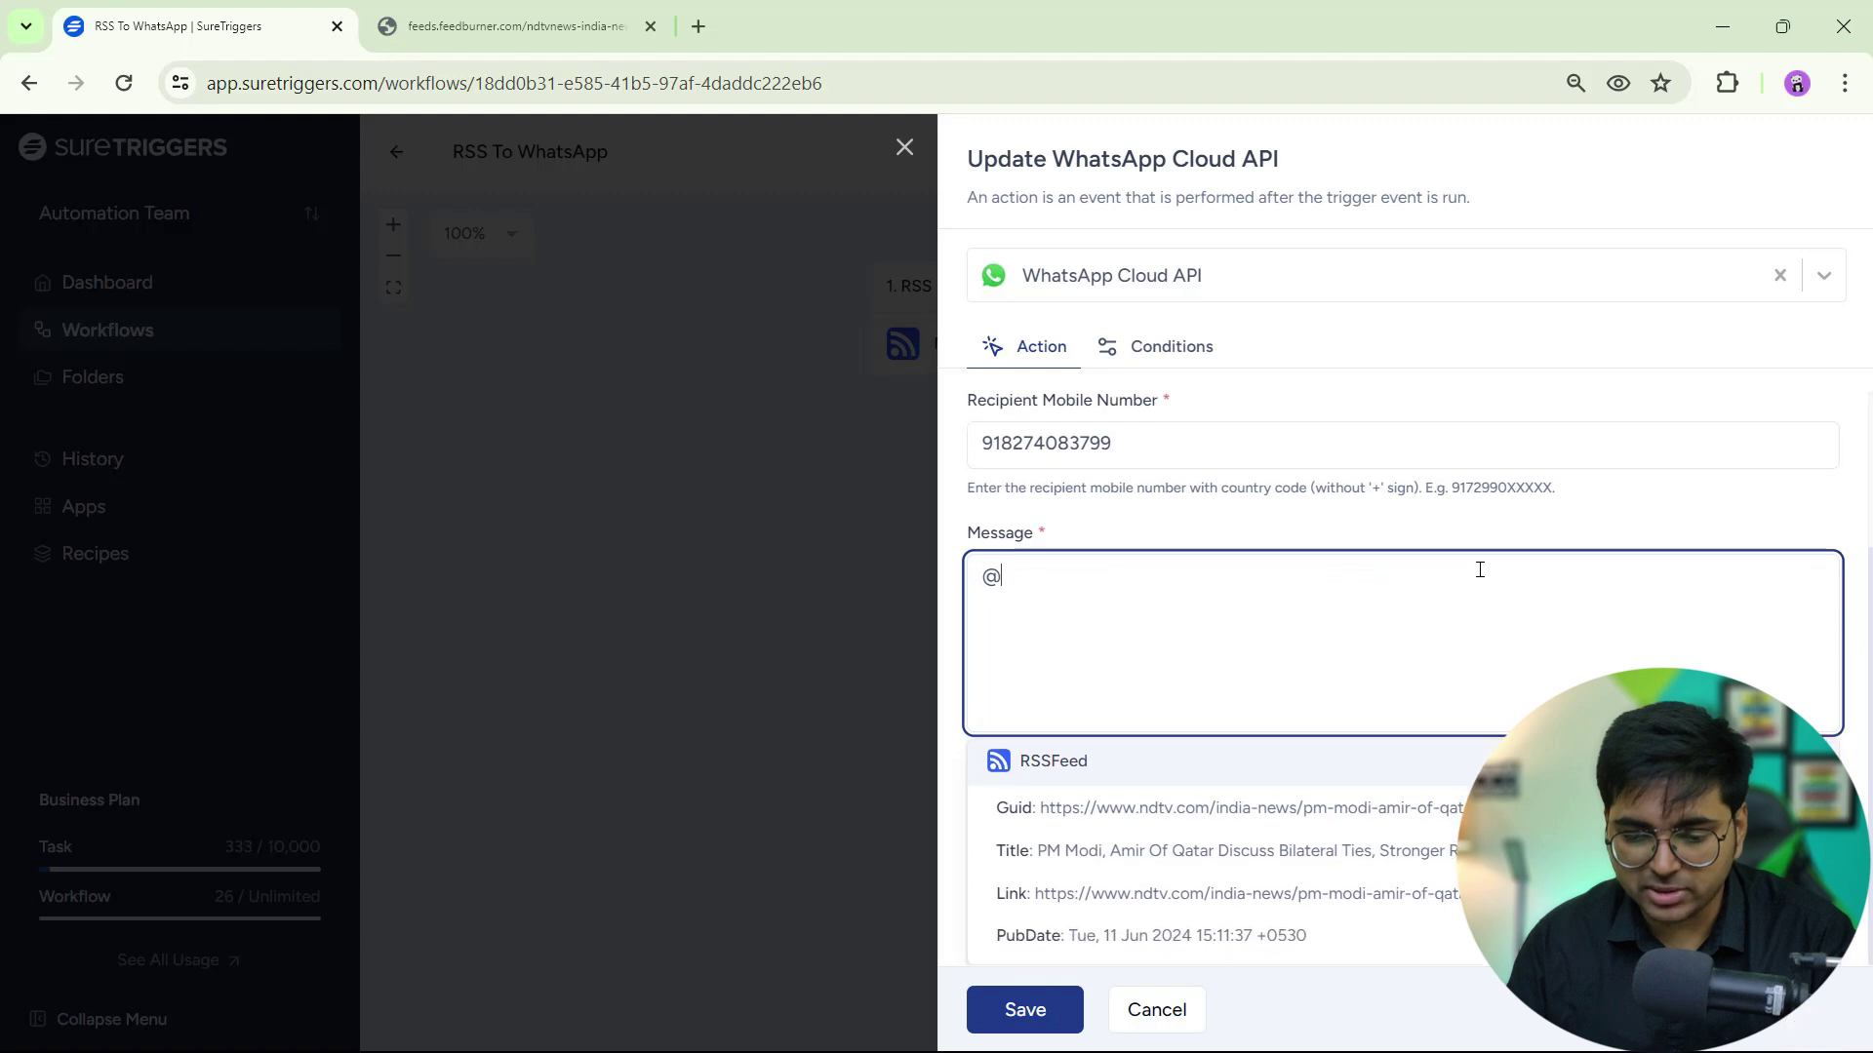
pyautogui.click(1105, 895)
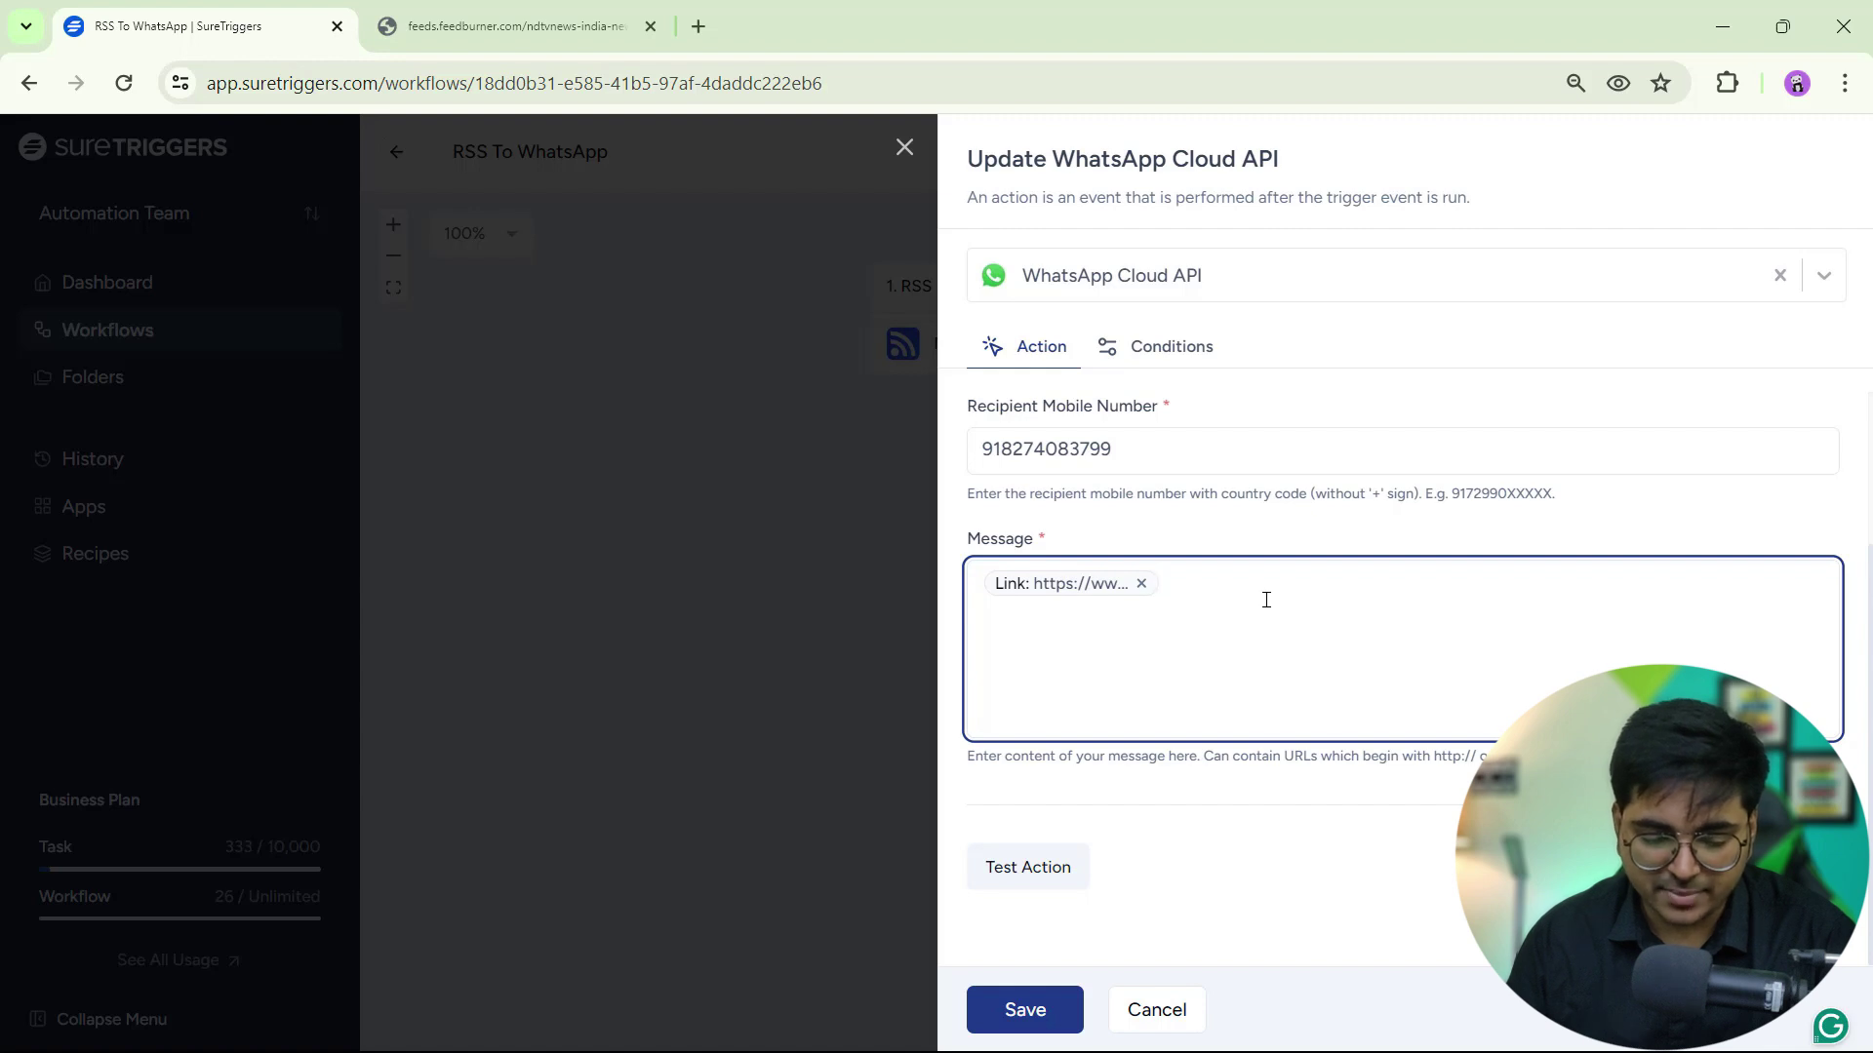
pyautogui.write('@')
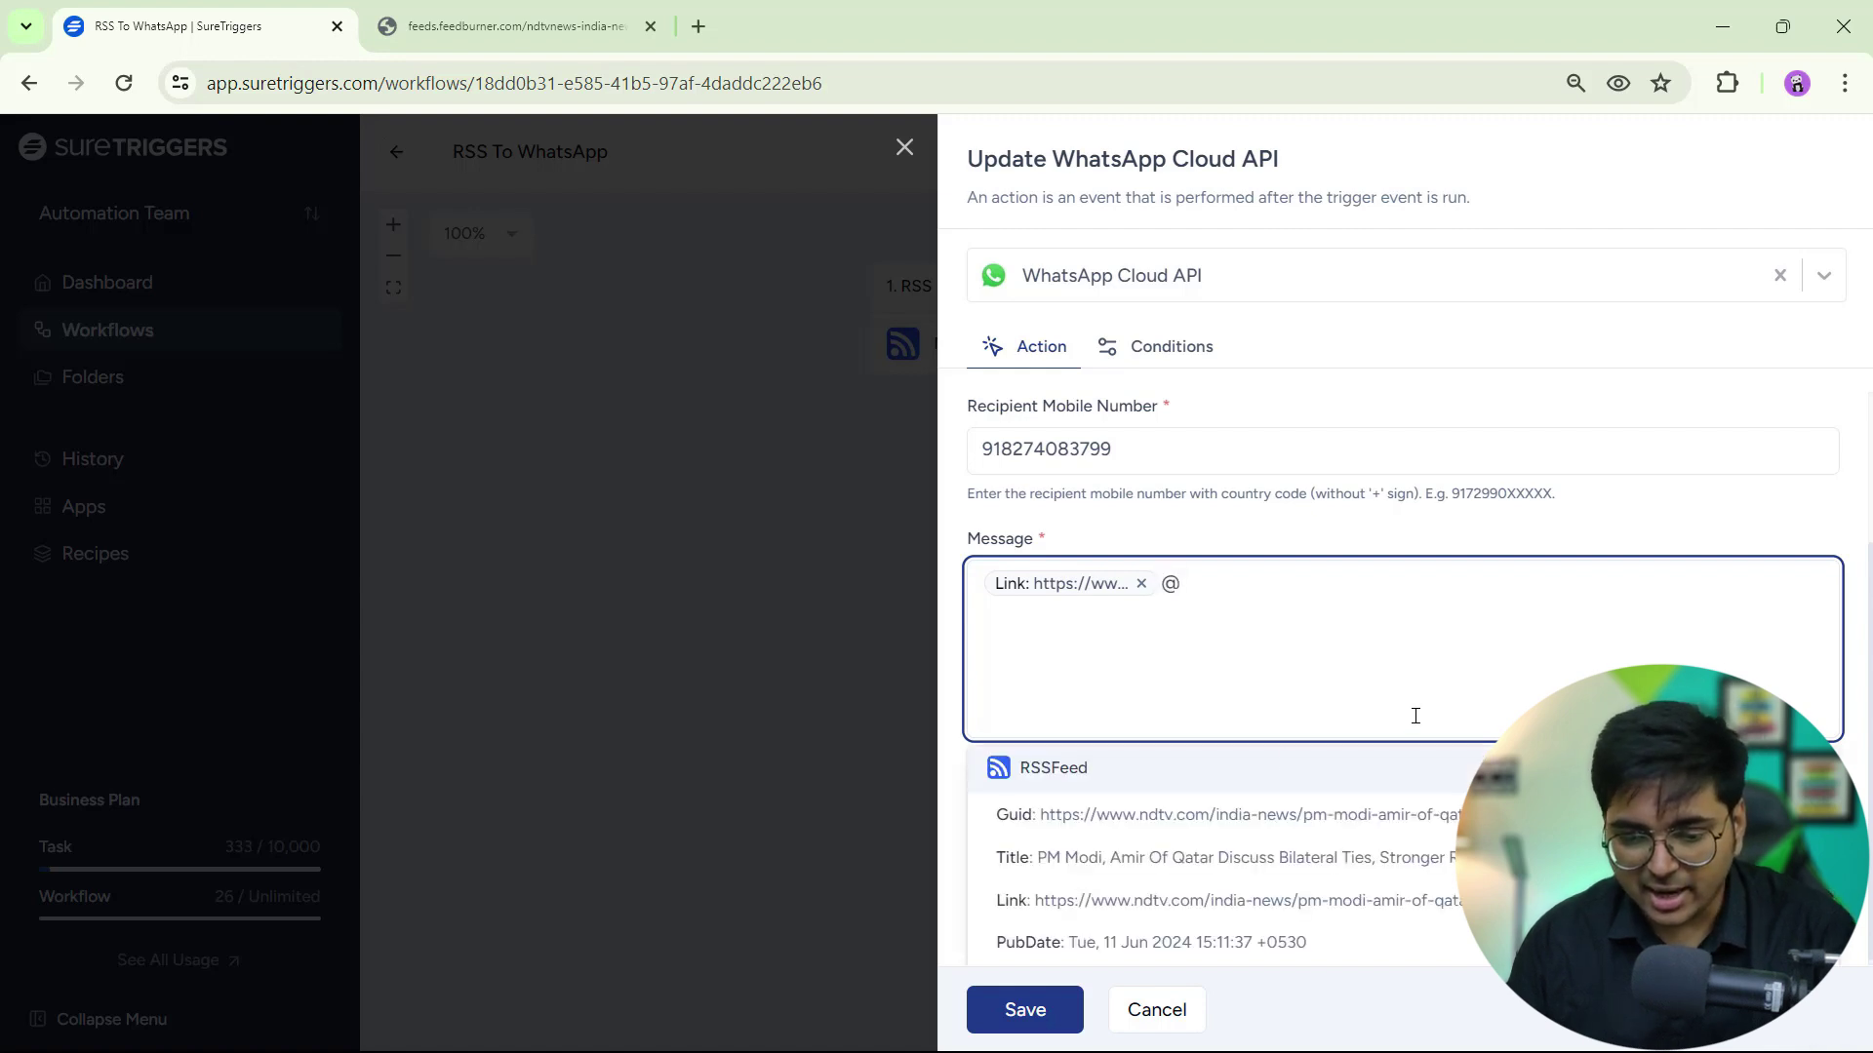
pyautogui.scroll(-2, 1107, 847)
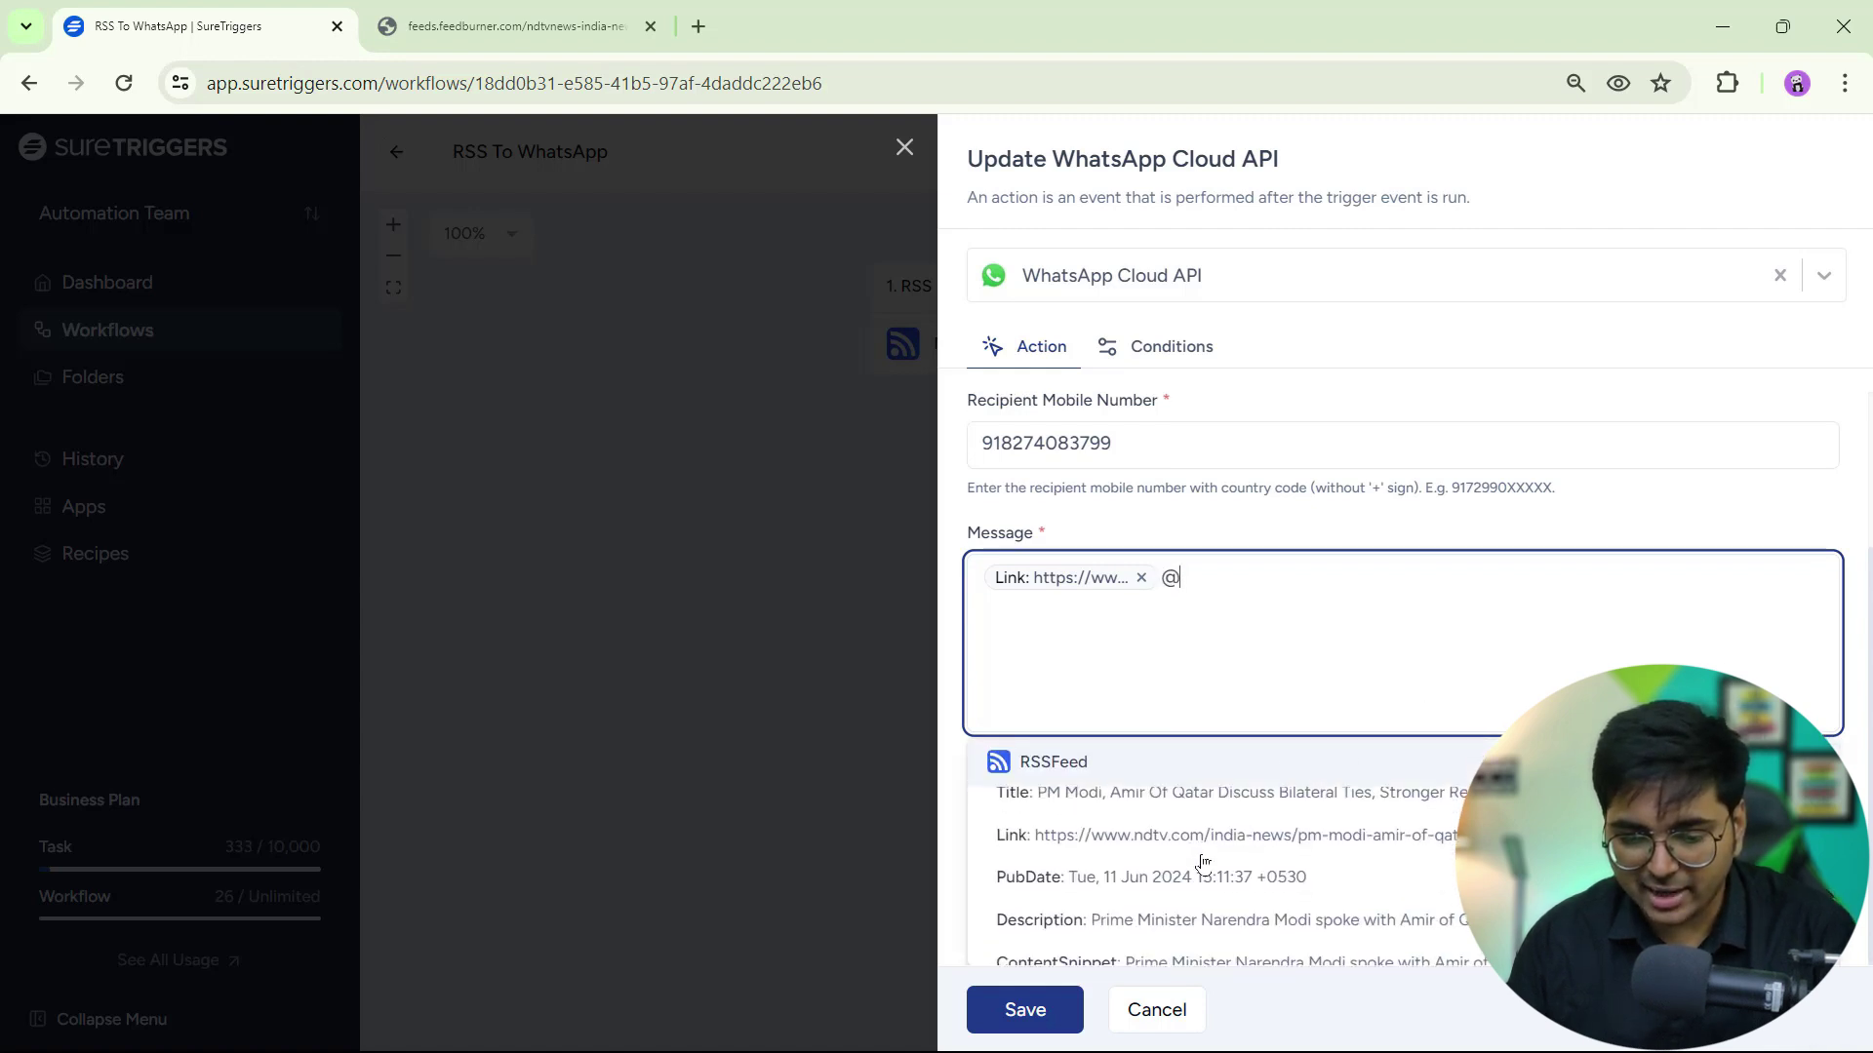
pyautogui.scroll(2, 1102, 844)
pyautogui.click(1077, 853)
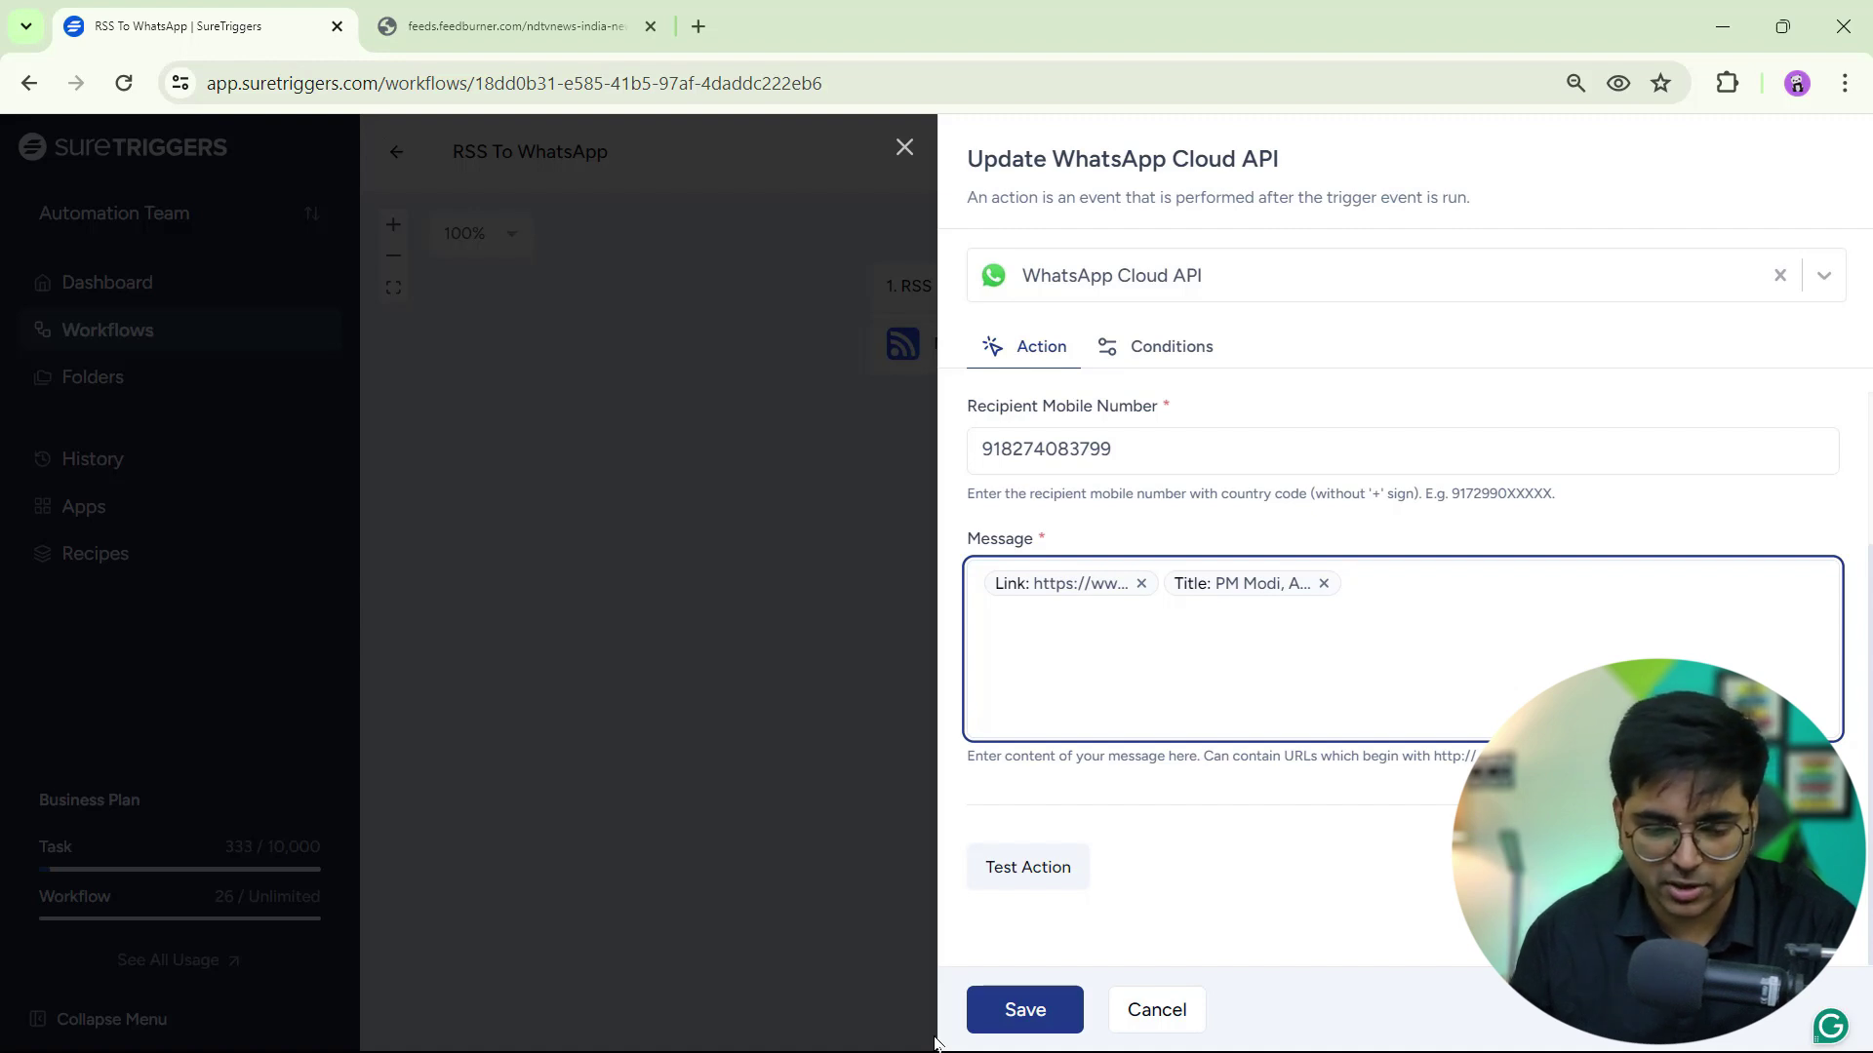
pyautogui.click(1023, 862)
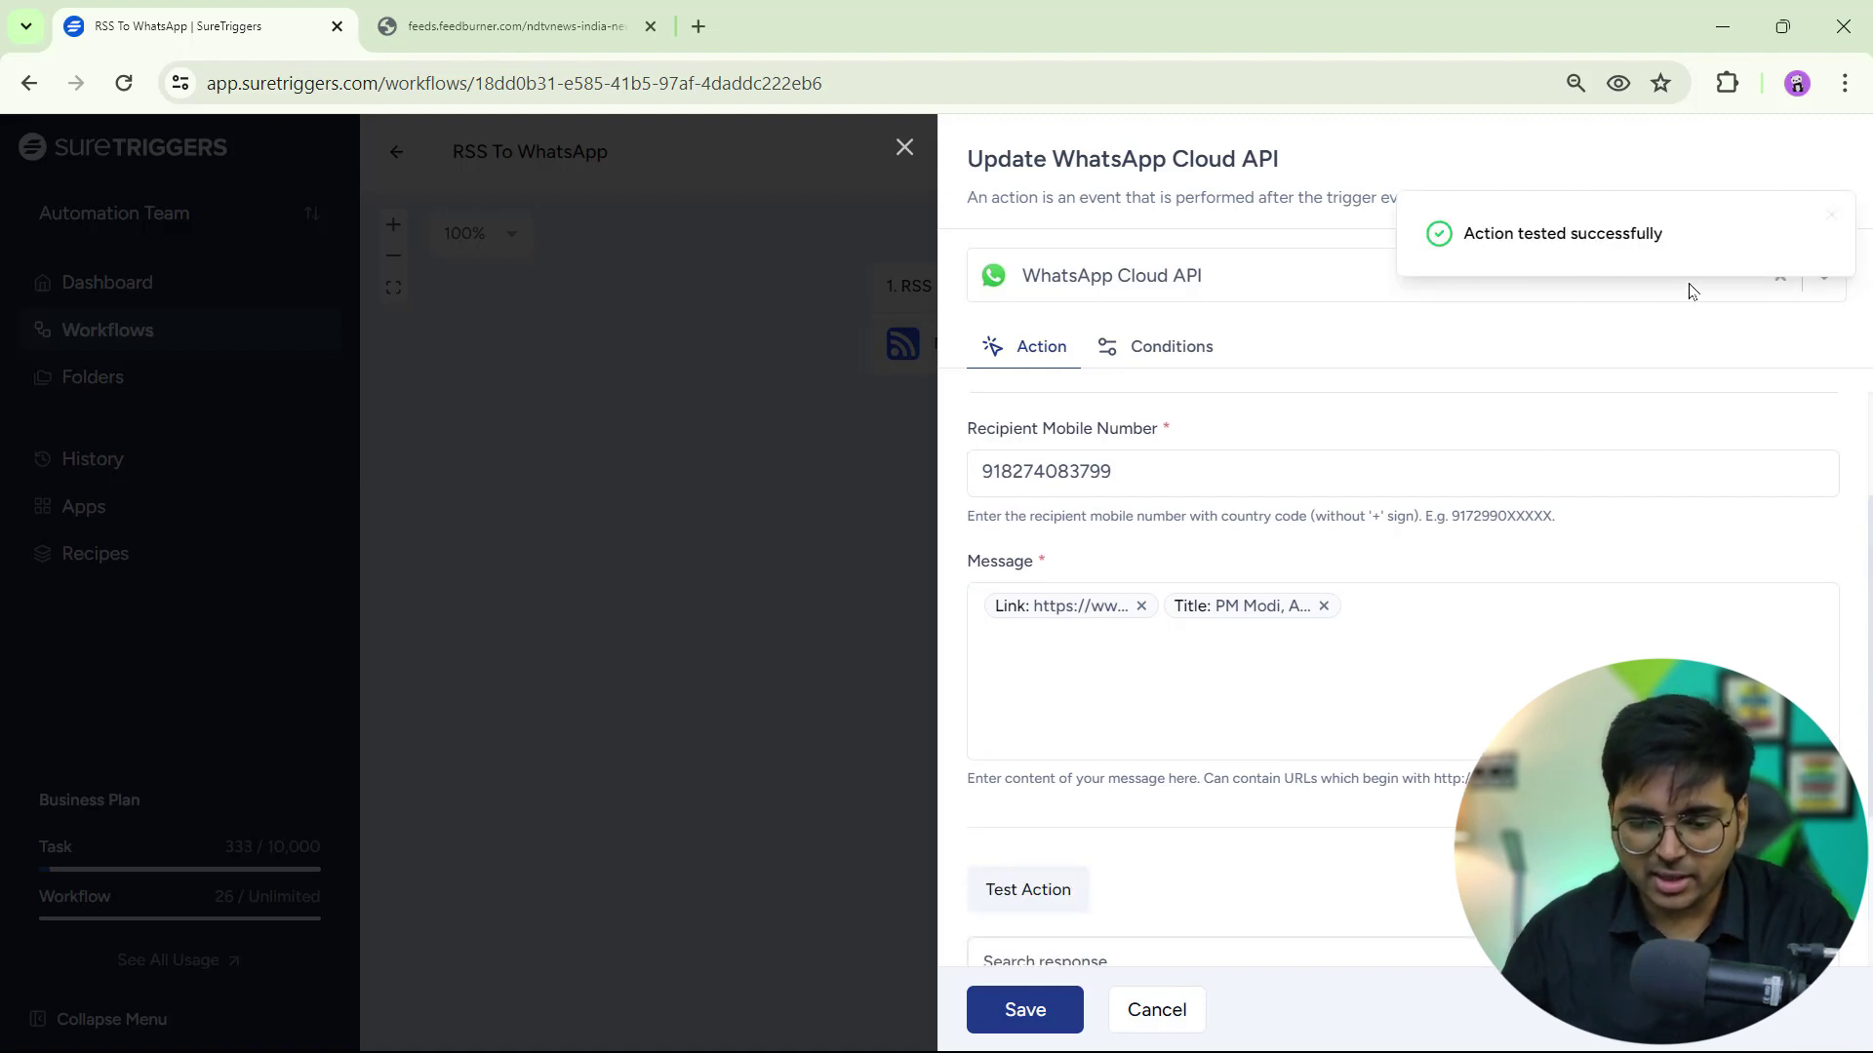
# Step: Save the WhatsApp action and publish the RSS To WhatsApp workflow so it is Active
pyautogui.click(1051, 1019)
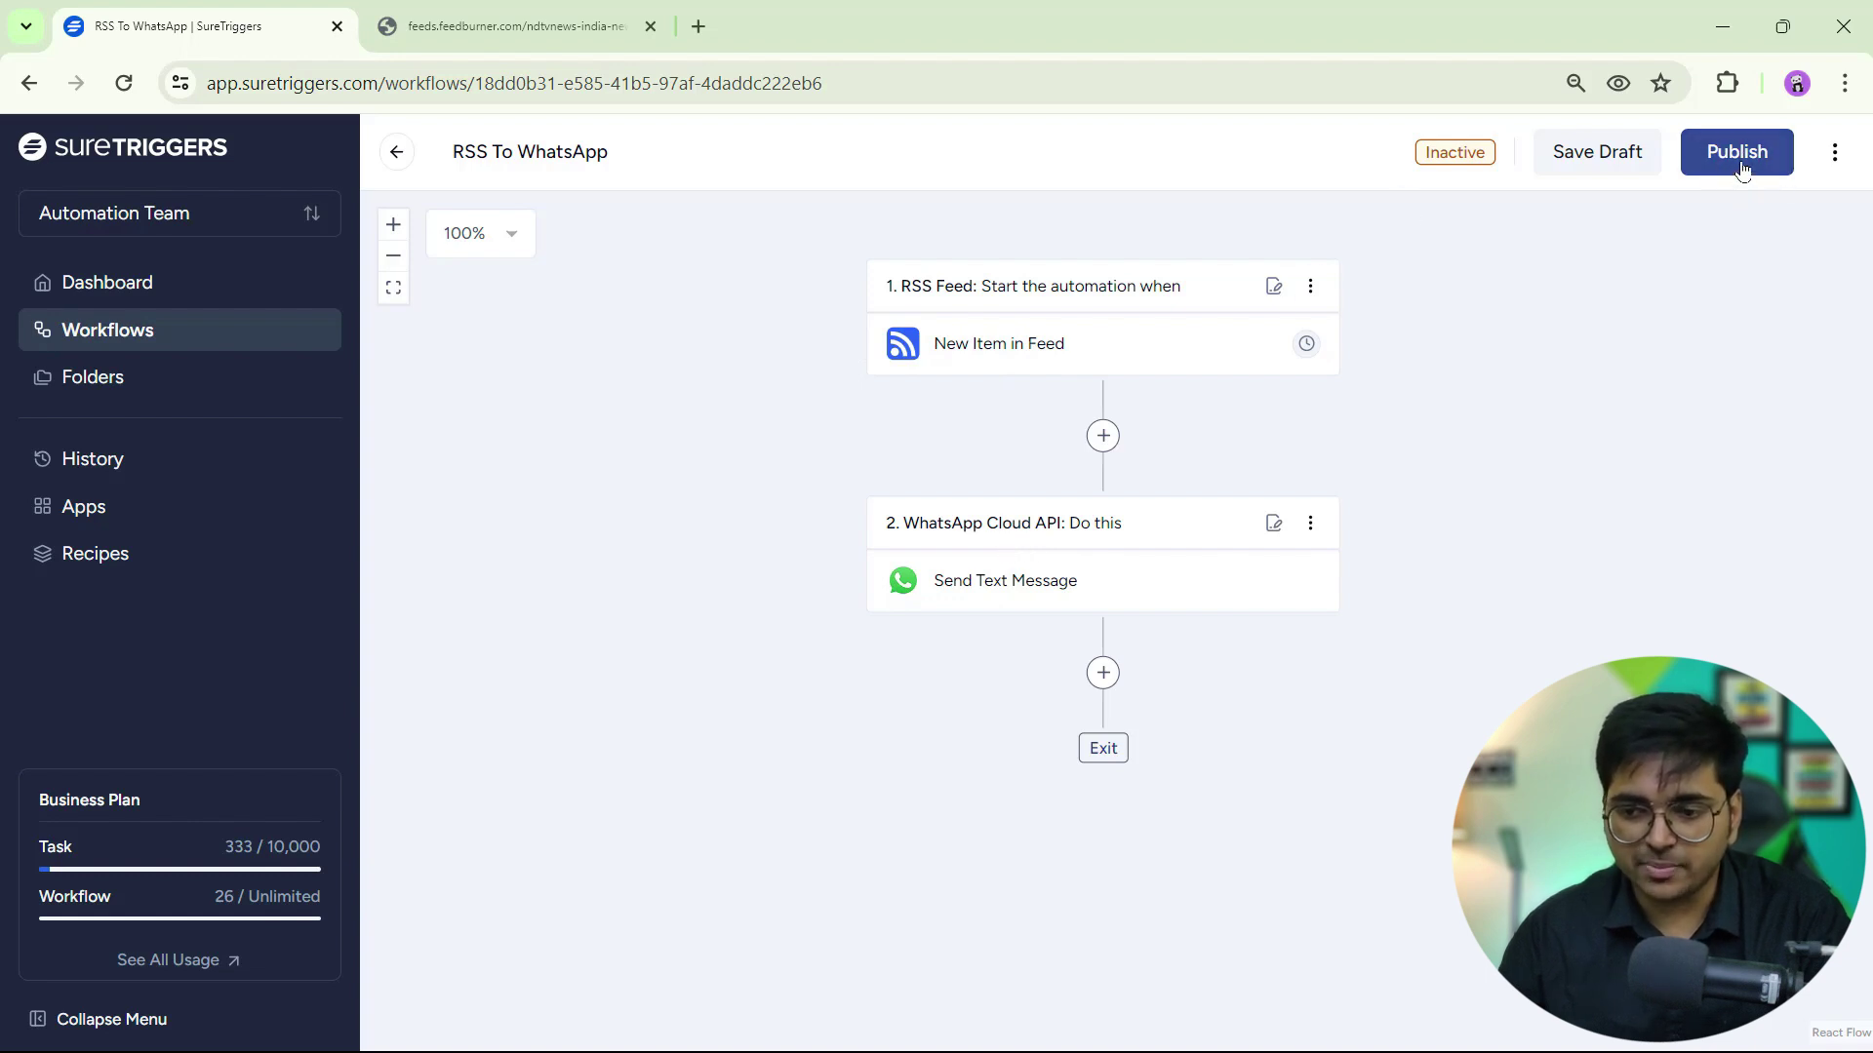
pyautogui.click(1742, 169)
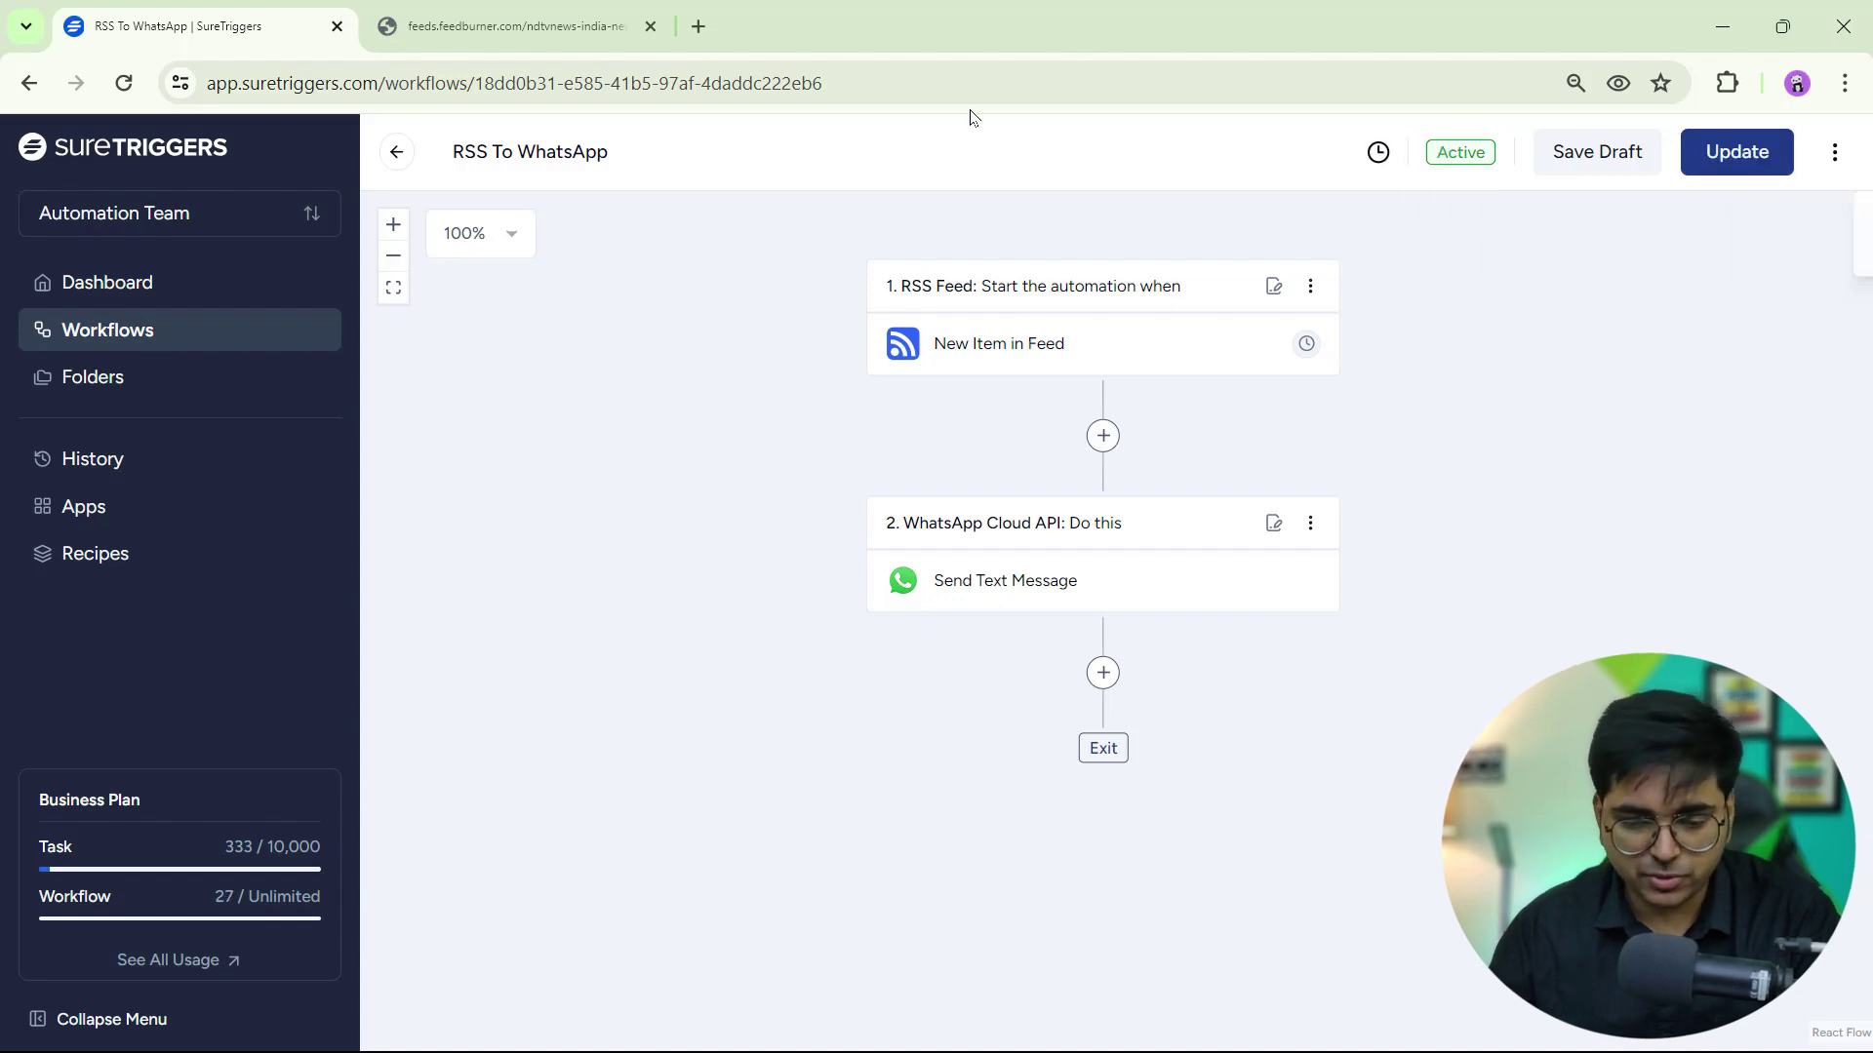
# Step: Switch to WhatsApp Web and scroll the recipient's chat to check the received NDTV India links
pyautogui.hotkey('alt', 'Tab')
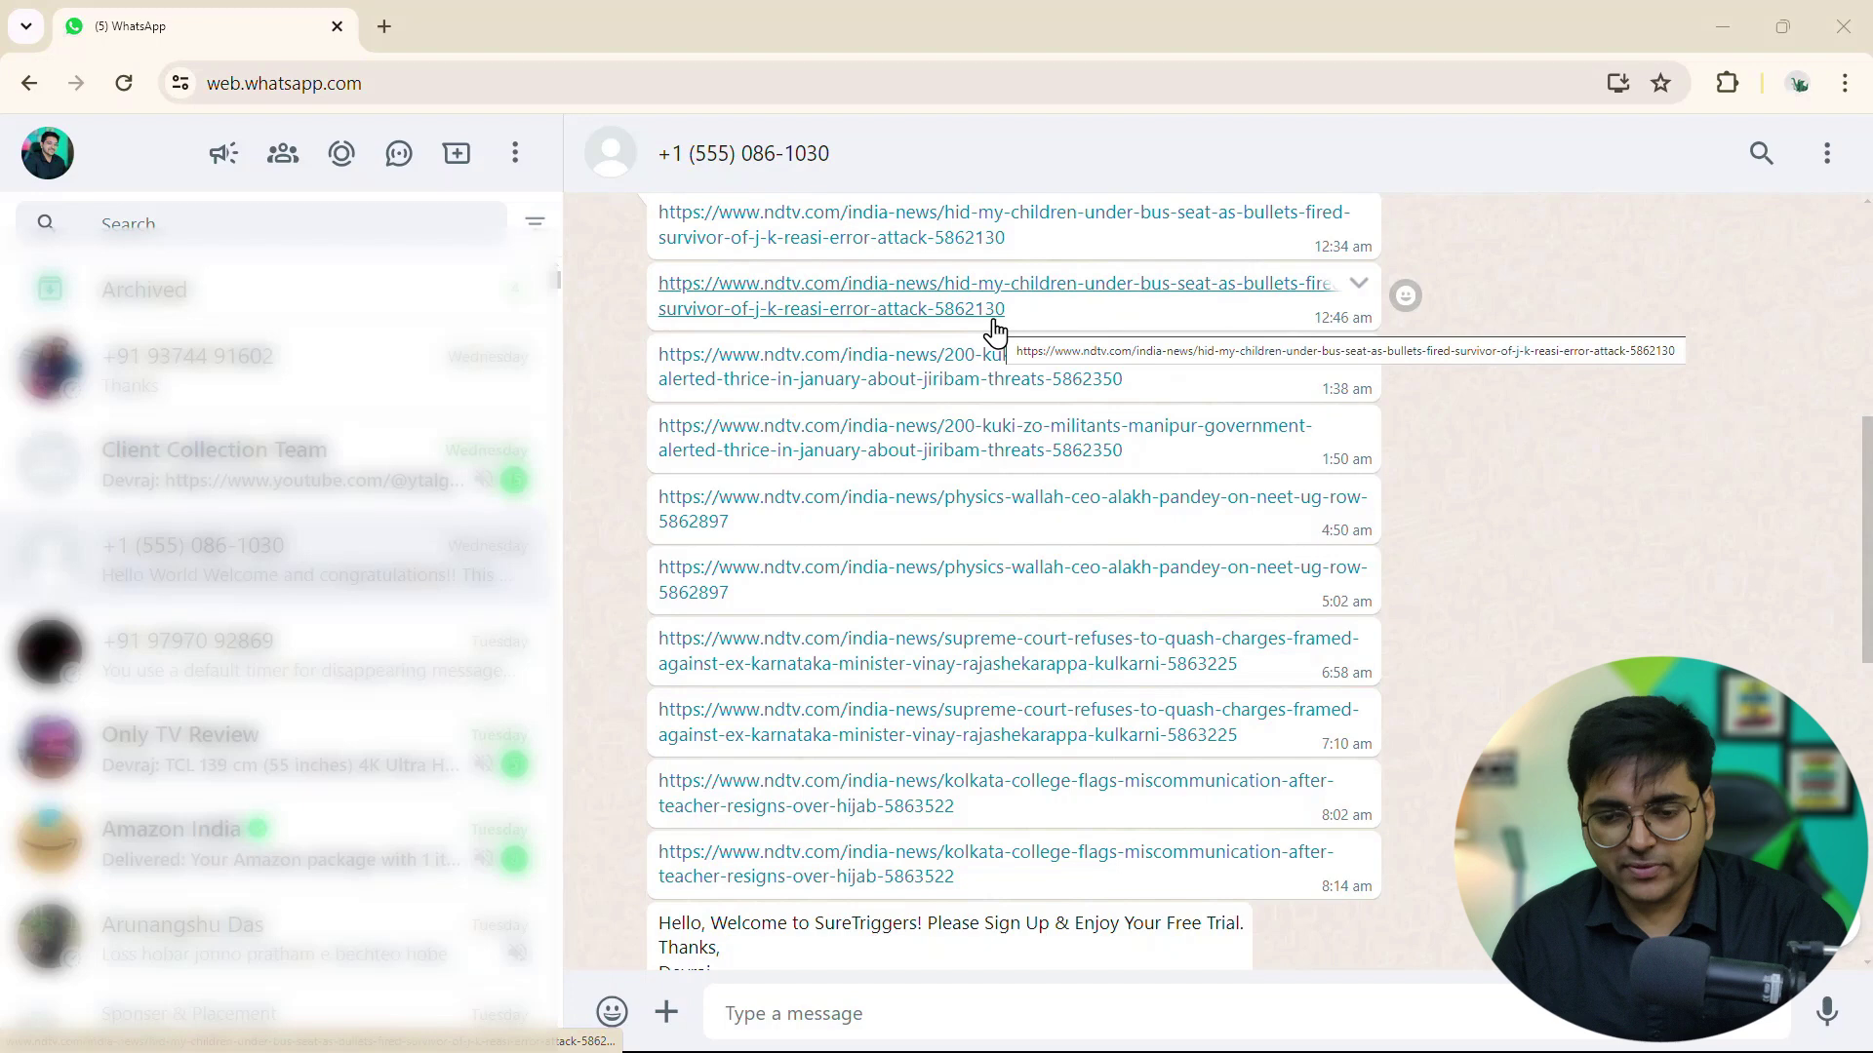
pyautogui.scroll(1, 995, 327)
pyautogui.scroll(-5, 994, 332)
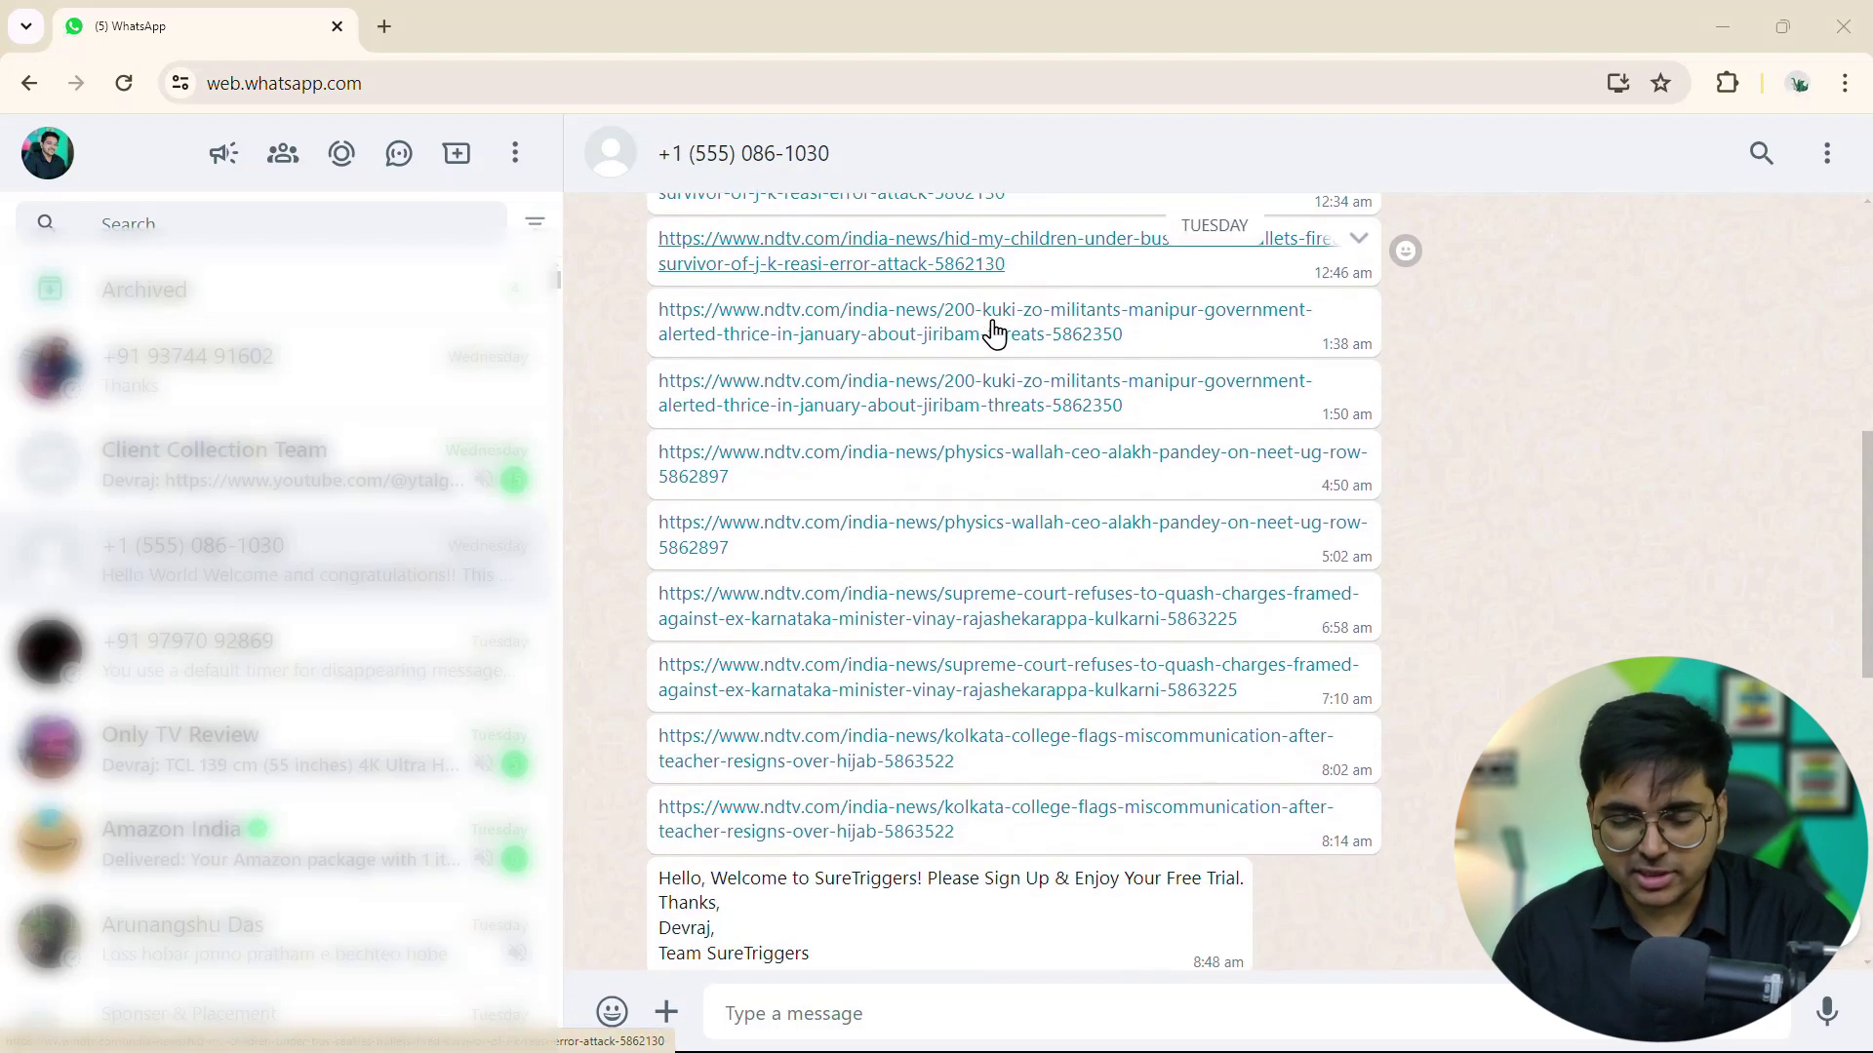
pyautogui.scroll(5, 995, 332)
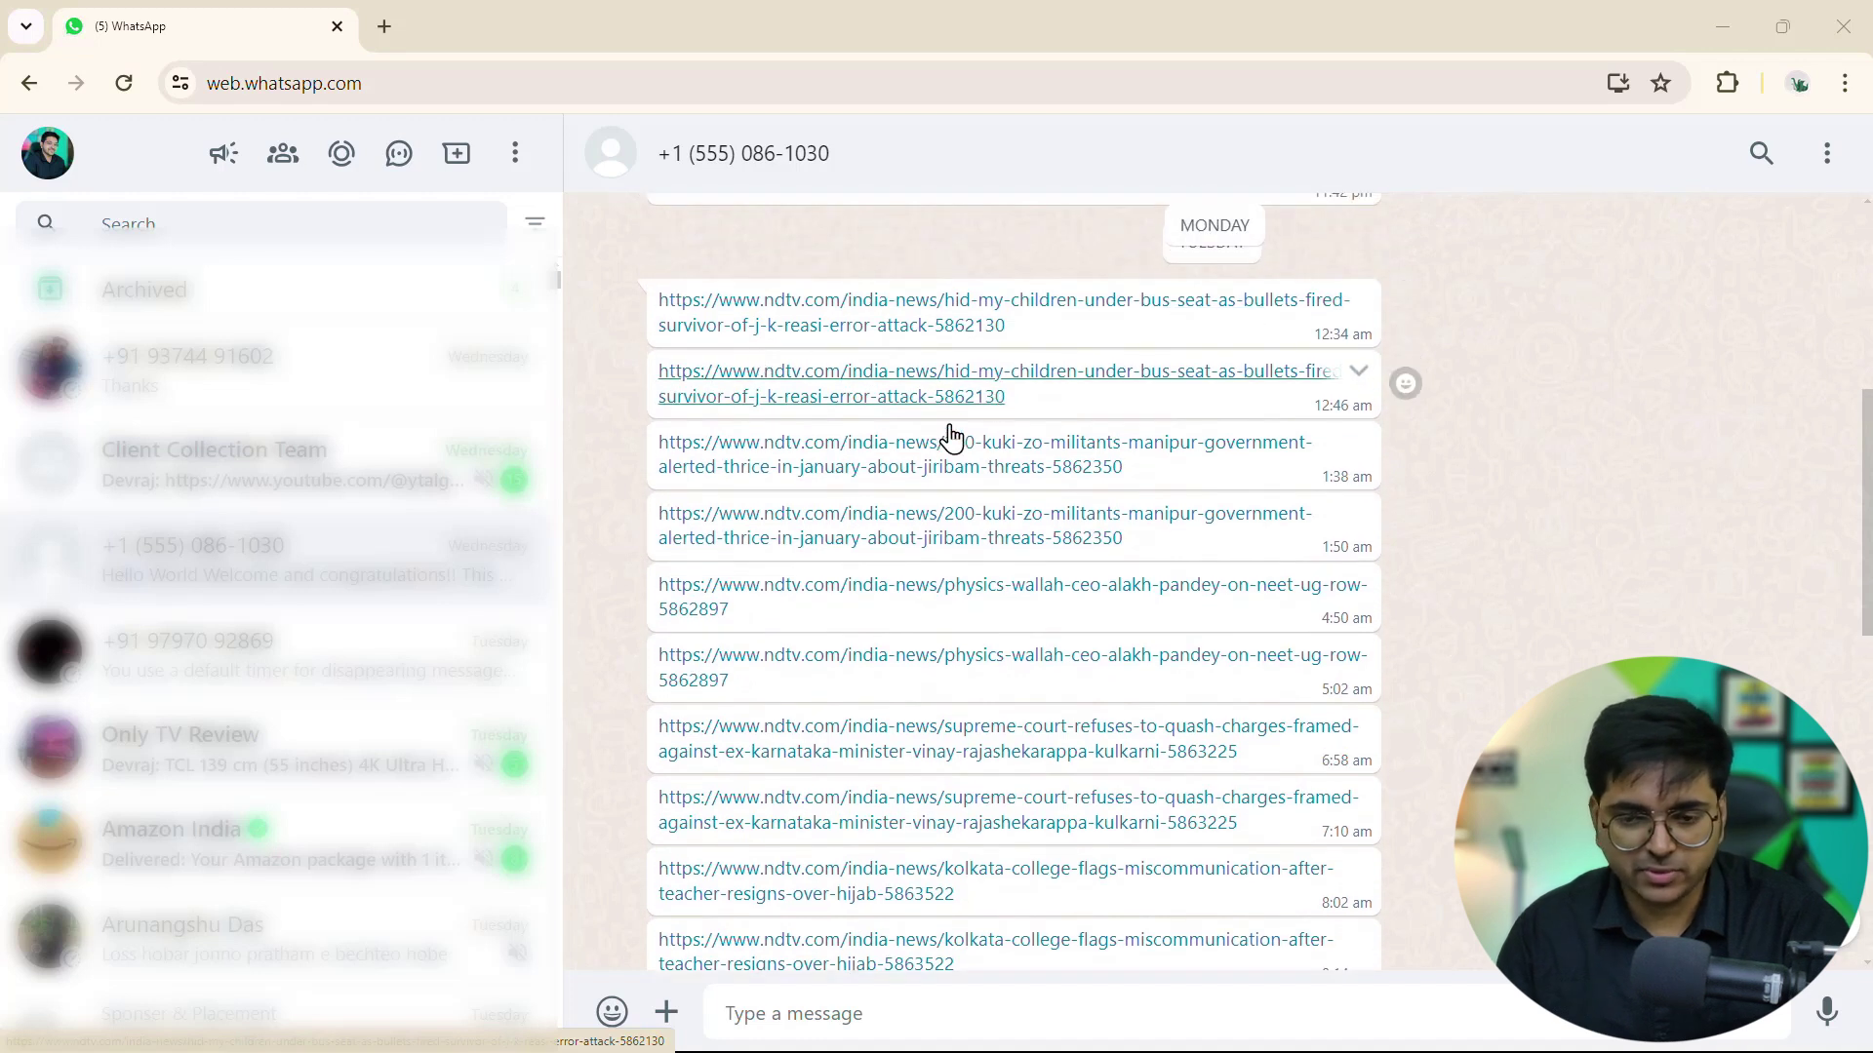
pyautogui.scroll(-1, 1038, 753)
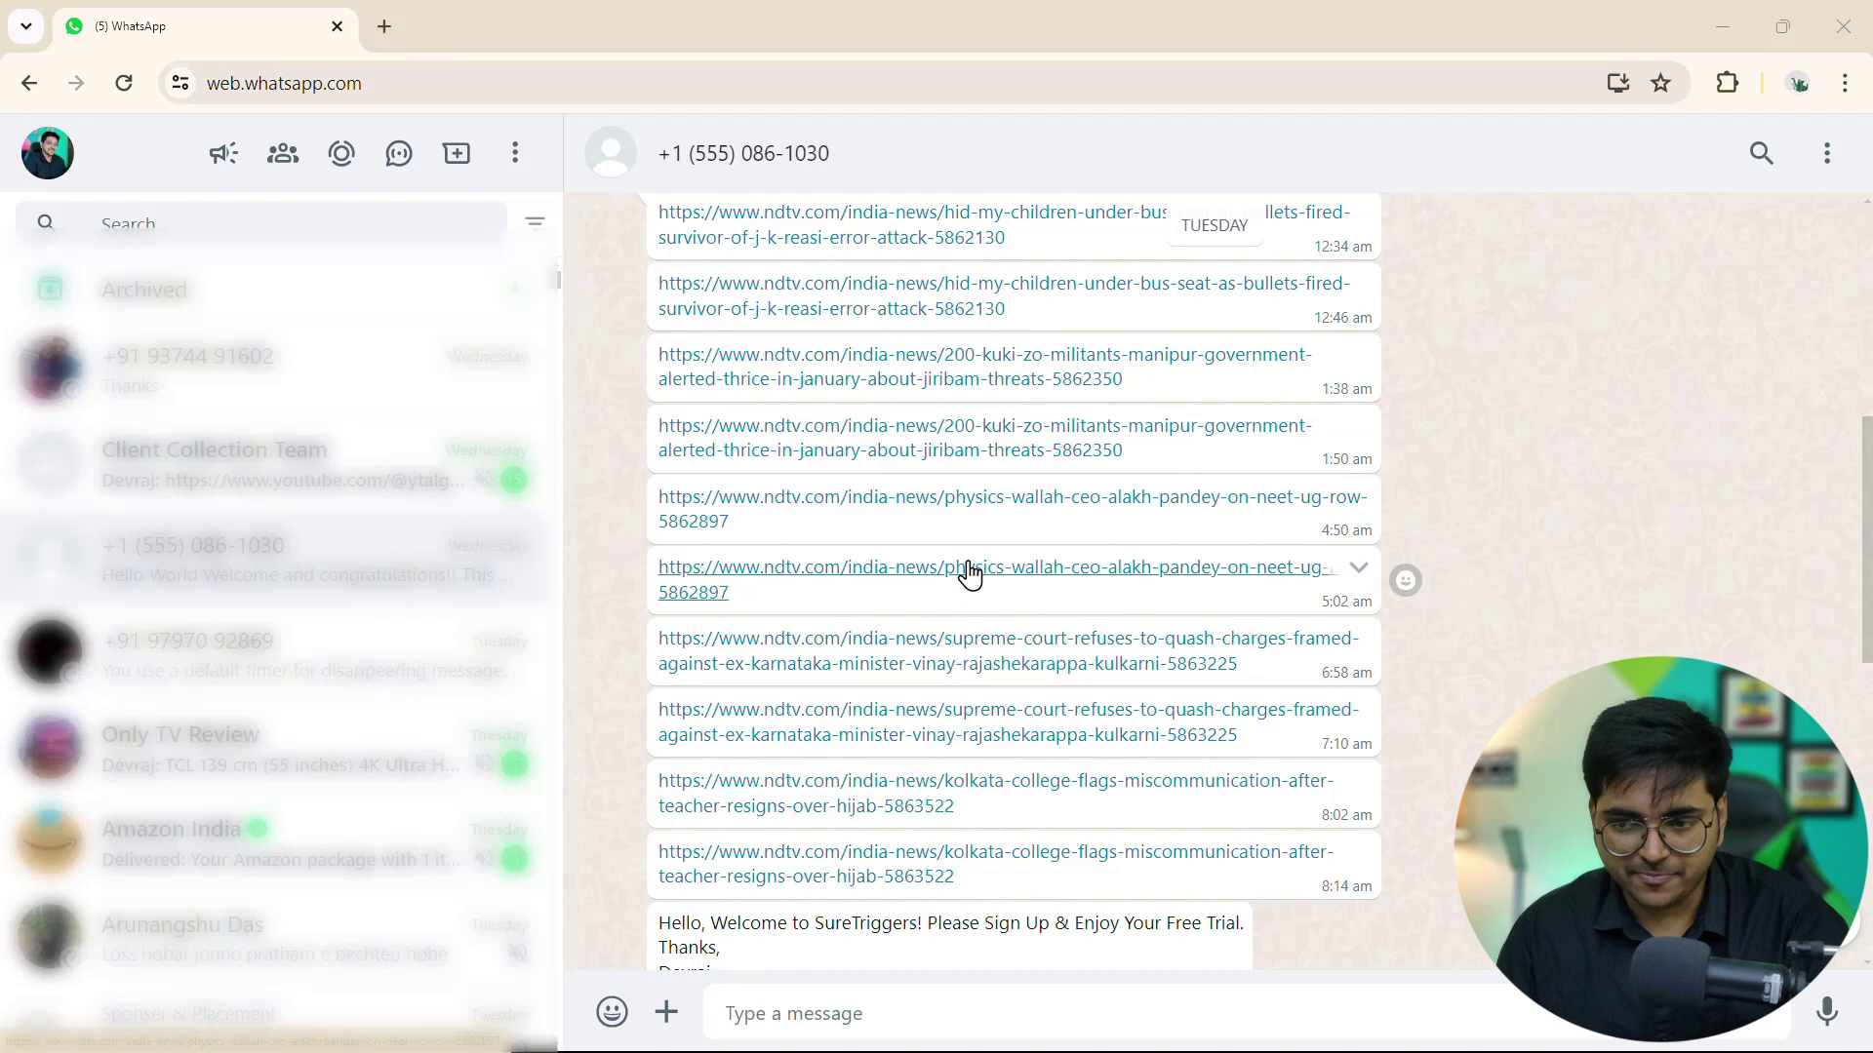
pyautogui.scroll(1, 807, 435)
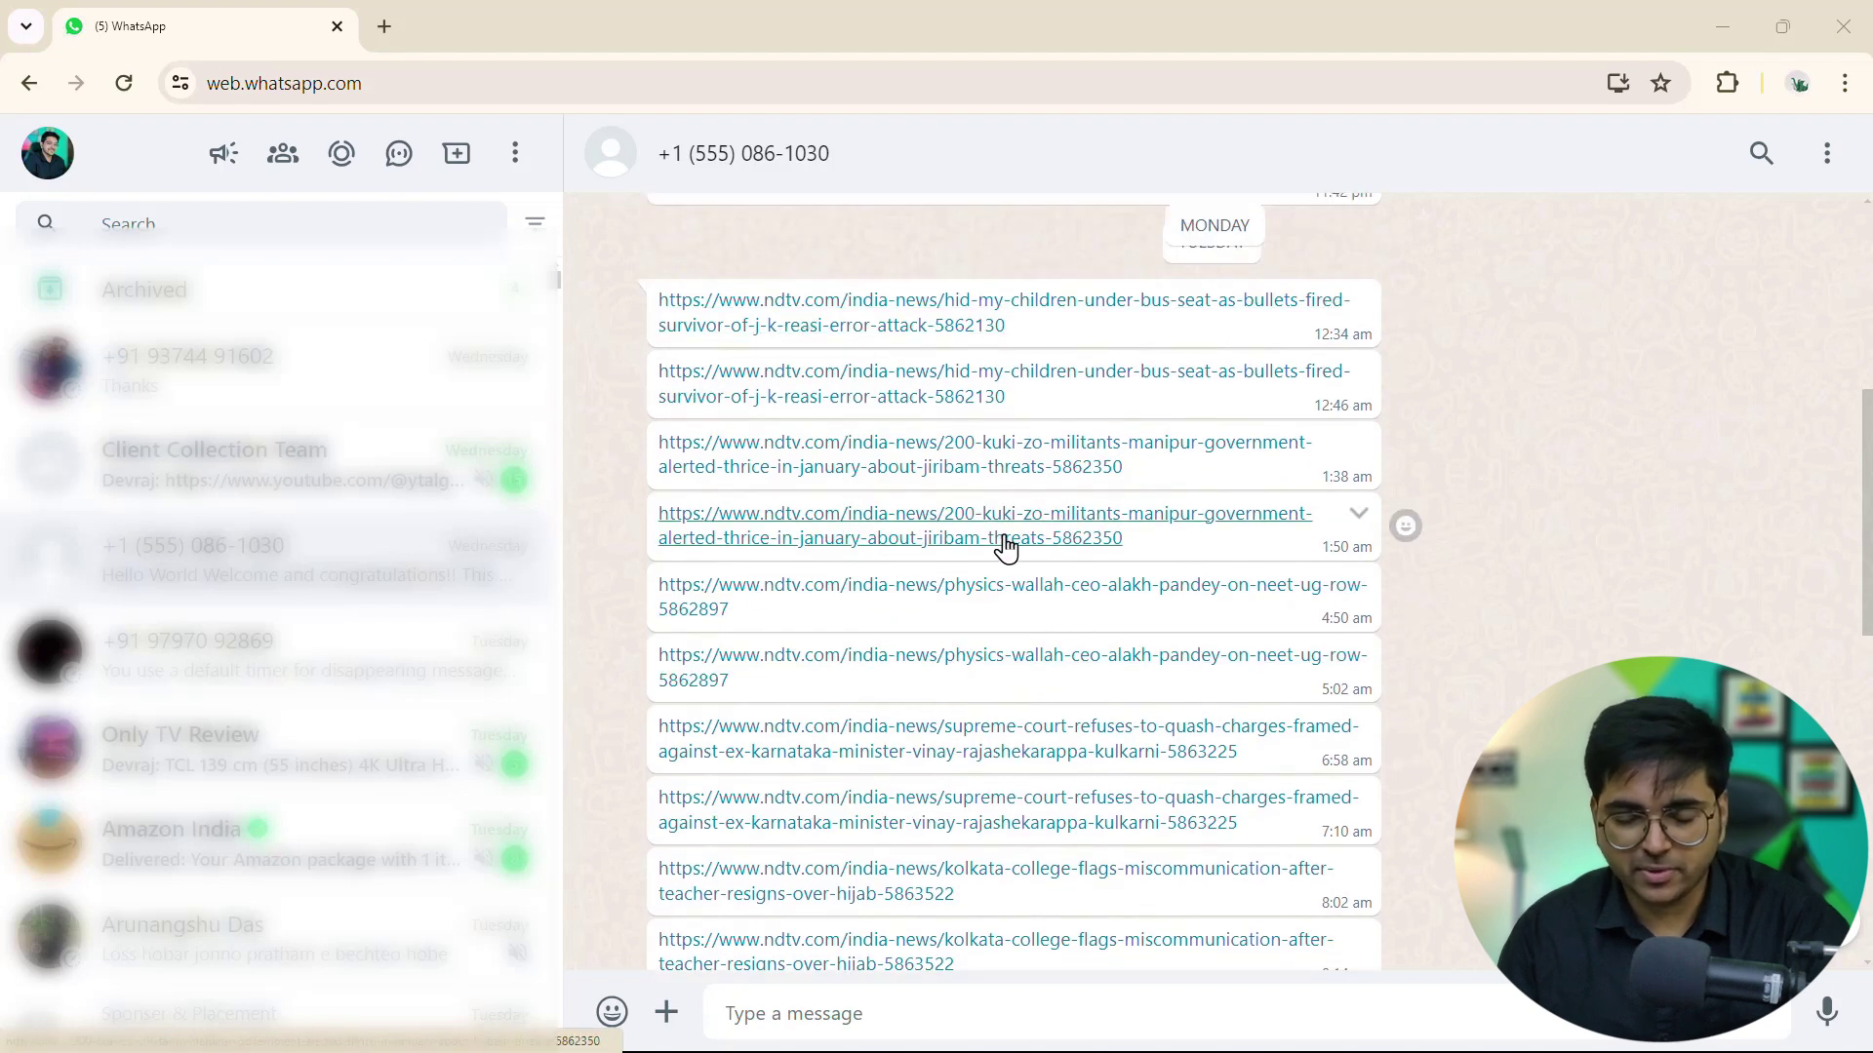